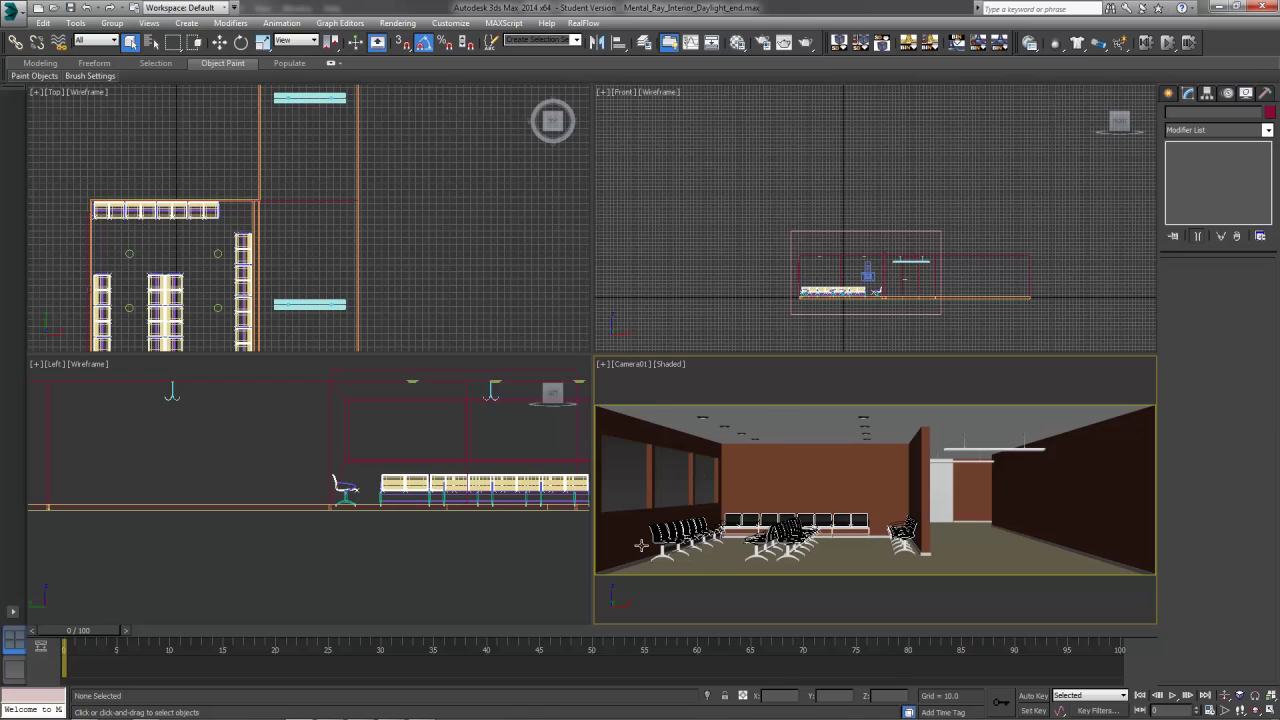
Try the Realistic display style in the Camera01 viewport, and return the viewport to Shaded
{"action": "left_click", "coordinate": [668, 364]}
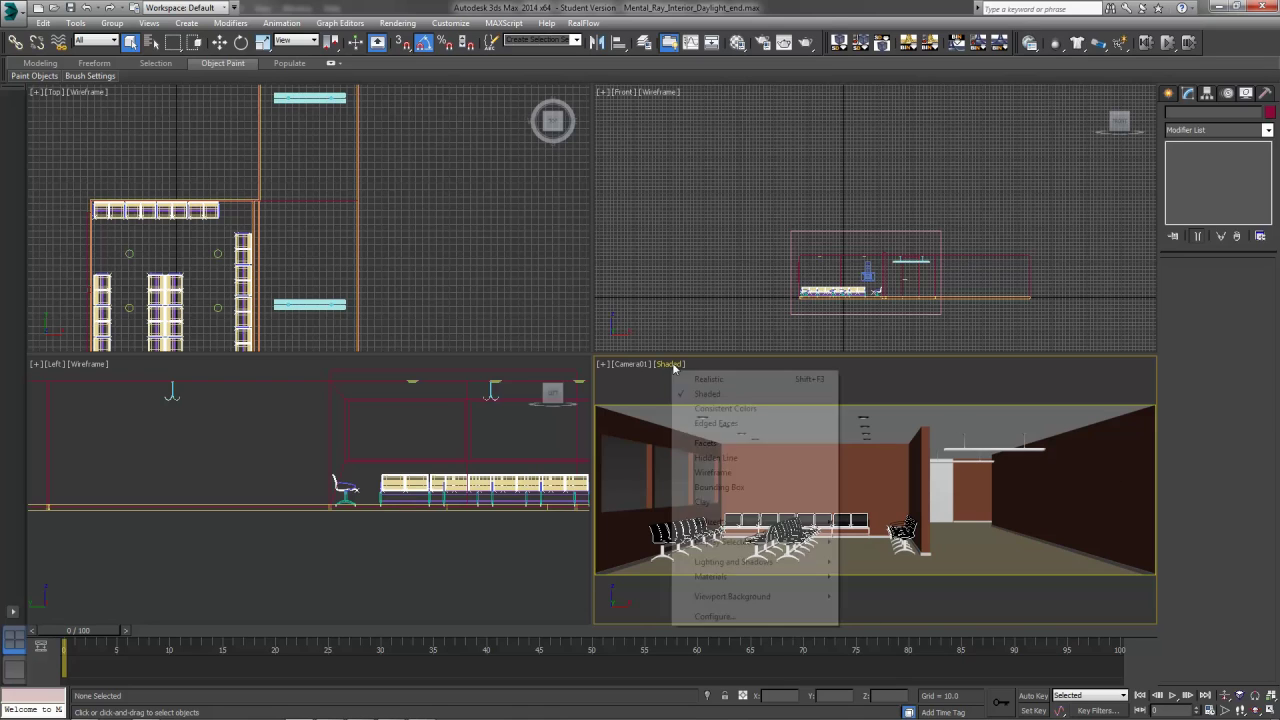
{"action": "mouse_move", "coordinate": [739, 565]}
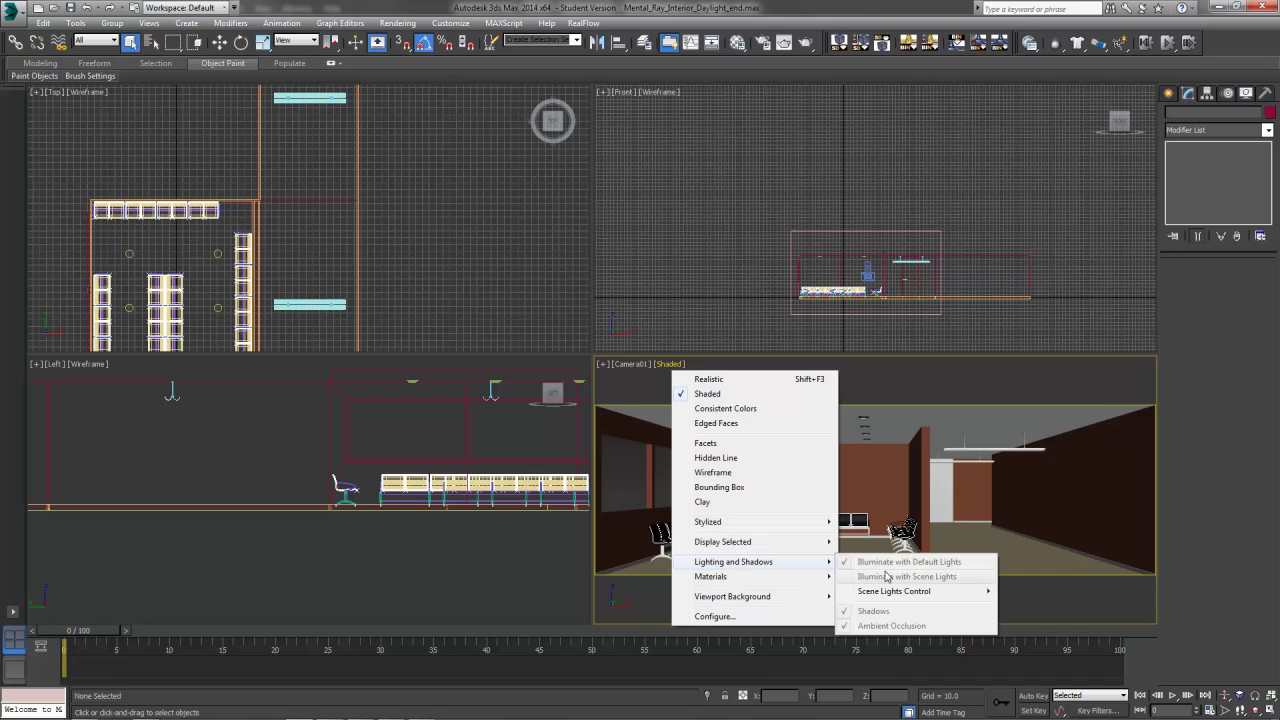
{"action": "left_click", "coordinate": [651, 396]}
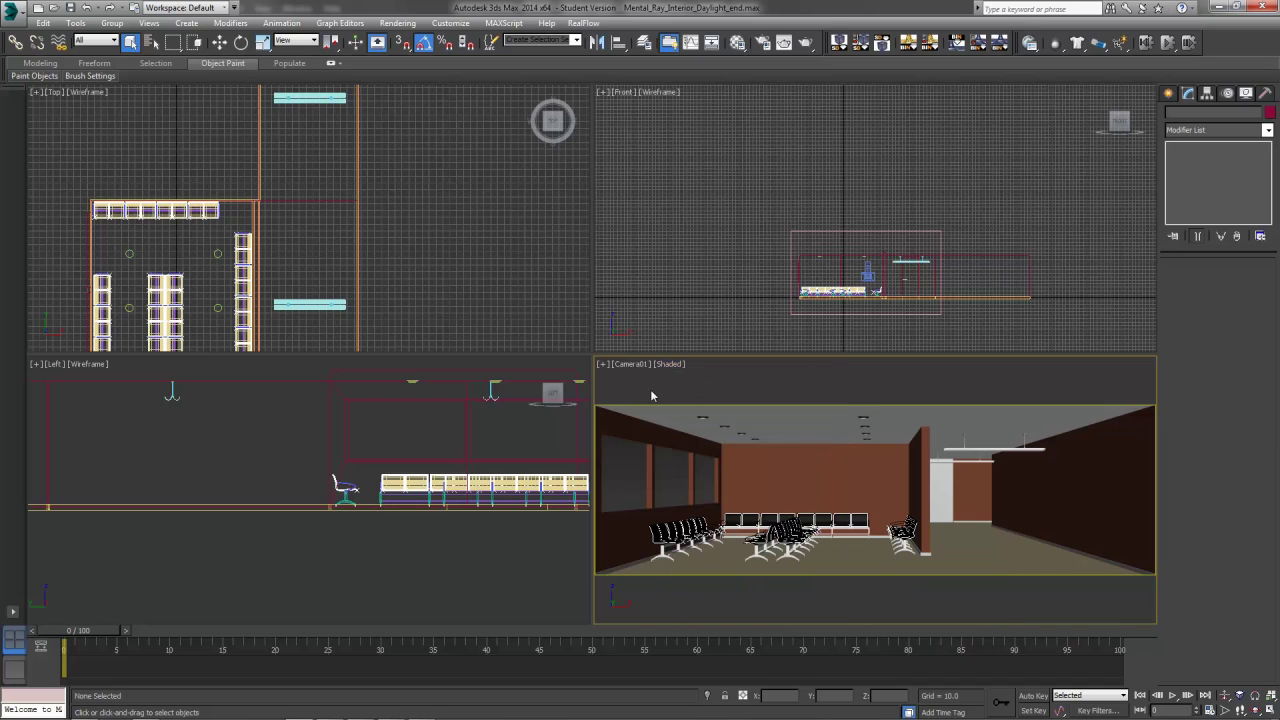
{"action": "left_click", "coordinate": [670, 366]}
{"action": "left_click", "coordinate": [701, 381]}
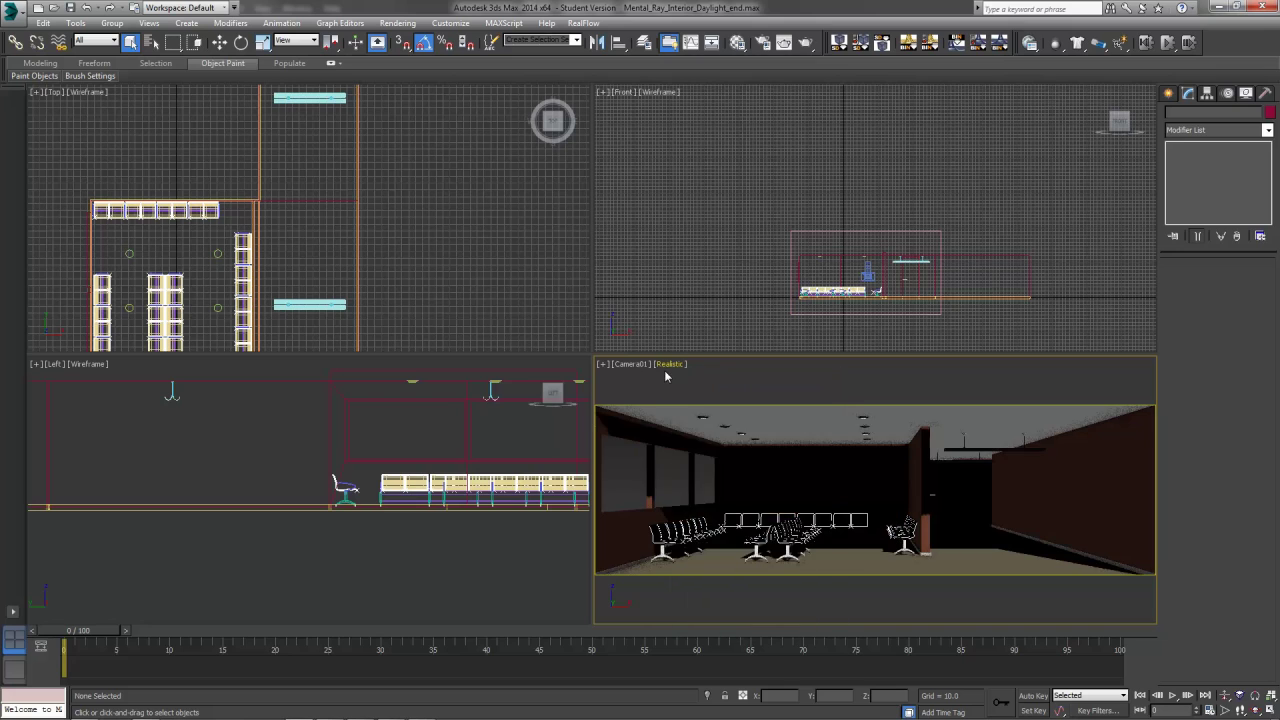
{"action": "left_click", "coordinate": [668, 366]}
{"action": "left_click", "coordinate": [695, 394]}
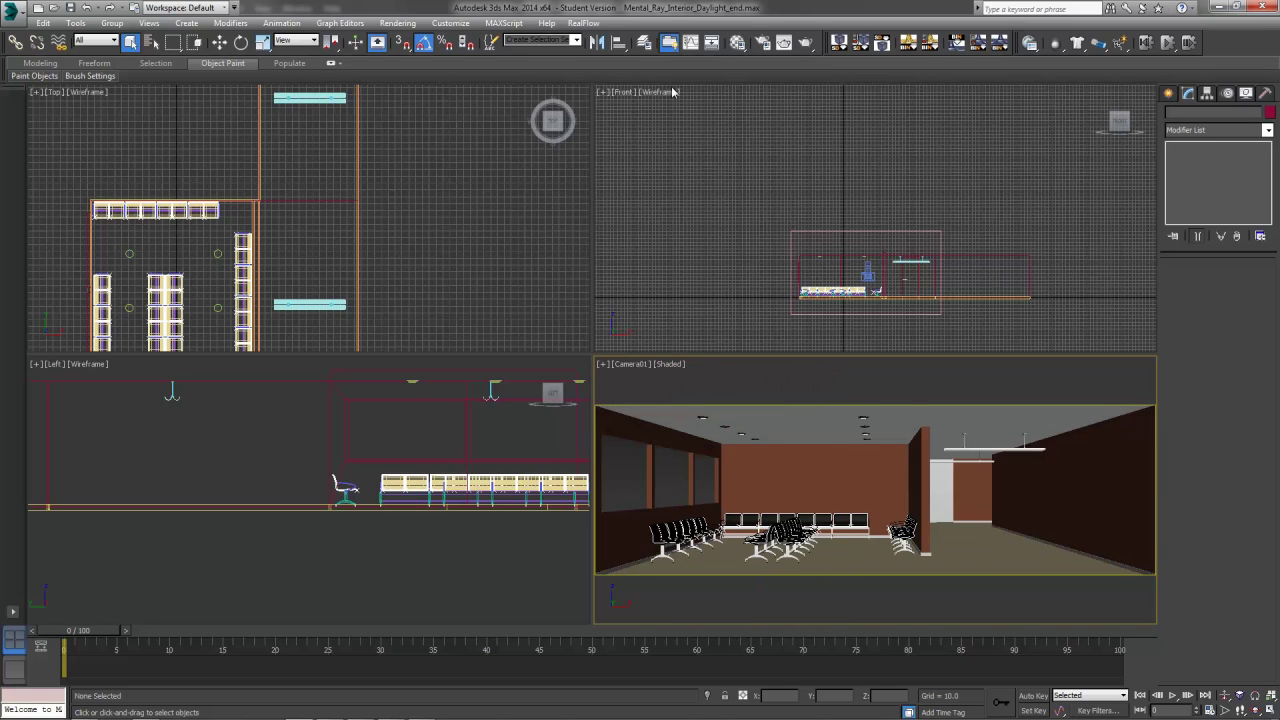
Check the background and exposure control in the Environment settings, and make Camera01 the active viewport again
{"action": "left_click", "coordinate": [708, 190]}
{"action": "key", "text": "8"}
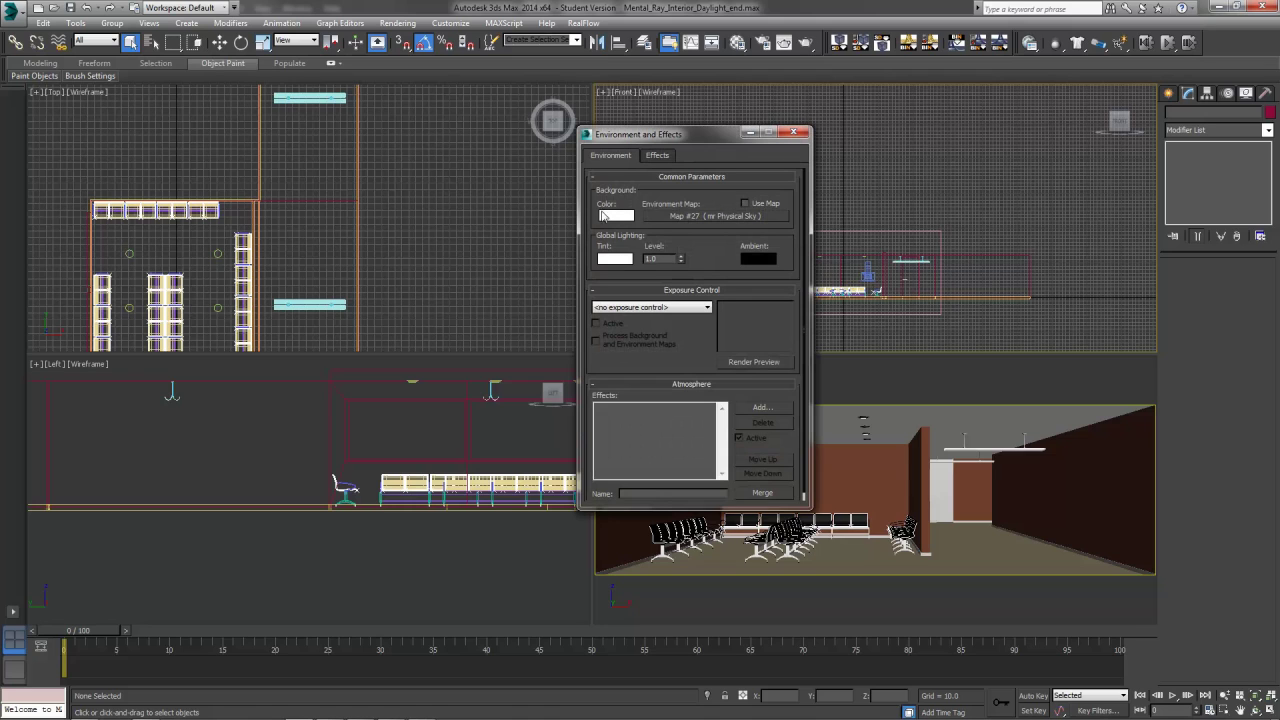
{"action": "left_click", "coordinate": [793, 132]}
{"action": "left_click", "coordinate": [770, 600]}
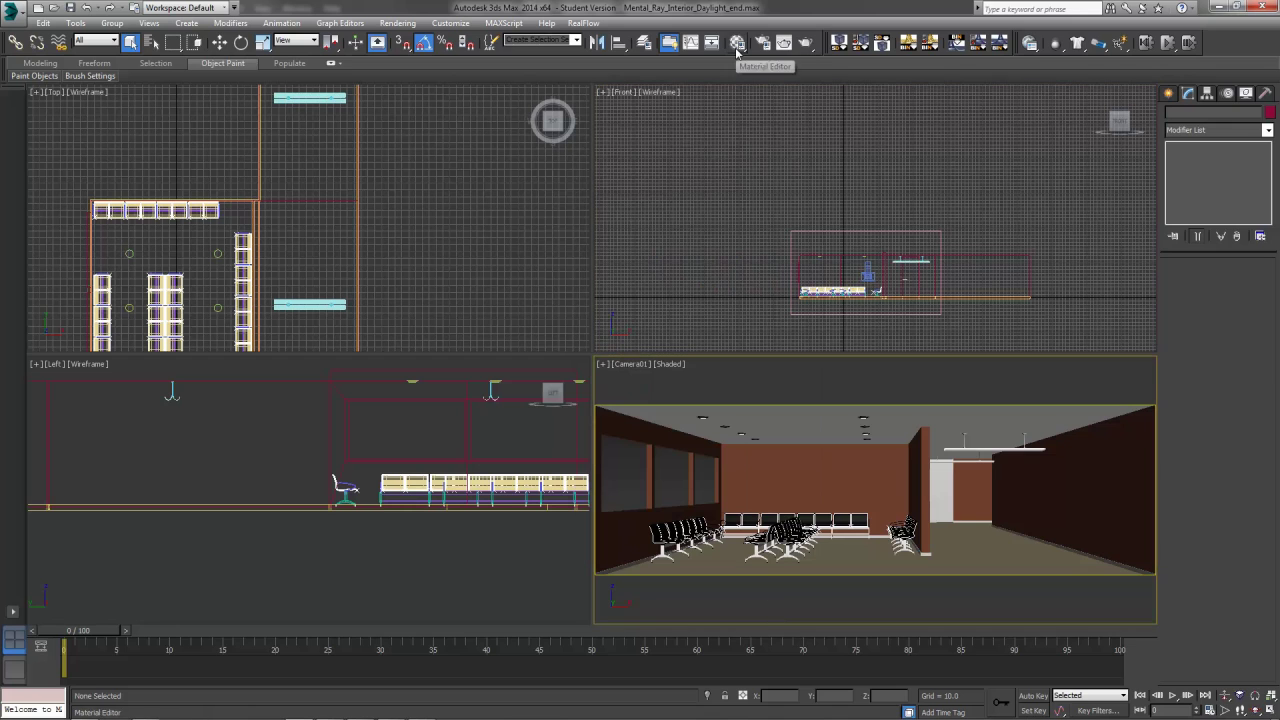
Test-render the Camera01 view and open the saved defaultnopass image from the Module_10 folder in Windows Explorer for comparison
{"action": "left_click", "coordinate": [815, 44]}
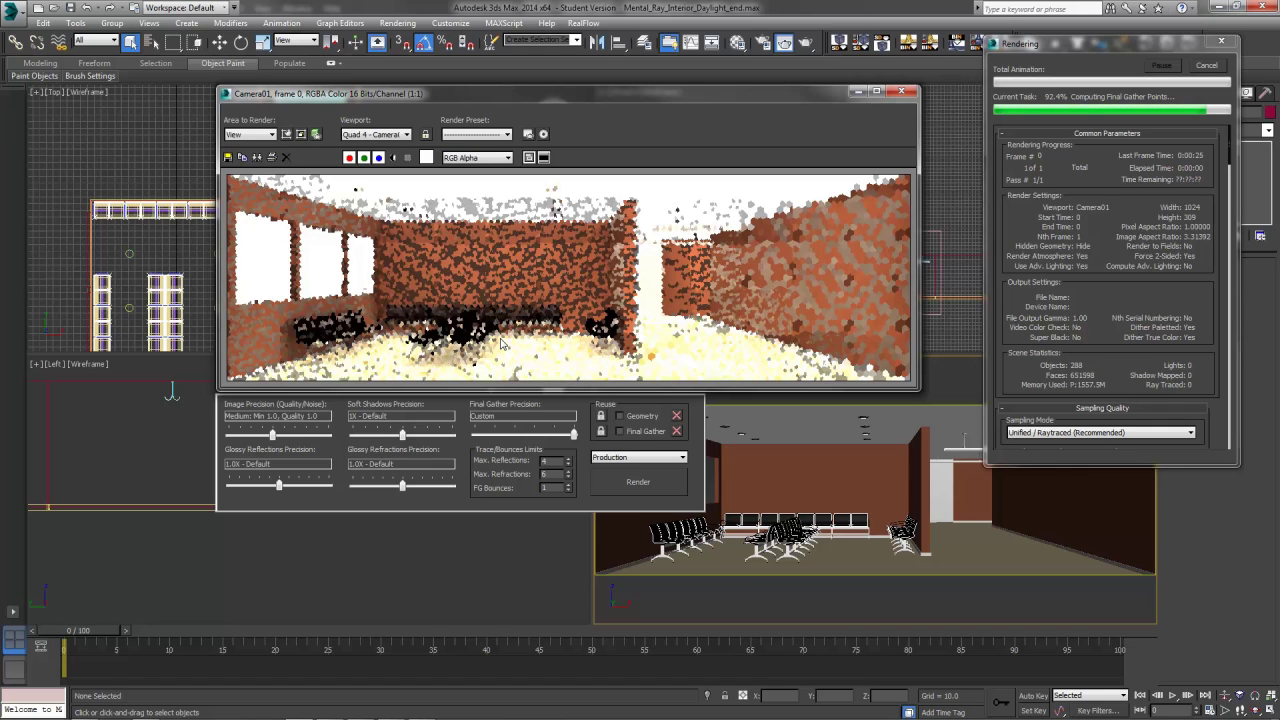
{"action": "key", "text": "alt+Tab"}
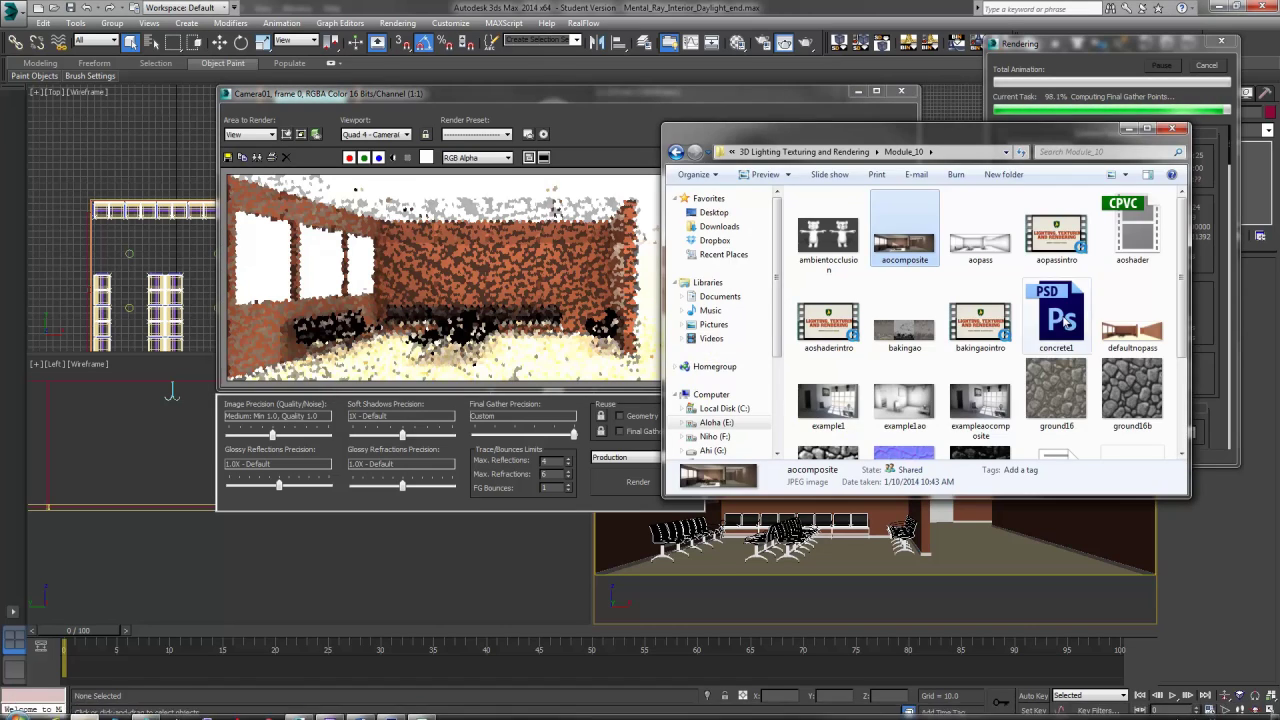
{"action": "double_click", "coordinate": [1122, 340]}
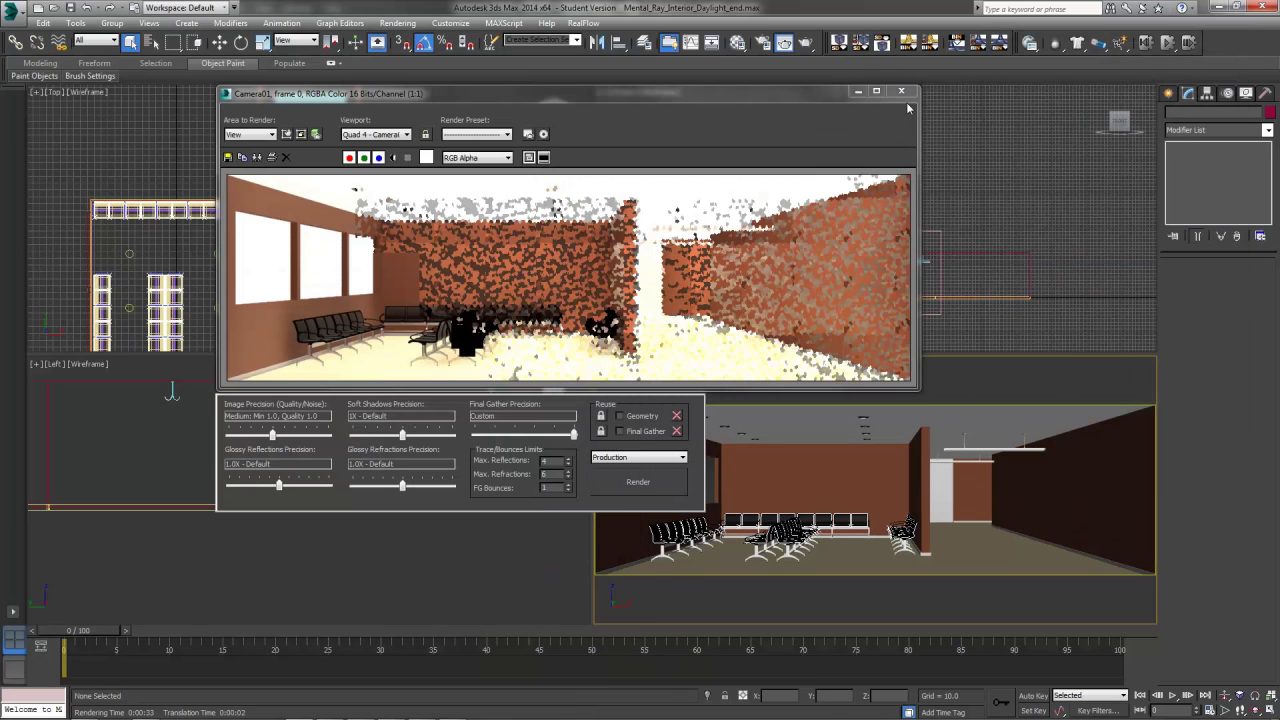
{"action": "left_click", "coordinate": [903, 92]}
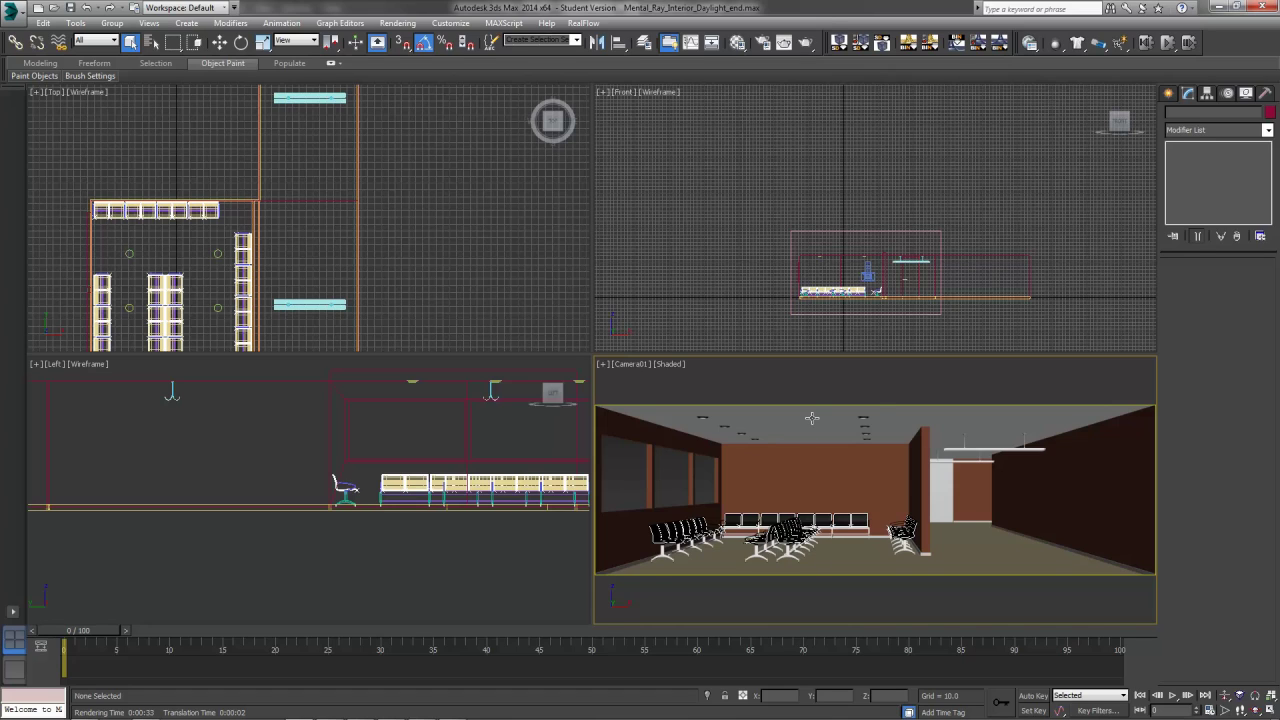
Reset all sample slots in the Material Editor
{"action": "left_click", "coordinate": [737, 43]}
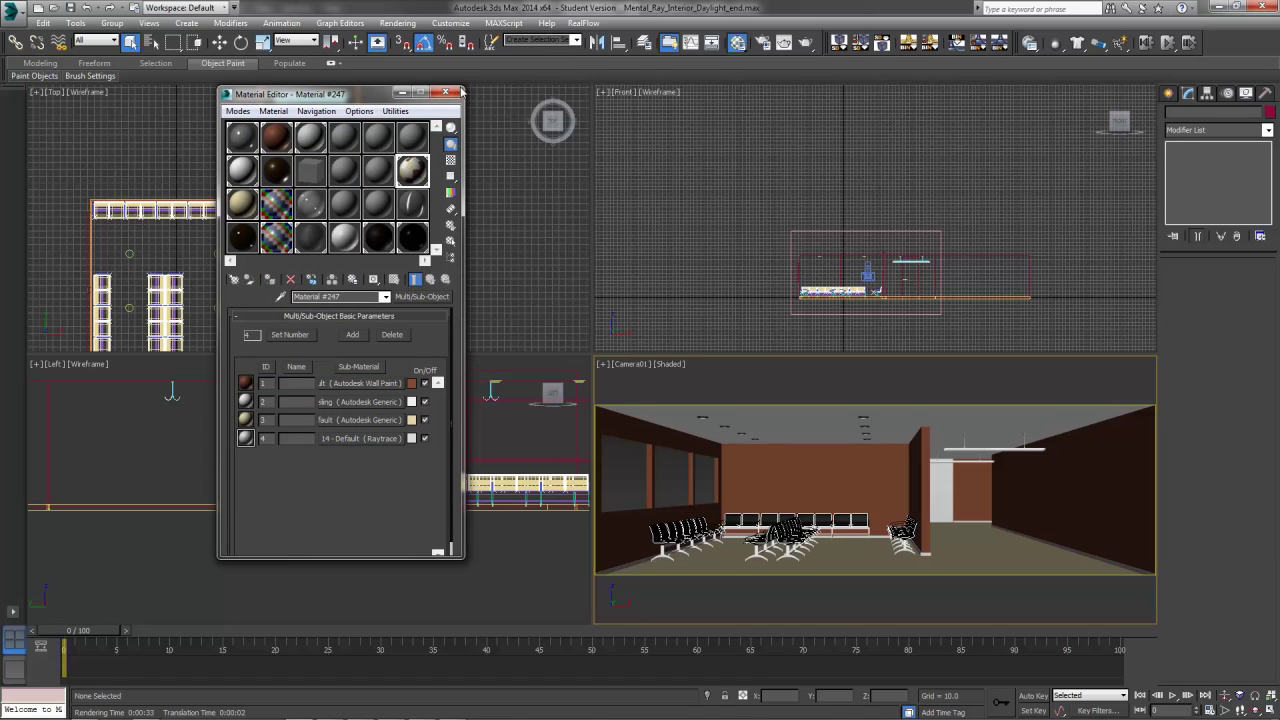
{"action": "left_click", "coordinate": [343, 138]}
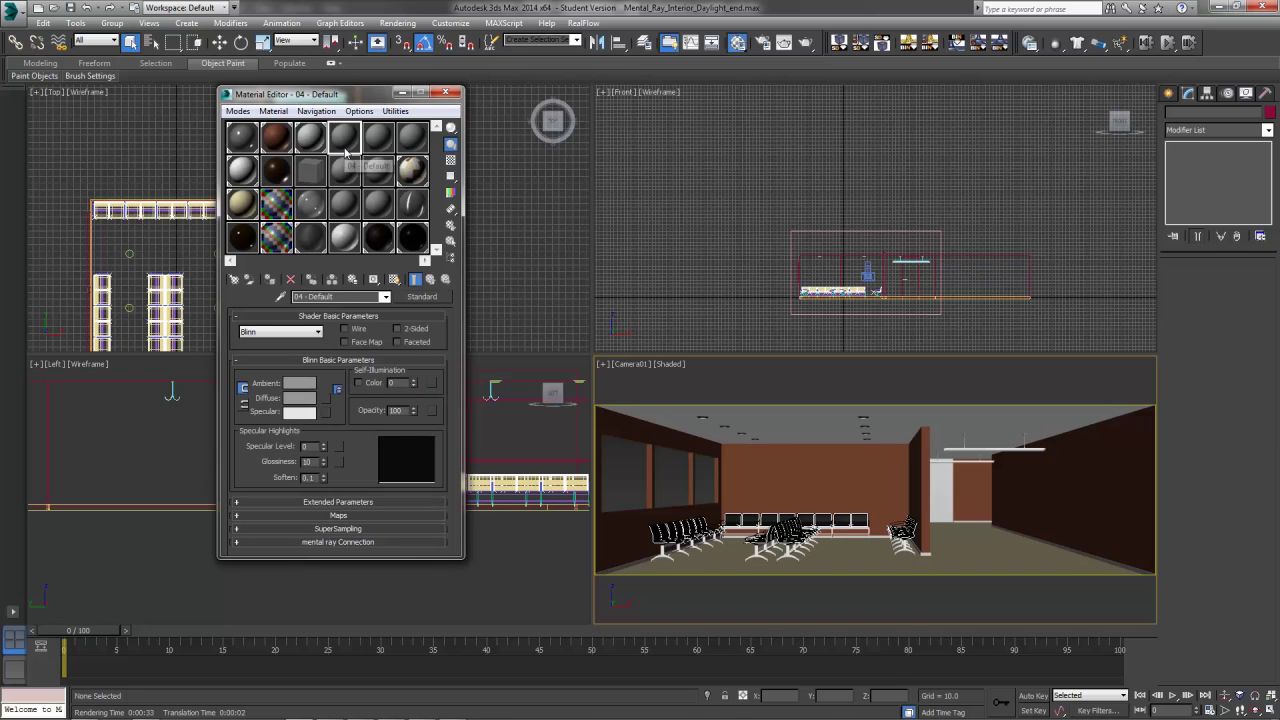
{"action": "left_click", "coordinate": [394, 113]}
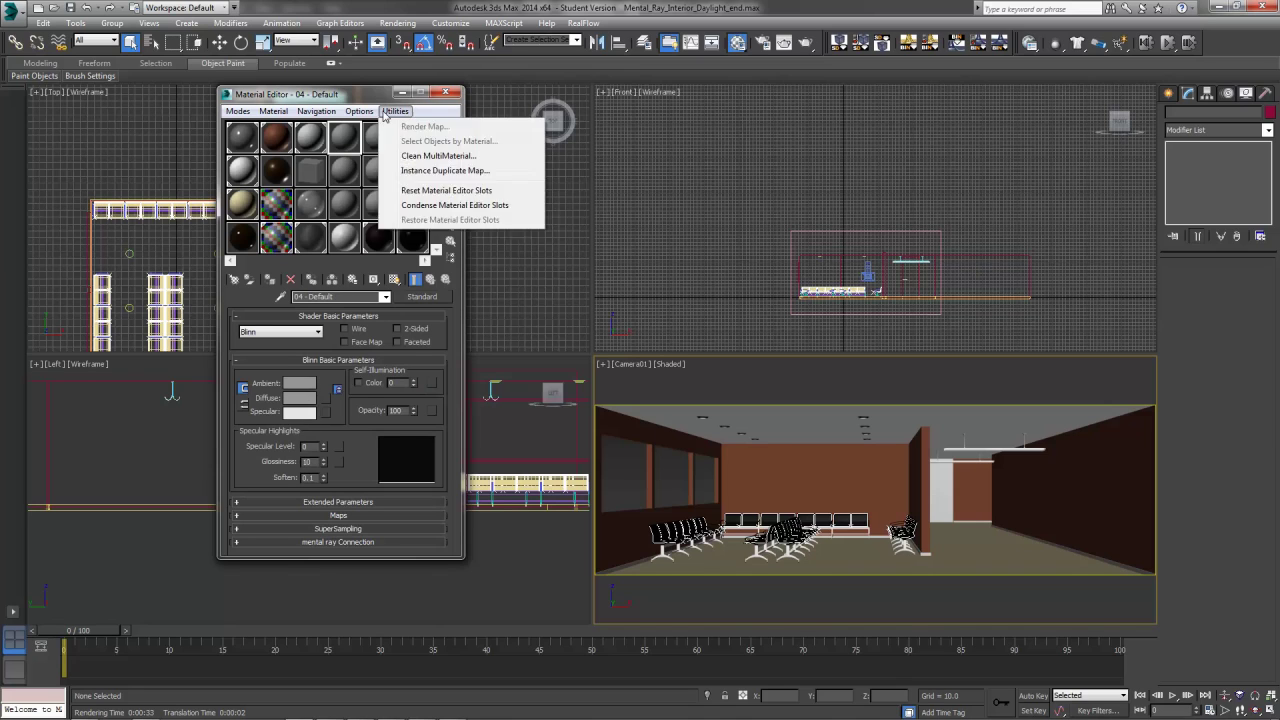
{"action": "left_click", "coordinate": [421, 190]}
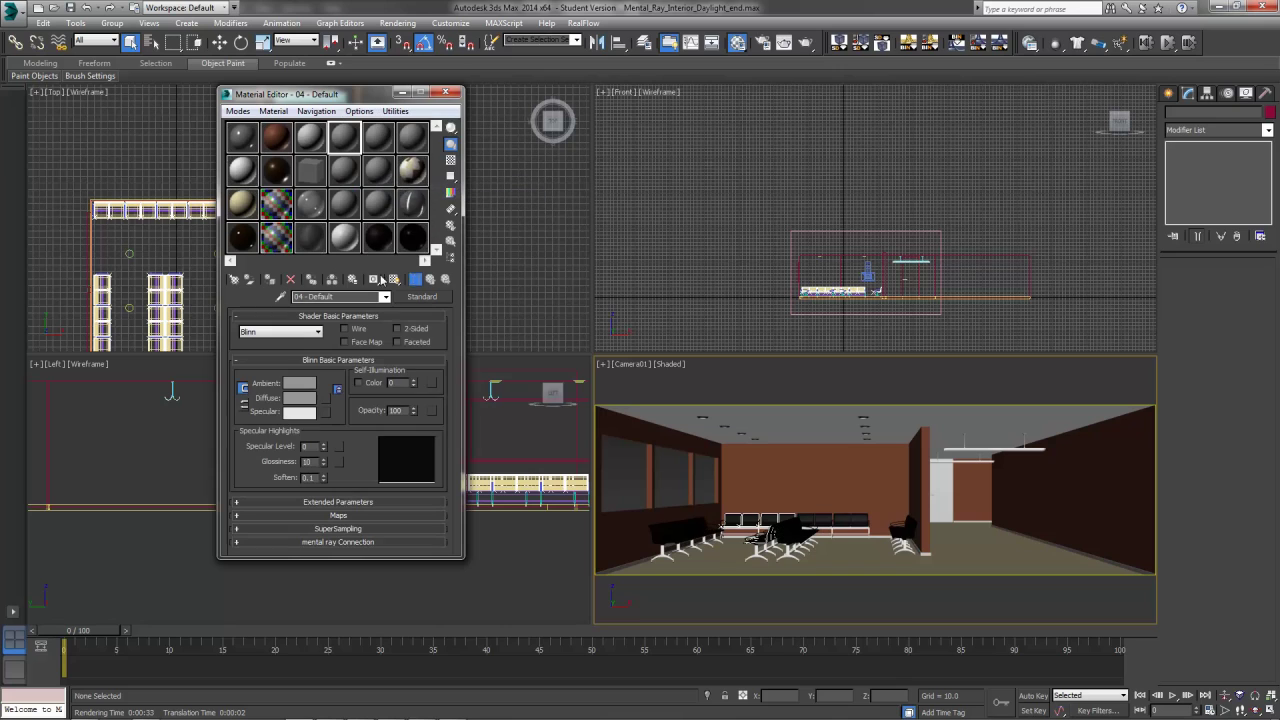
Set the diffuse color of the 01 - Default material to pure white (255, 255, 255)
{"action": "left_click", "coordinate": [241, 145]}
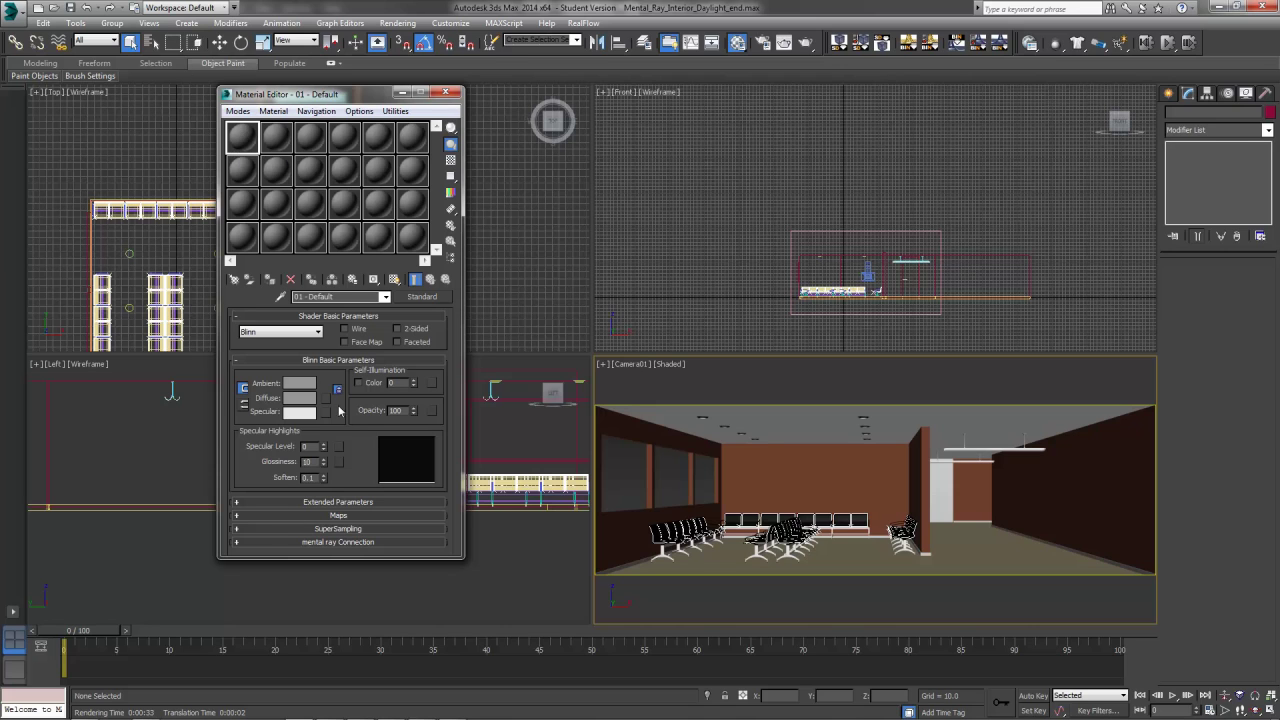
{"action": "left_click", "coordinate": [308, 402]}
{"action": "left_click_drag", "start_coordinate": [395, 162], "coordinate": [392, 185]}
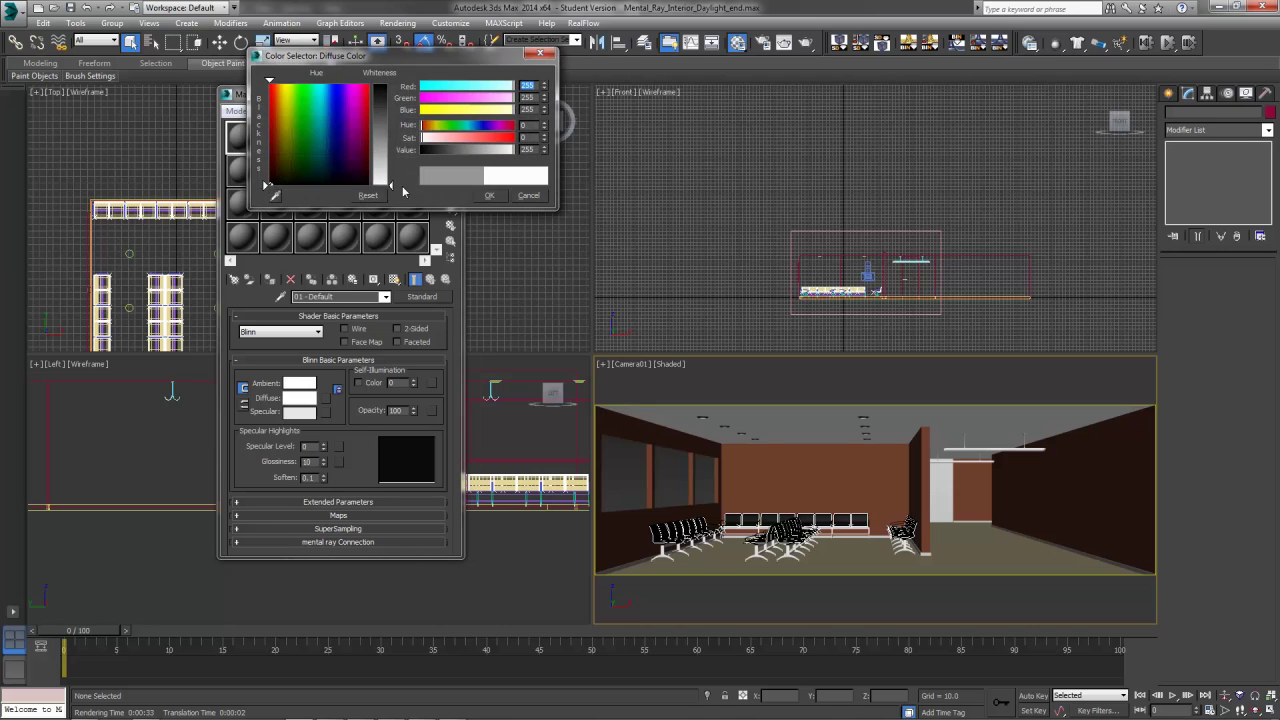
{"action": "left_click", "coordinate": [488, 196]}
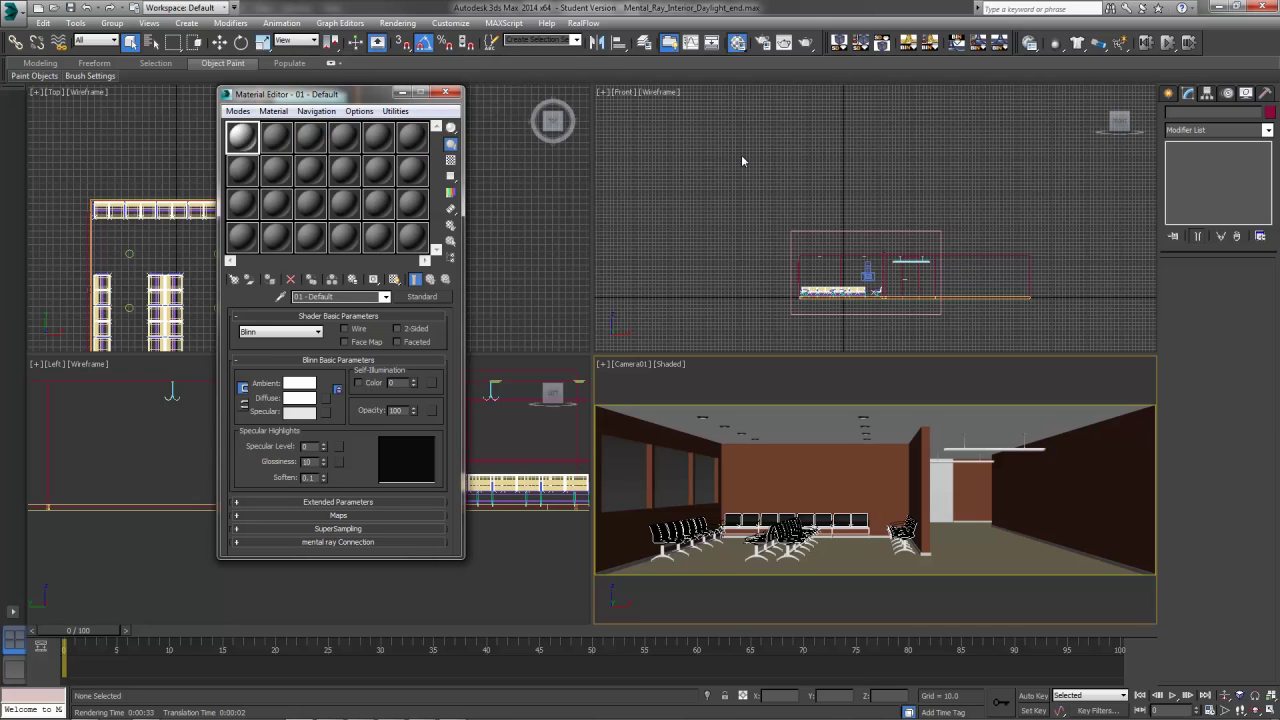
{"action": "left_click_drag", "start_coordinate": [712, 161], "coordinate": [1180, 378]}
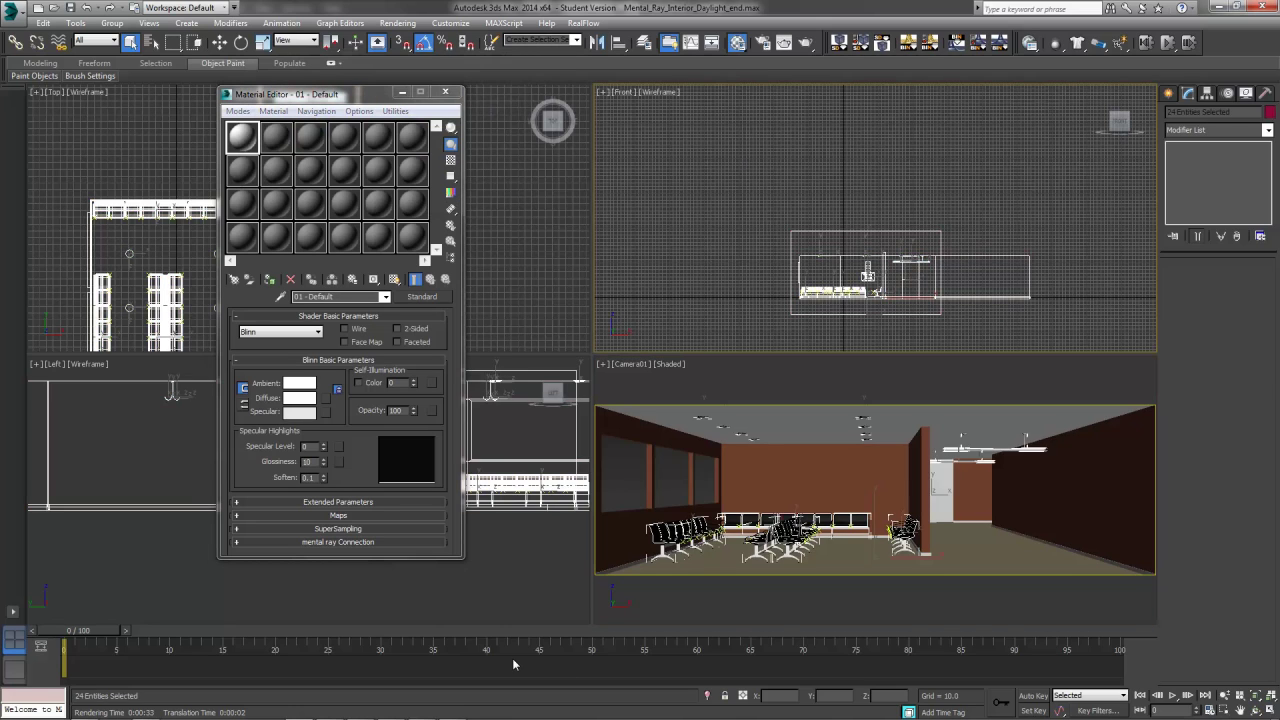
{"action": "right_click", "coordinate": [684, 608]}
{"action": "left_click", "coordinate": [684, 608]}
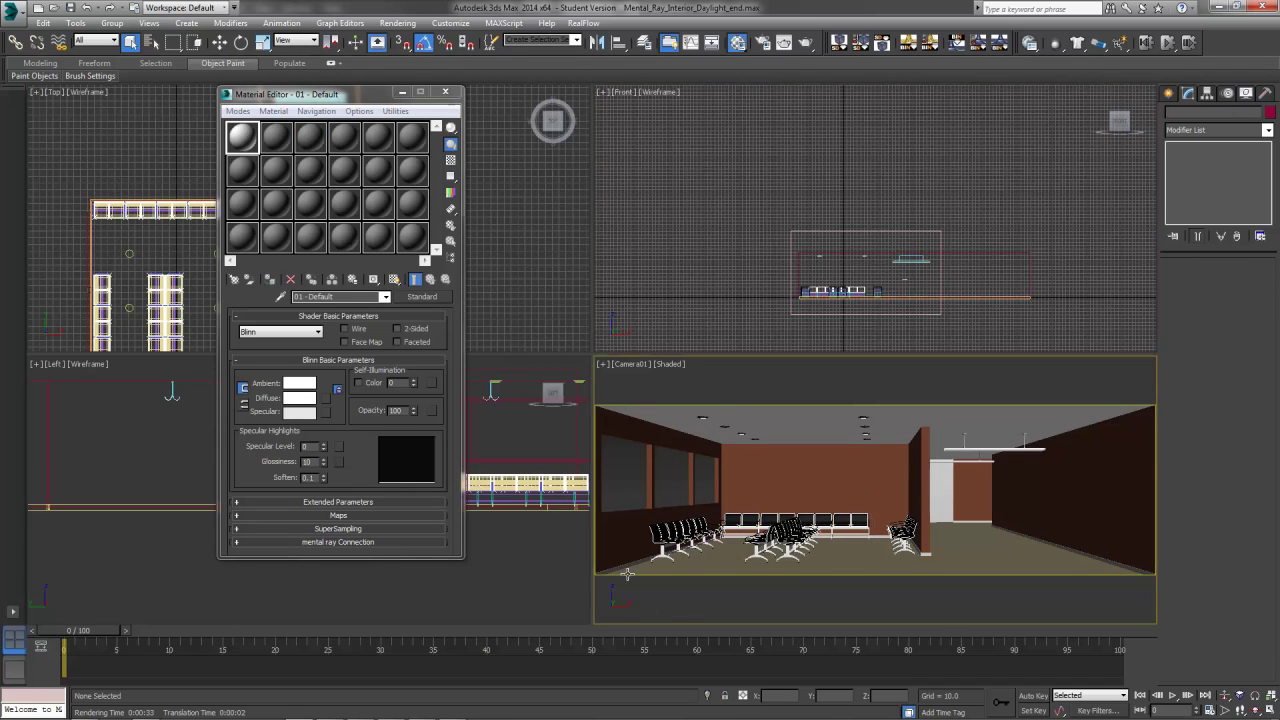
Enable Material Override in the mental ray Processing settings and assign the white 01 - Default material to it
{"action": "left_click", "coordinate": [241, 138]}
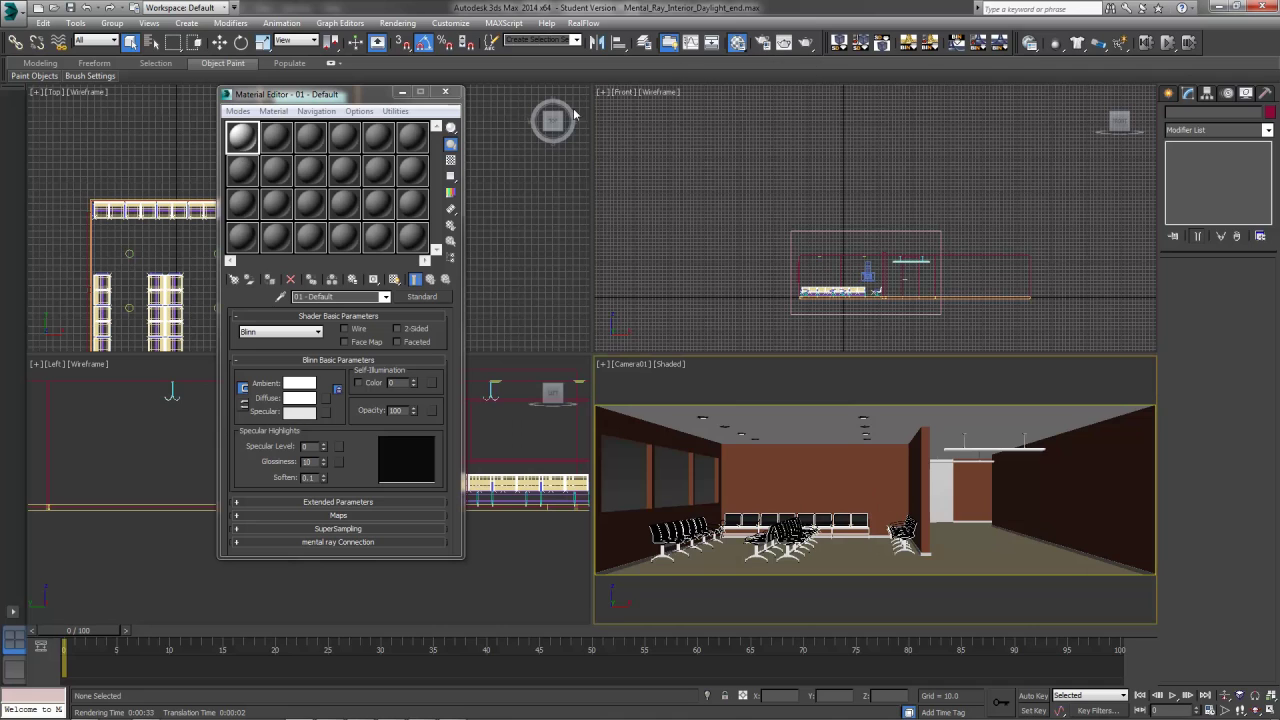
{"action": "left_click", "coordinate": [764, 42]}
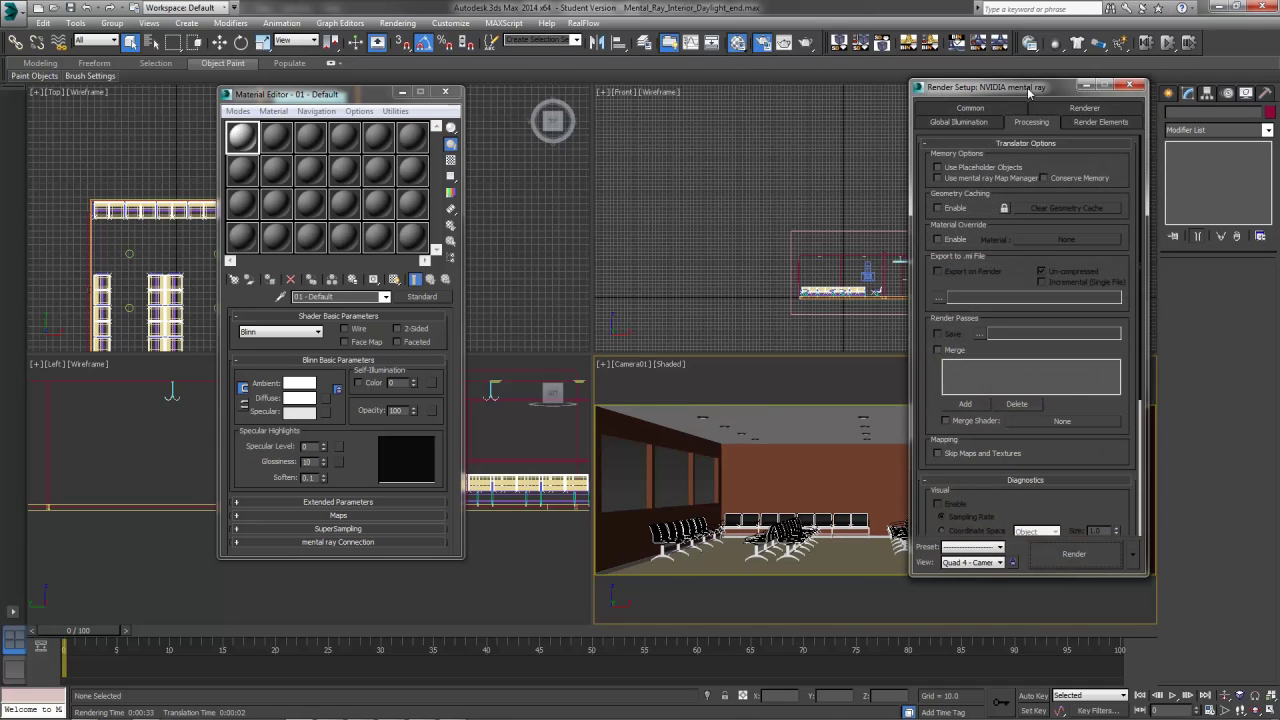
{"action": "left_click_drag", "start_coordinate": [1029, 92], "coordinate": [882, 111]}
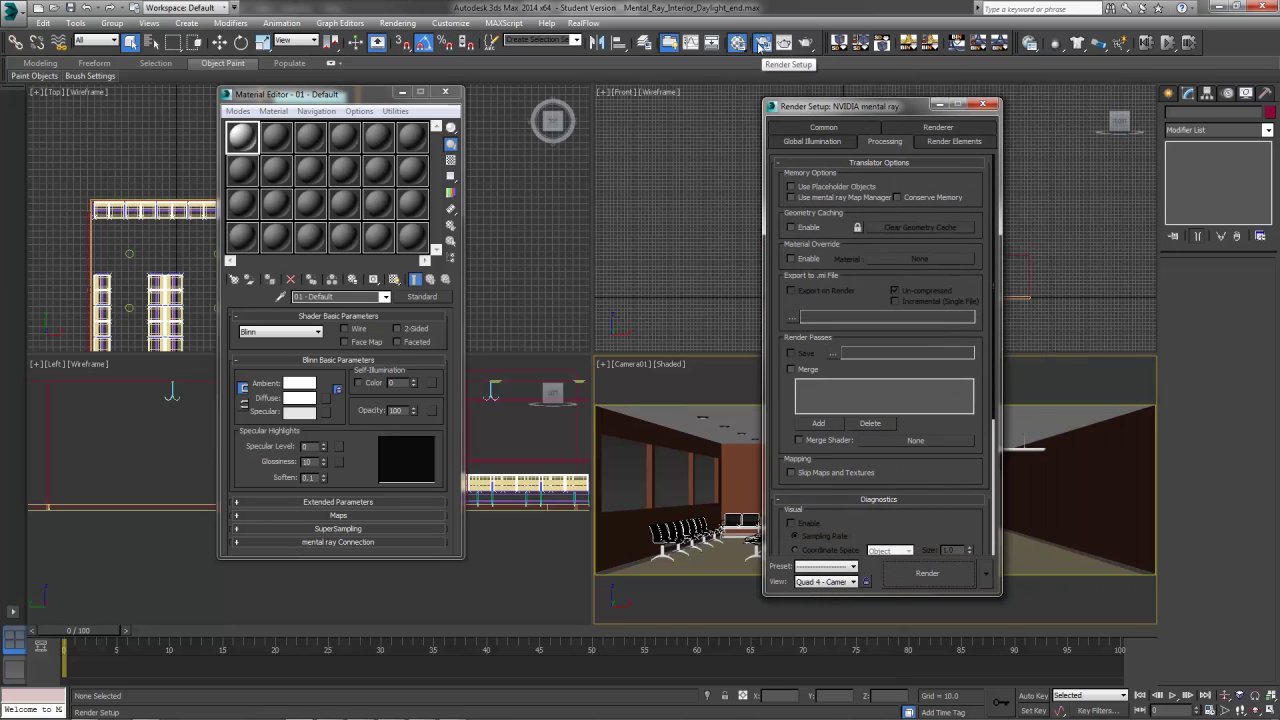
{"action": "left_click", "coordinate": [400, 23]}
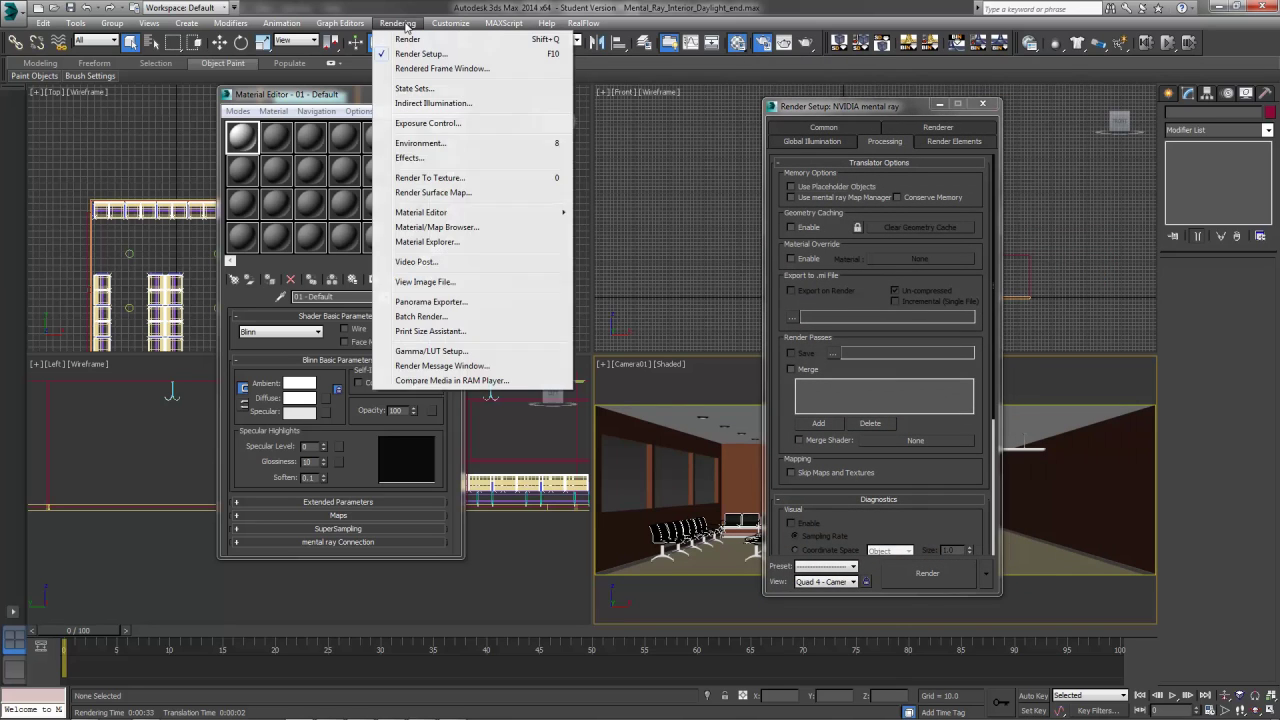
{"action": "left_click", "coordinate": [890, 106]}
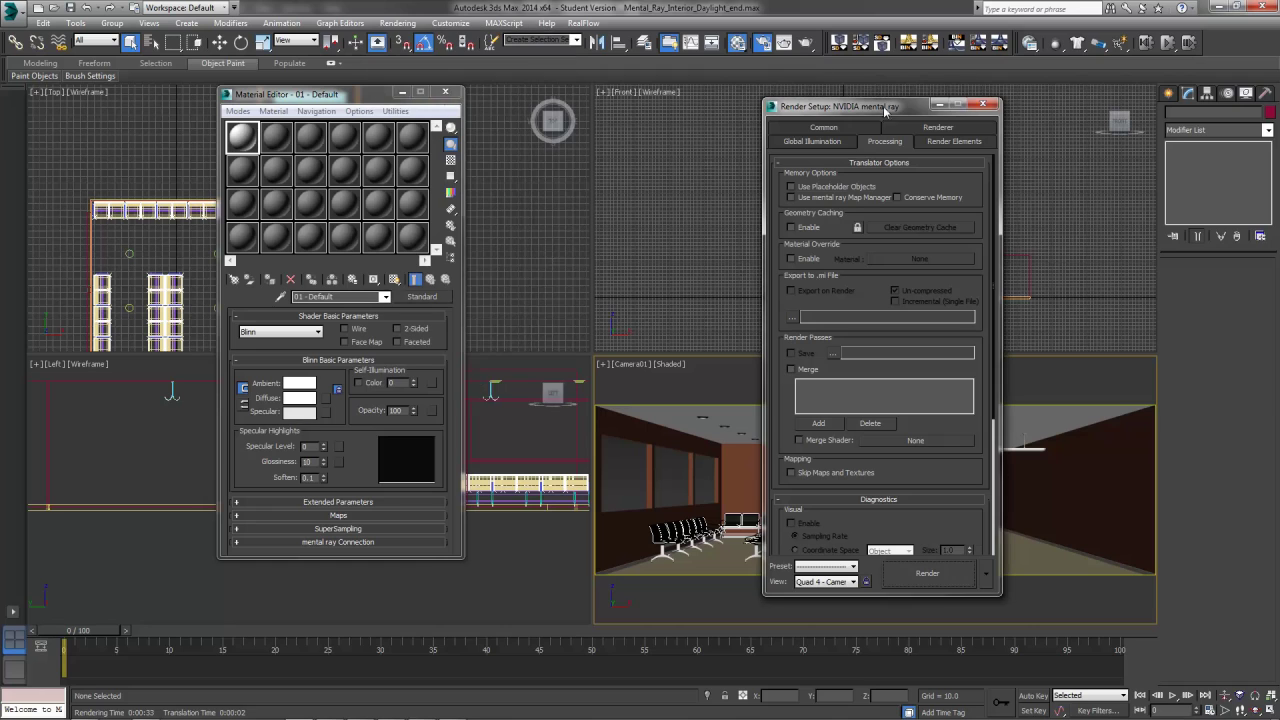
{"action": "left_click", "coordinate": [795, 143]}
{"action": "left_click", "coordinate": [884, 141]}
{"action": "left_click", "coordinate": [791, 259]}
{"action": "left_click_drag", "start_coordinate": [244, 138], "coordinate": [945, 266]}
{"action": "left_click", "coordinate": [863, 390]}
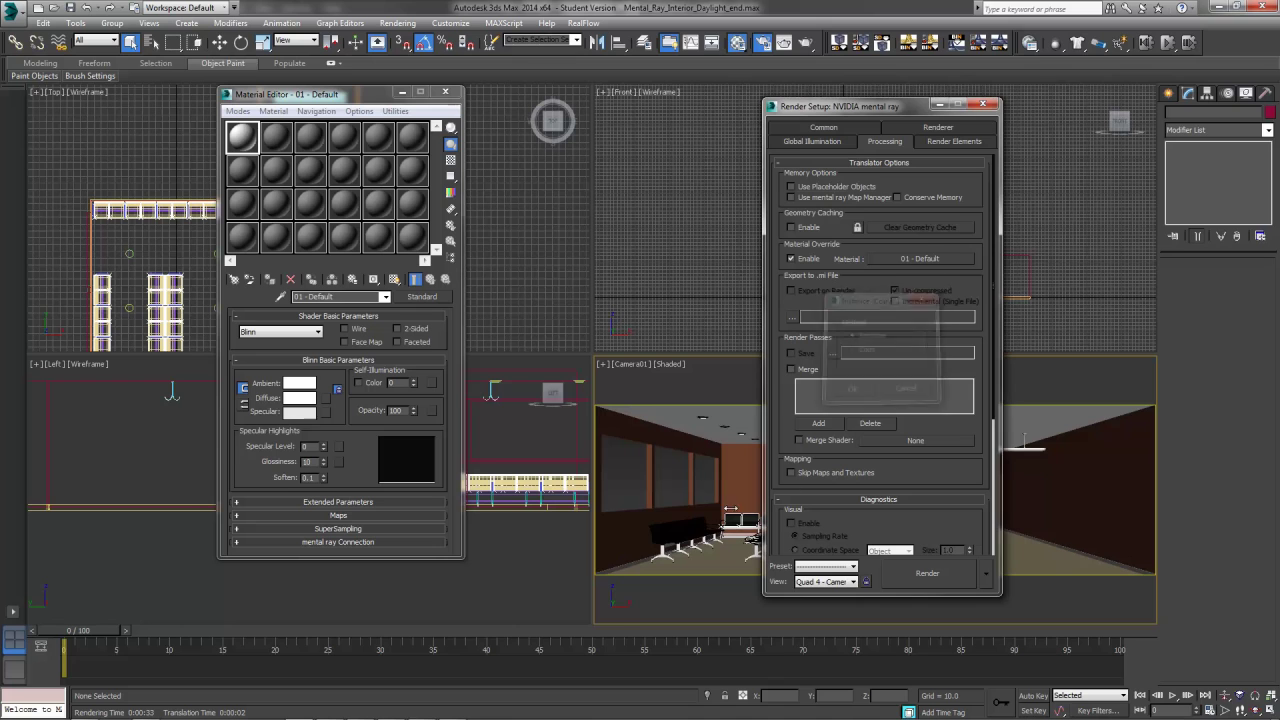
Test-render the Camera01 view with the material override, and close the rendered frame and Render Setup
{"action": "left_click", "coordinate": [806, 43]}
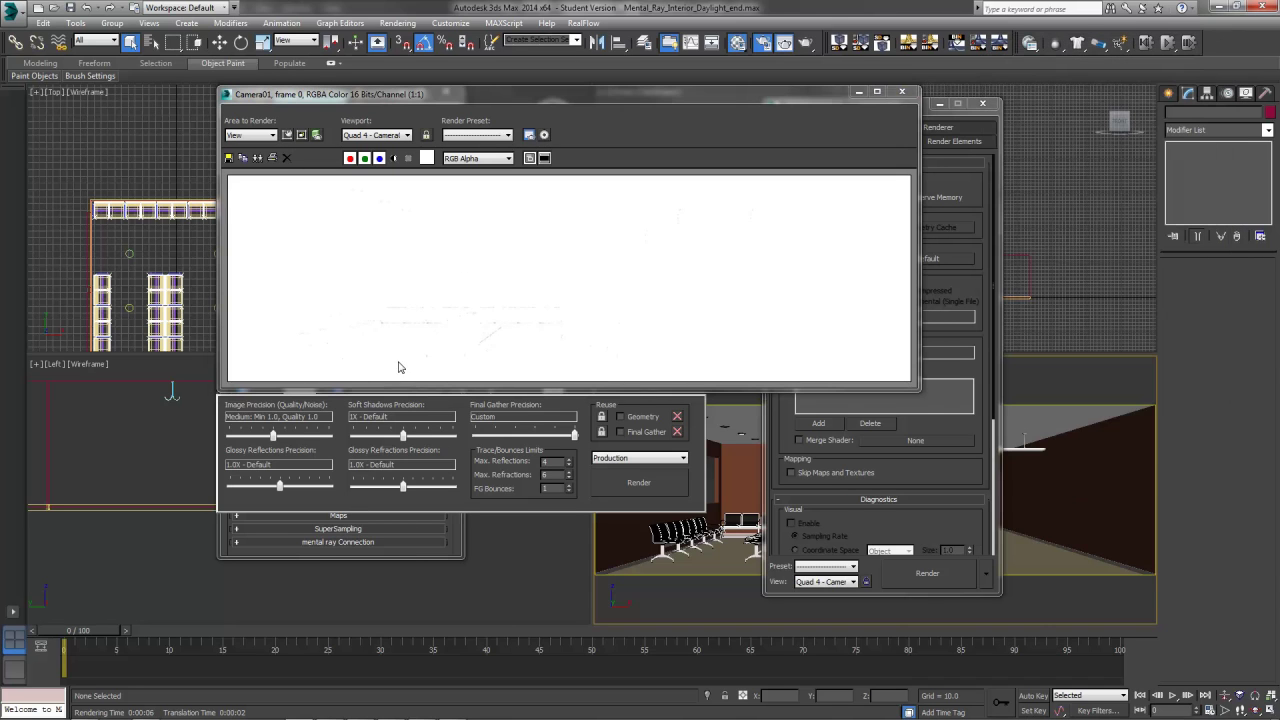
{"action": "left_click", "coordinate": [899, 91]}
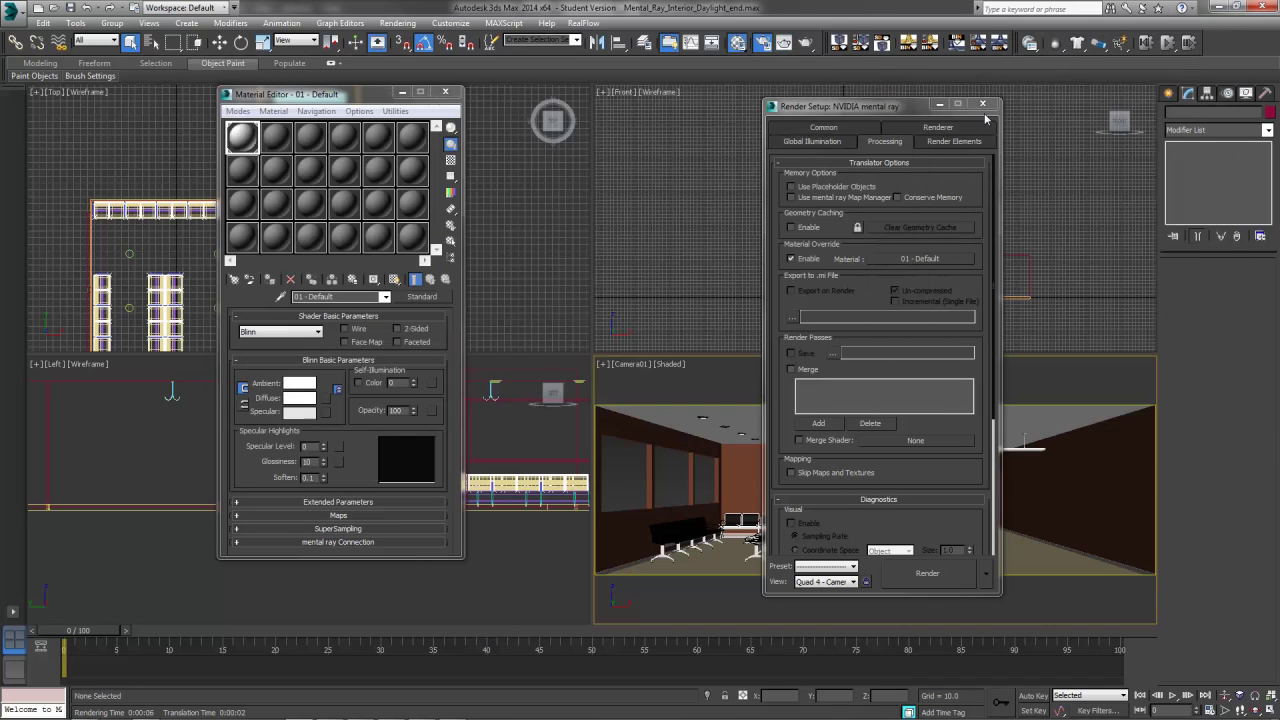
{"action": "left_click", "coordinate": [982, 103]}
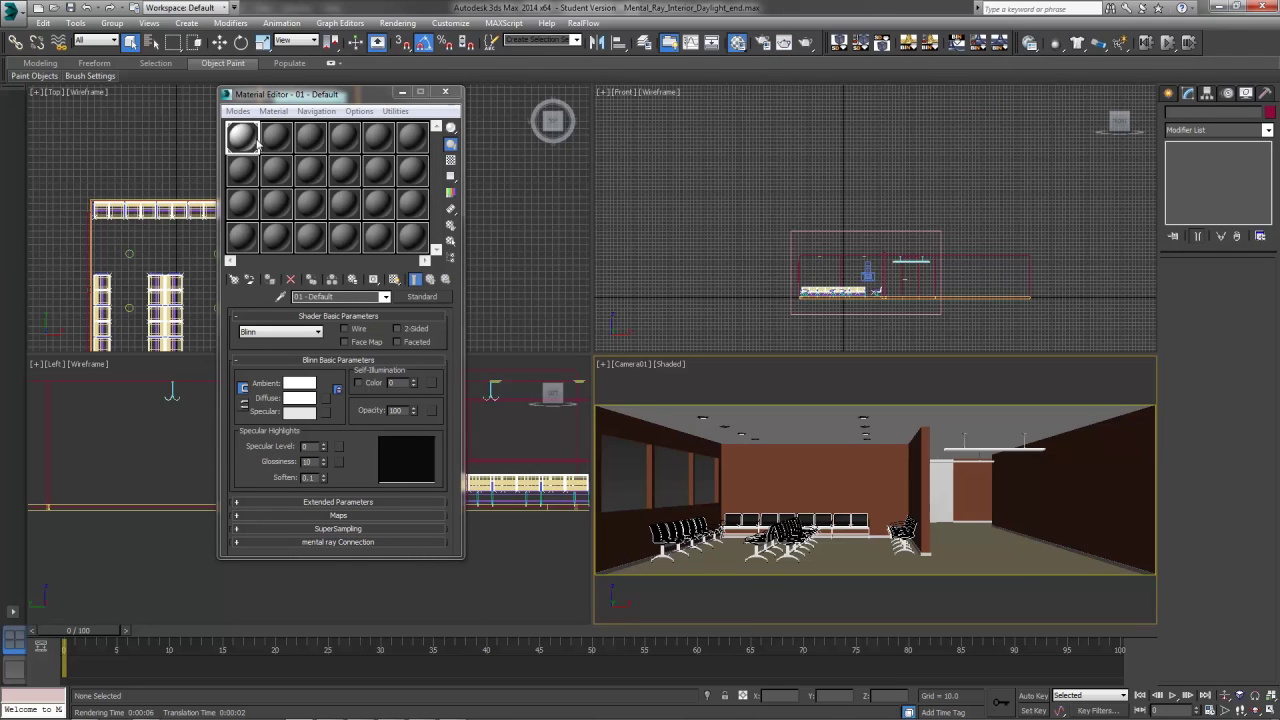
Place a standard Skylight in the Top viewport, just outside the upper-left corner of the room
{"action": "left_click", "coordinate": [1170, 93]}
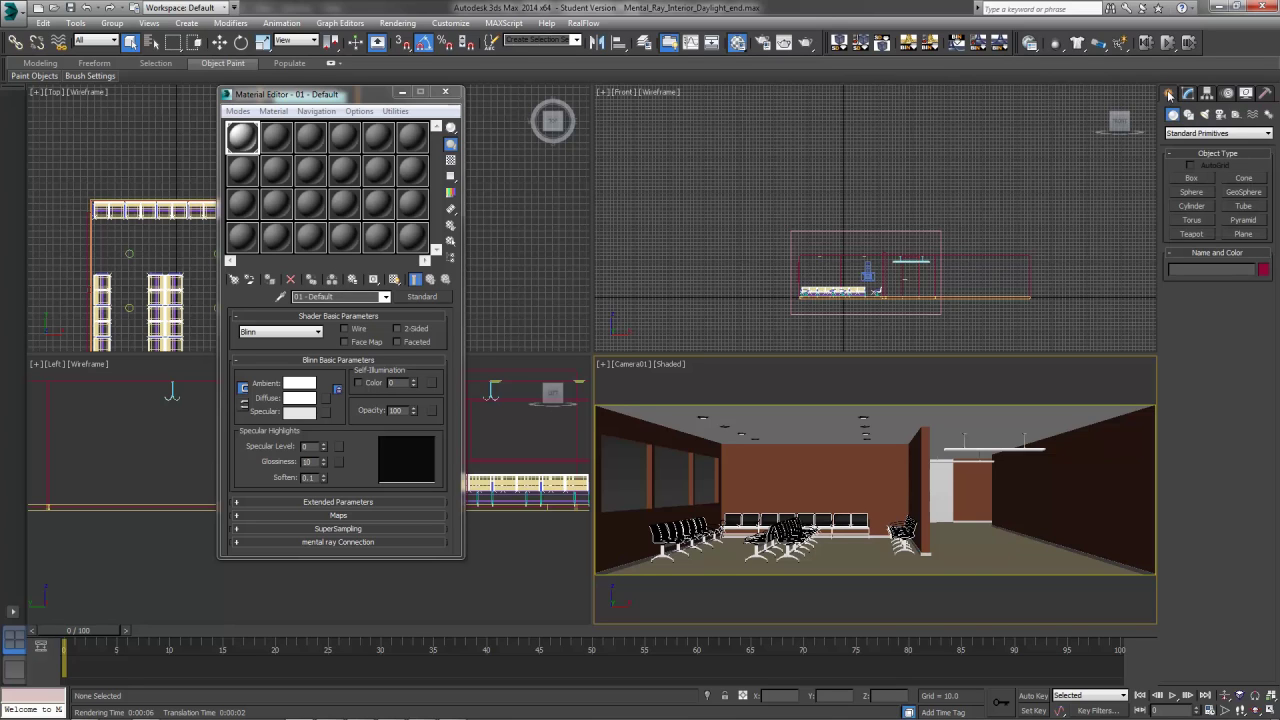
{"action": "left_click", "coordinate": [1205, 114]}
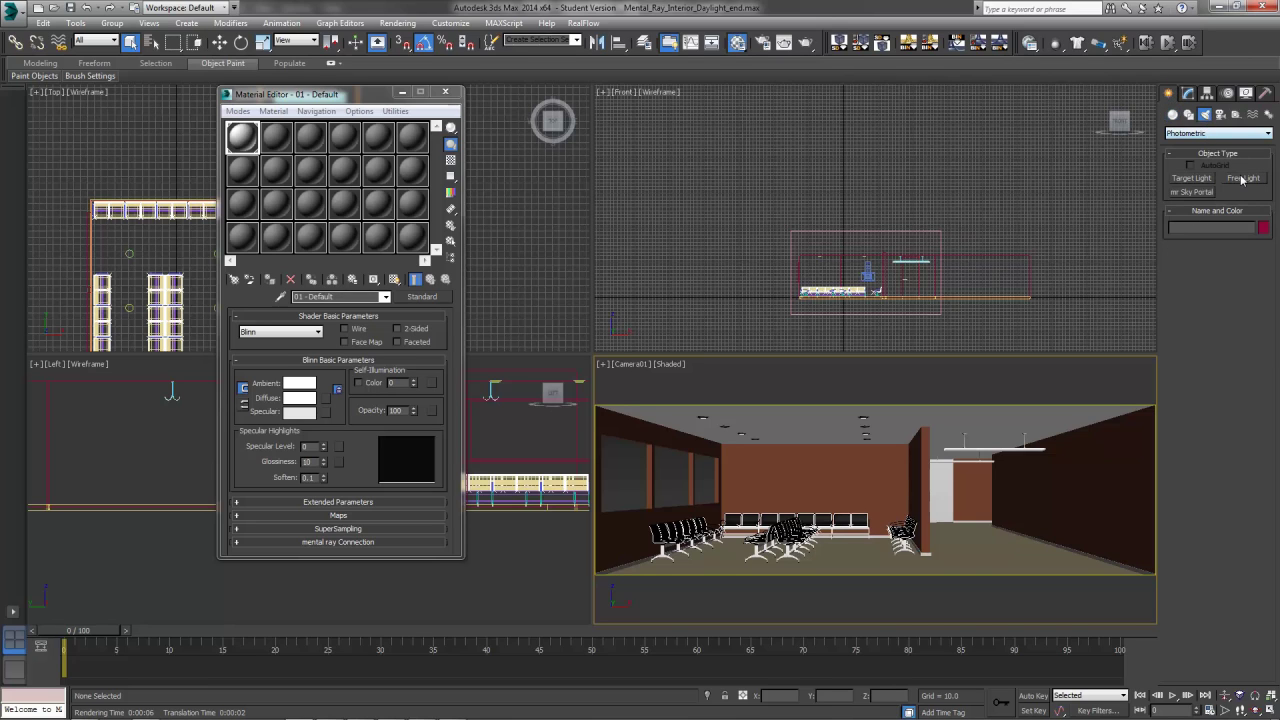
{"action": "left_click", "coordinate": [1214, 134]}
{"action": "left_click", "coordinate": [1212, 157]}
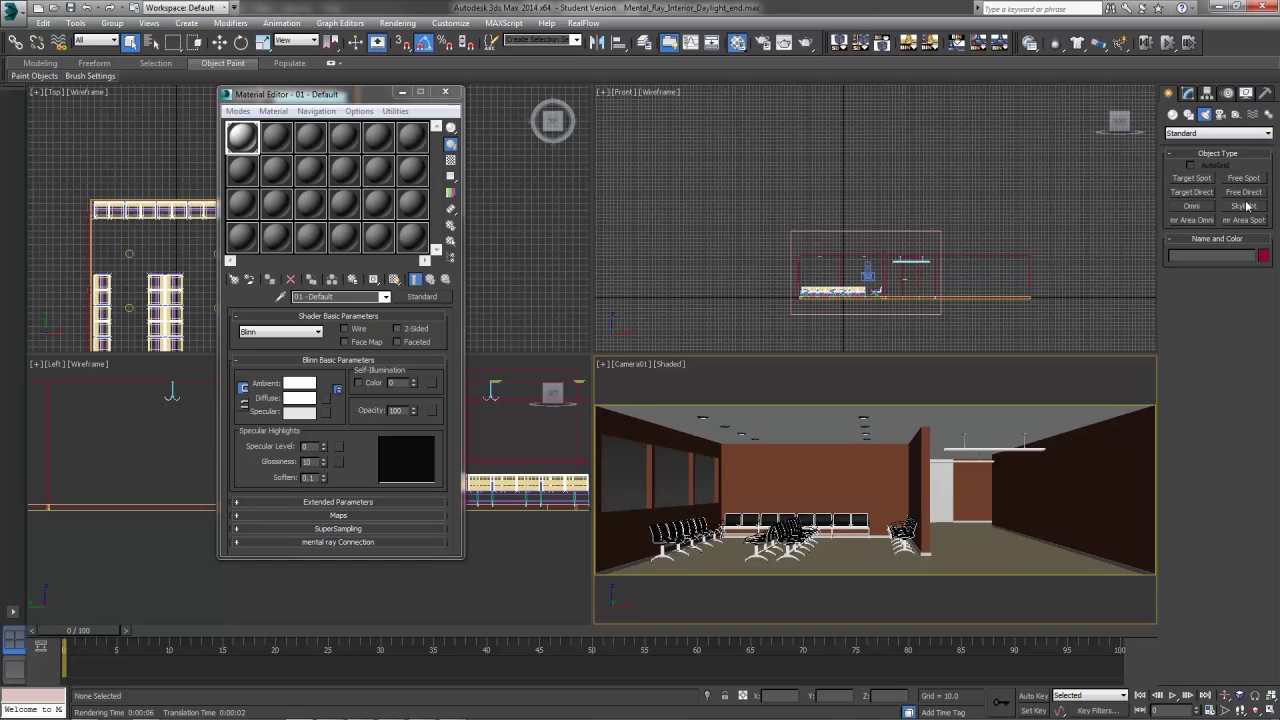
{"action": "left_click", "coordinate": [1244, 206]}
{"action": "left_click", "coordinate": [104, 174]}
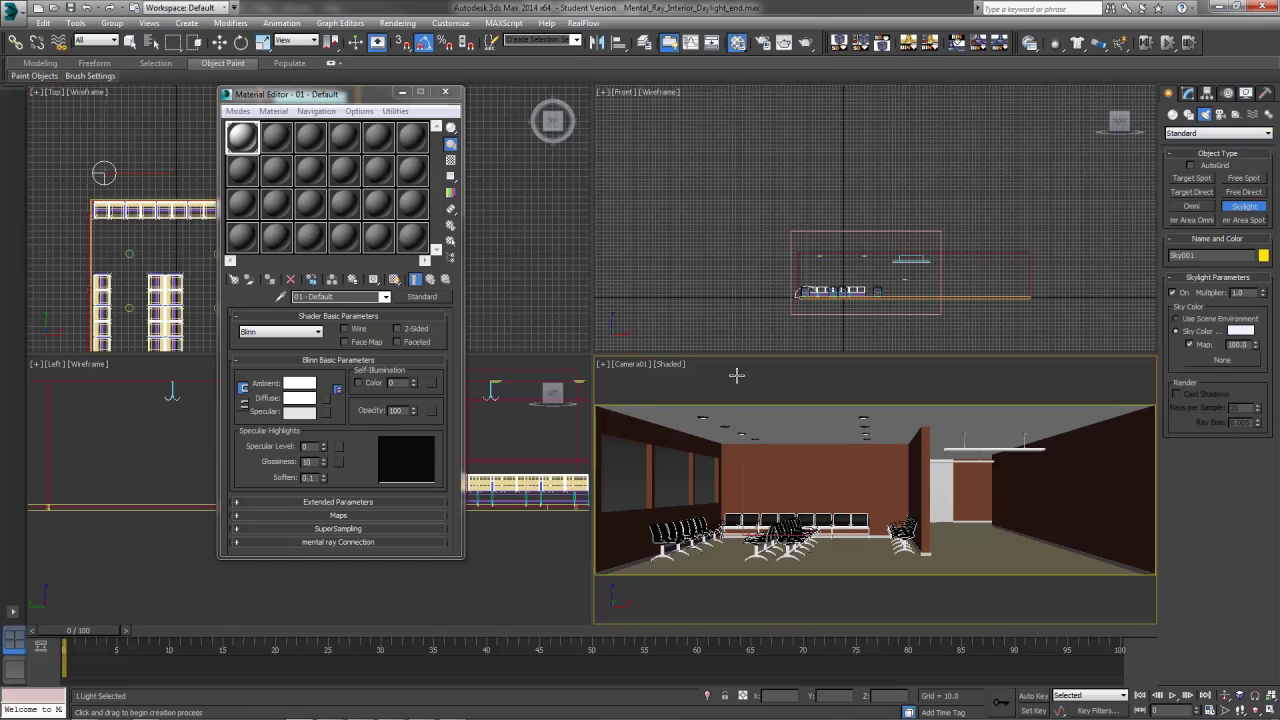
Test-render the Camera01 view with the skylight, close the rendered frame and leave Skylight creation
{"action": "key", "text": "shift+q"}
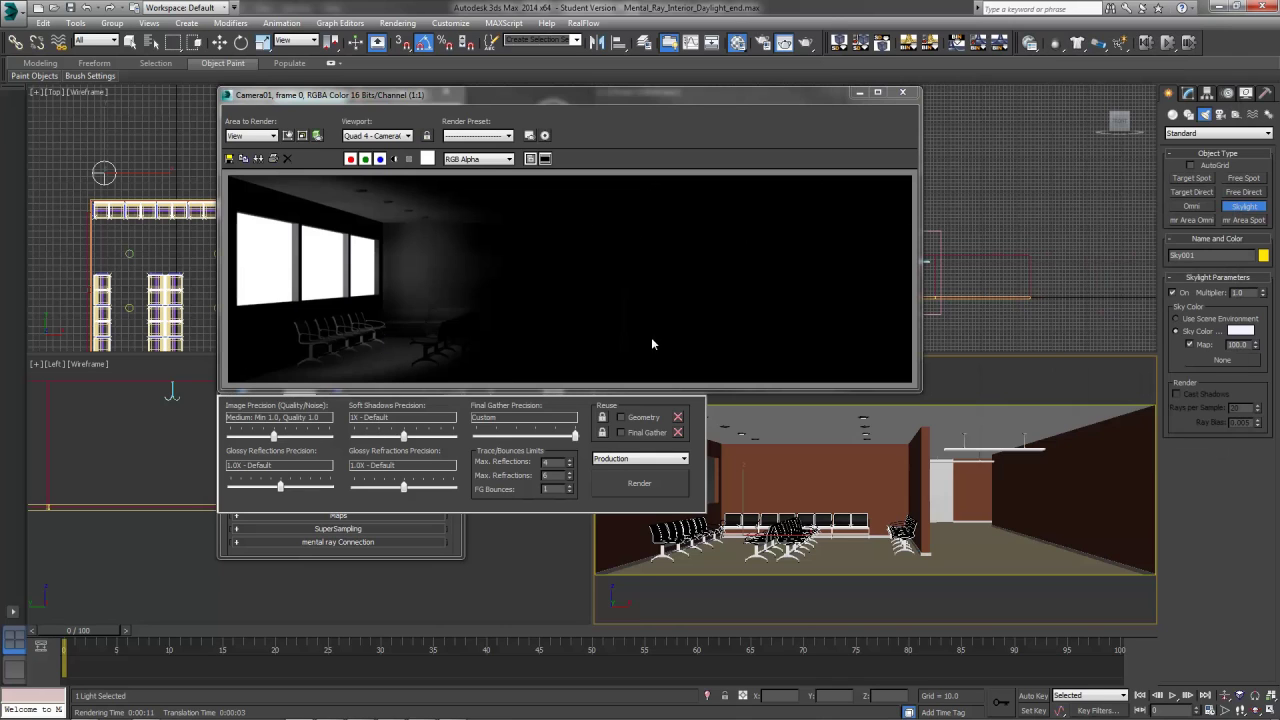
{"action": "left_click", "coordinate": [902, 92]}
{"action": "right_click", "coordinate": [820, 443]}
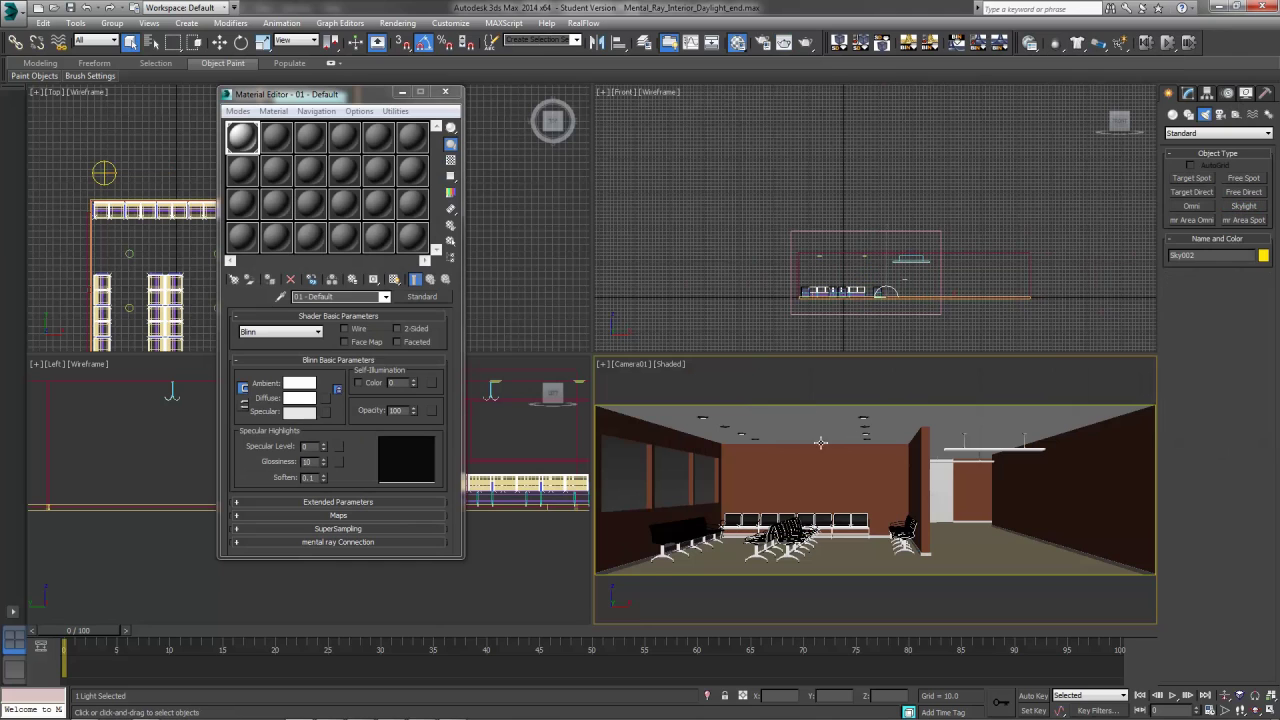
Delete the ceiling polygons of the Office_WaitingRoom Editable Poly, test-render the Camera01 view and close the rendered frame
{"action": "left_click", "coordinate": [820, 443]}
{"action": "left_click", "coordinate": [1188, 92]}
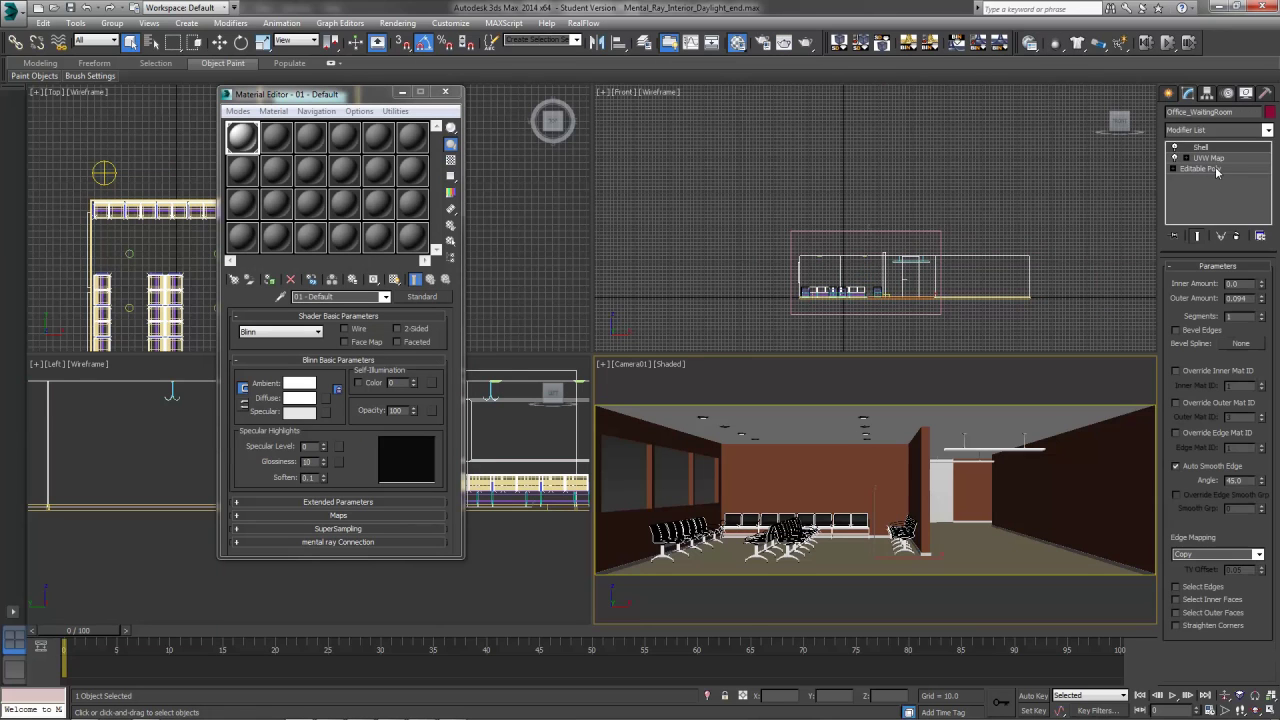
{"action": "left_click", "coordinate": [1203, 169]}
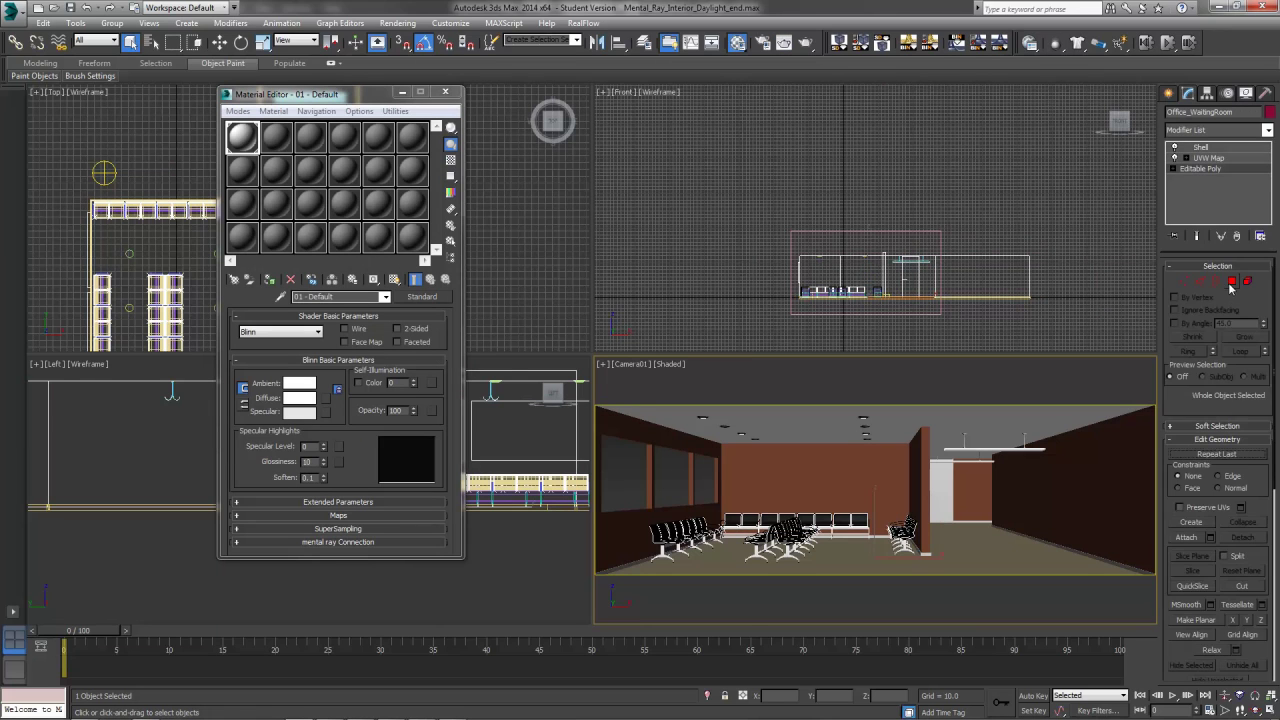
{"action": "left_click", "coordinate": [1231, 283]}
{"action": "left_click", "coordinate": [821, 425]}
{"action": "left_click", "coordinate": [942, 500]}
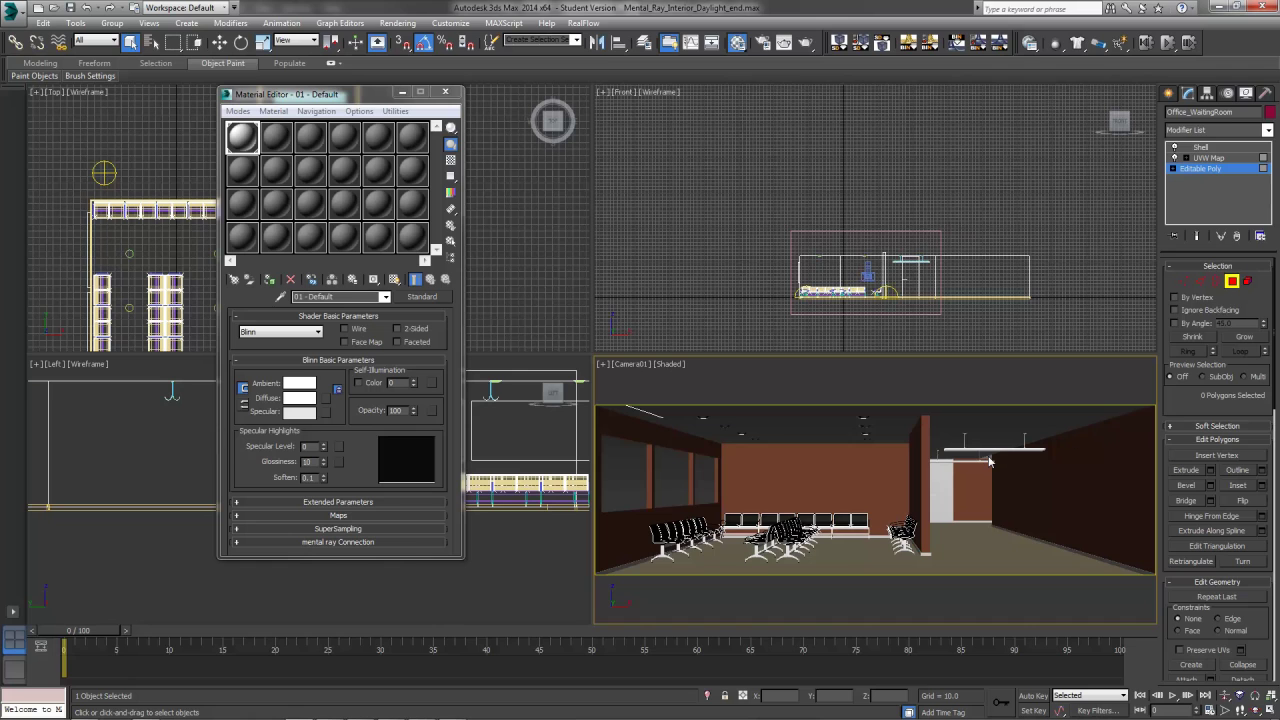
{"action": "left_click", "coordinate": [1232, 281]}
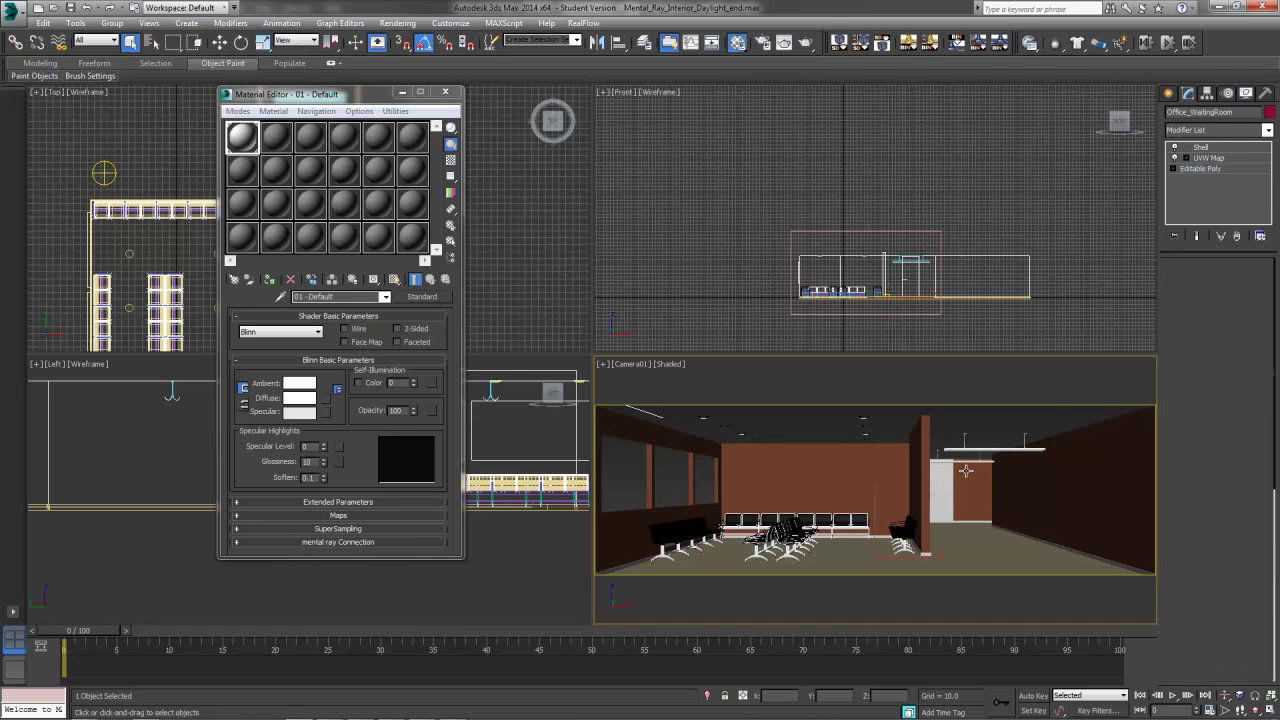
{"action": "key", "text": "shift+q"}
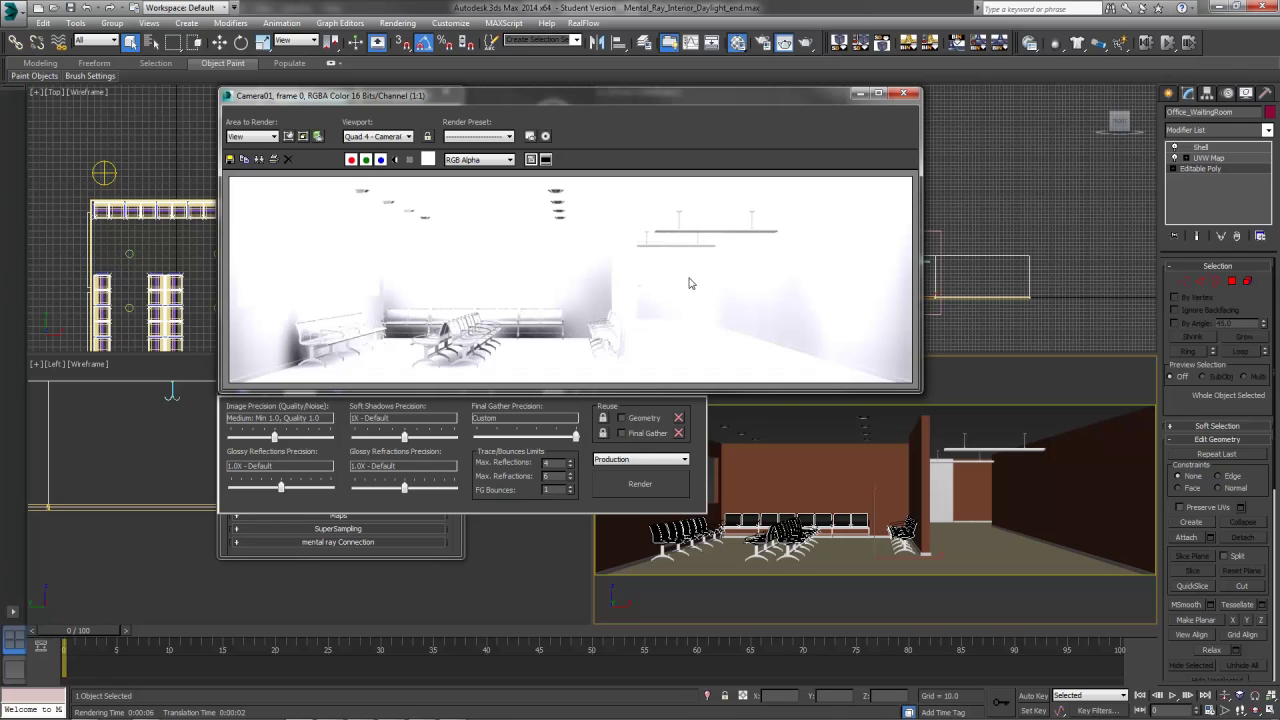
{"action": "left_click", "coordinate": [907, 94]}
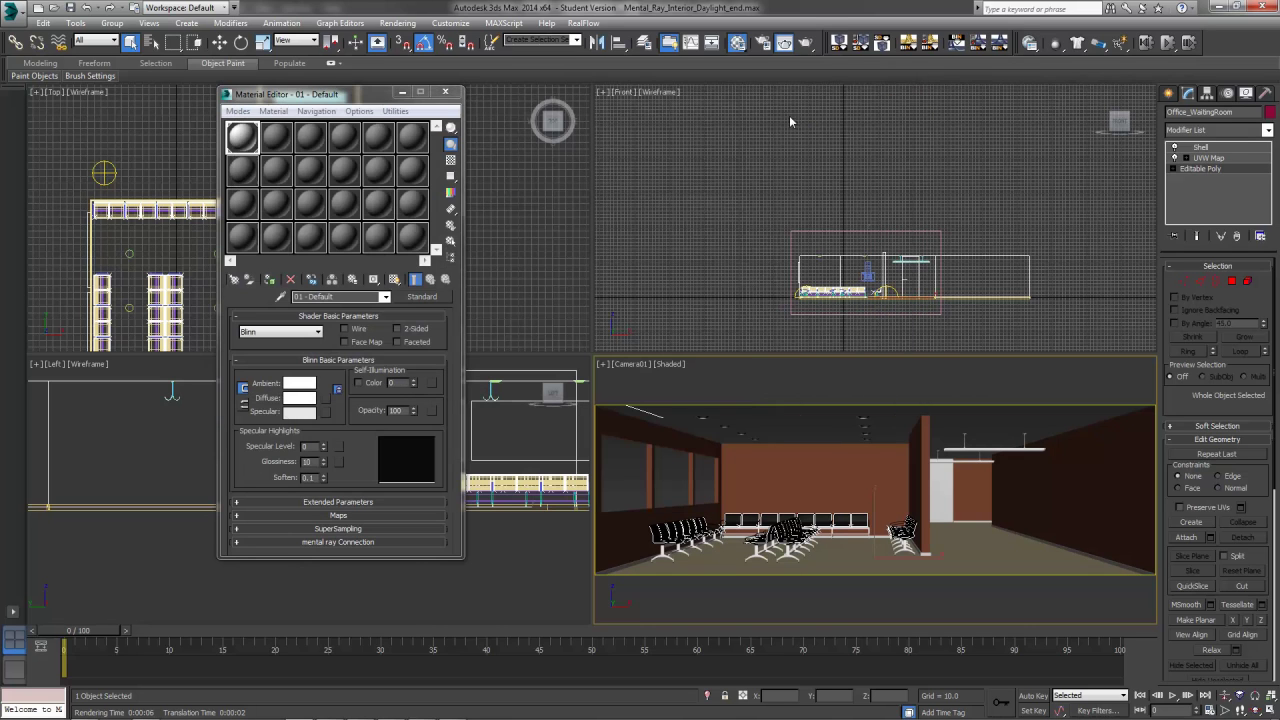
Undo the ceiling deletion and the Skylight placement, and test-render the Camera01 view
{"action": "left_click", "coordinate": [104, 172]}
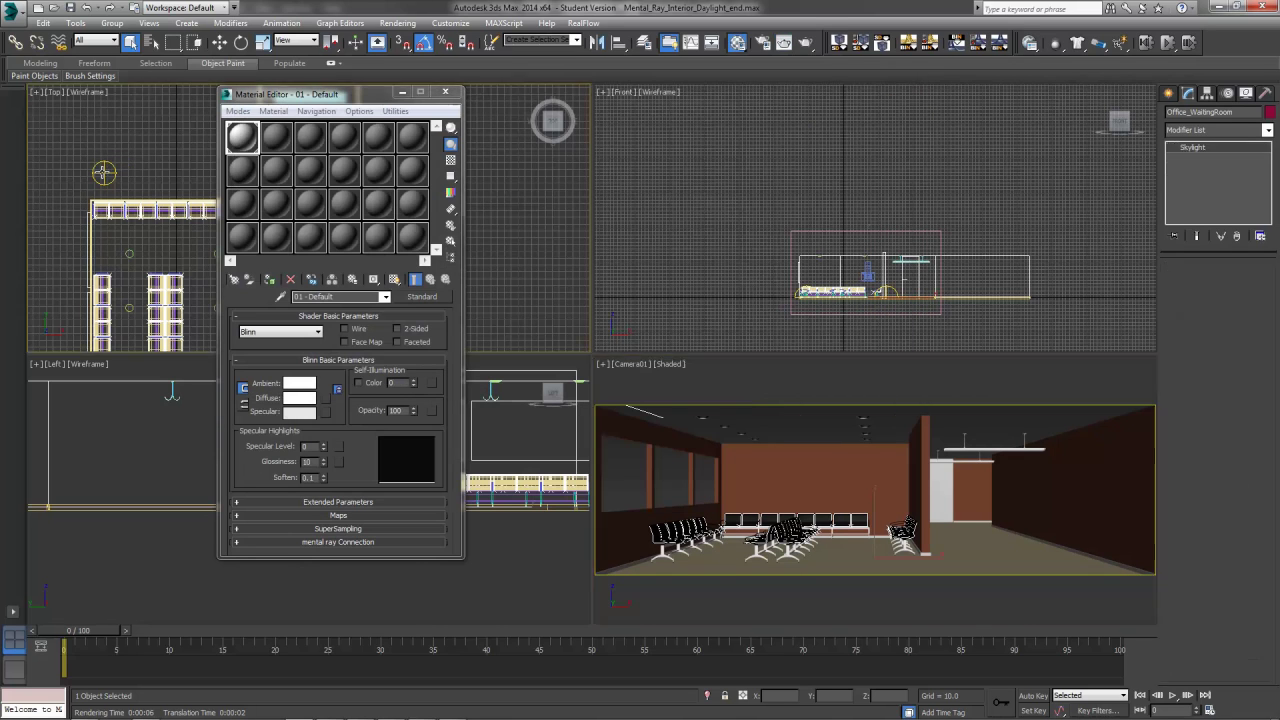
{"action": "left_click", "coordinate": [88, 8]}
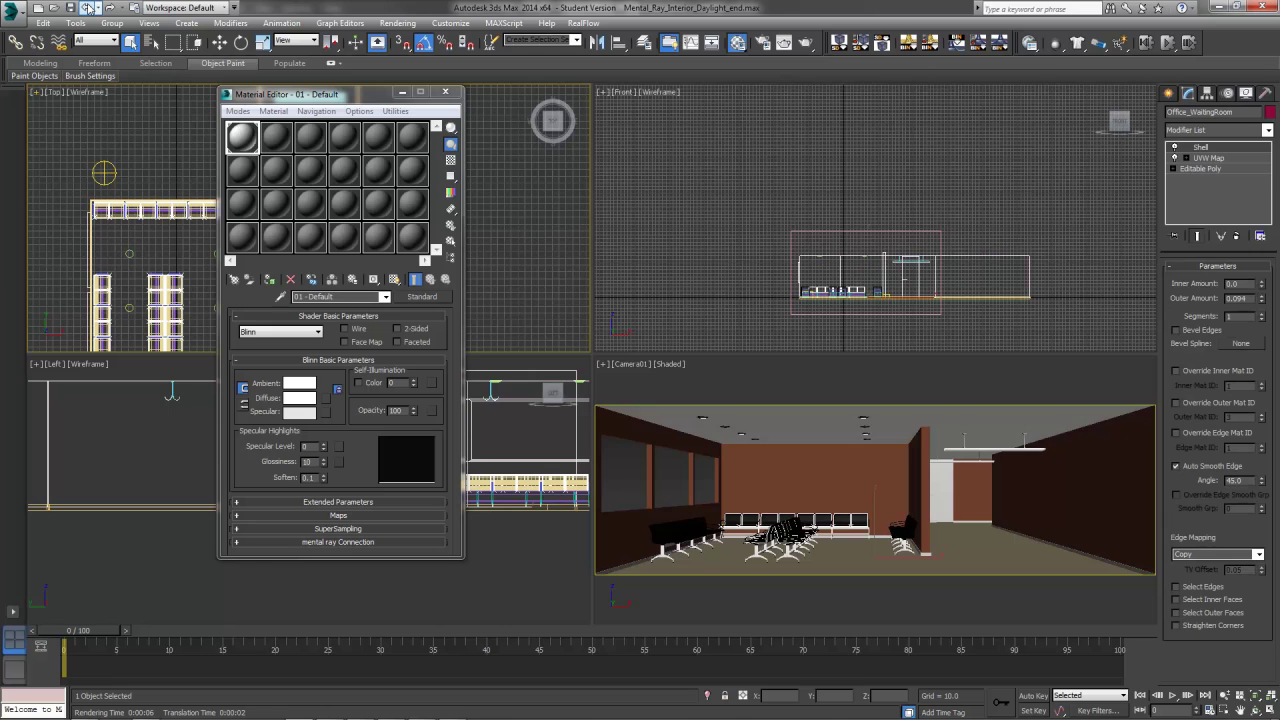
{"action": "left_click", "coordinate": [88, 8]}
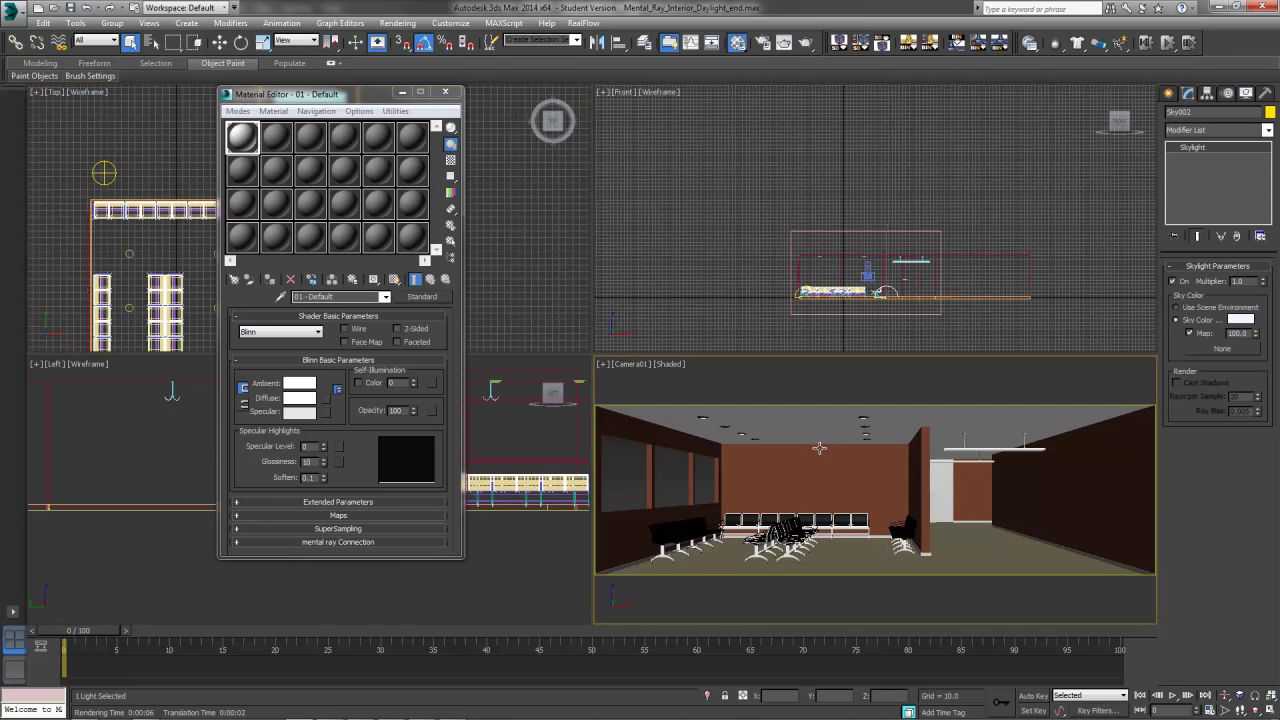
{"action": "key", "text": "ctrl+z"}
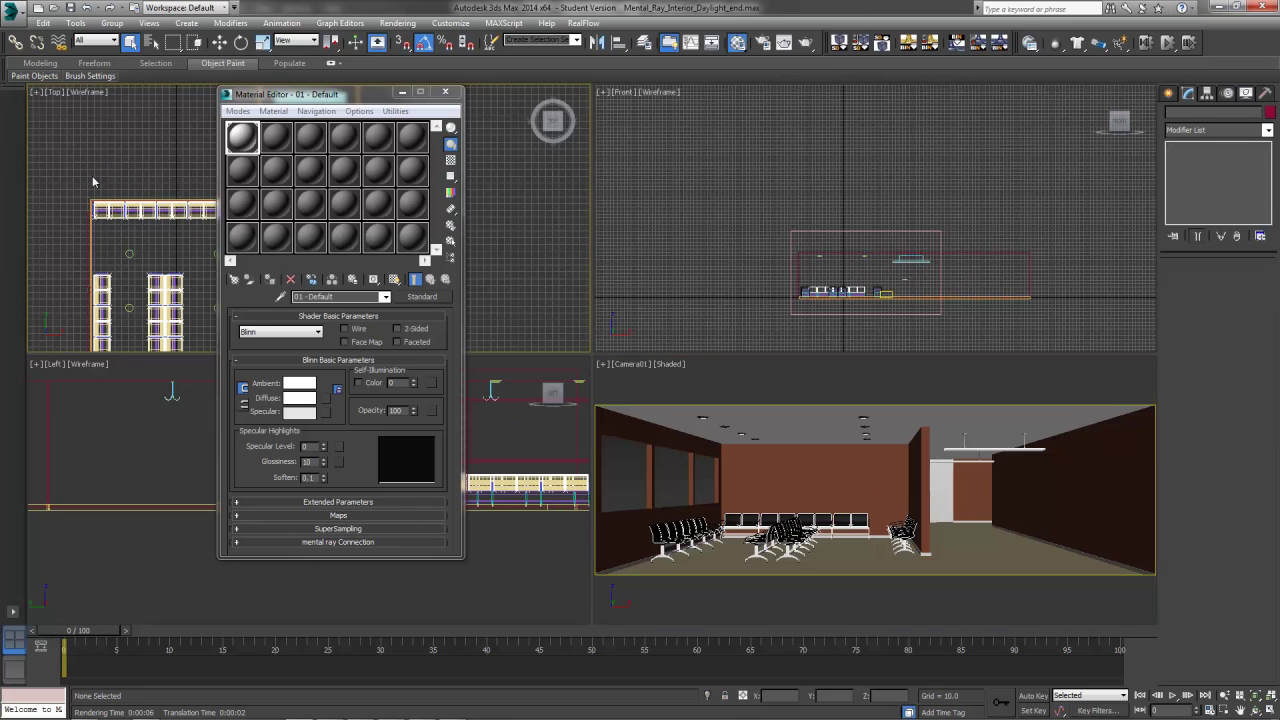
{"action": "left_click", "coordinate": [797, 390]}
{"action": "key", "text": "shift+q"}
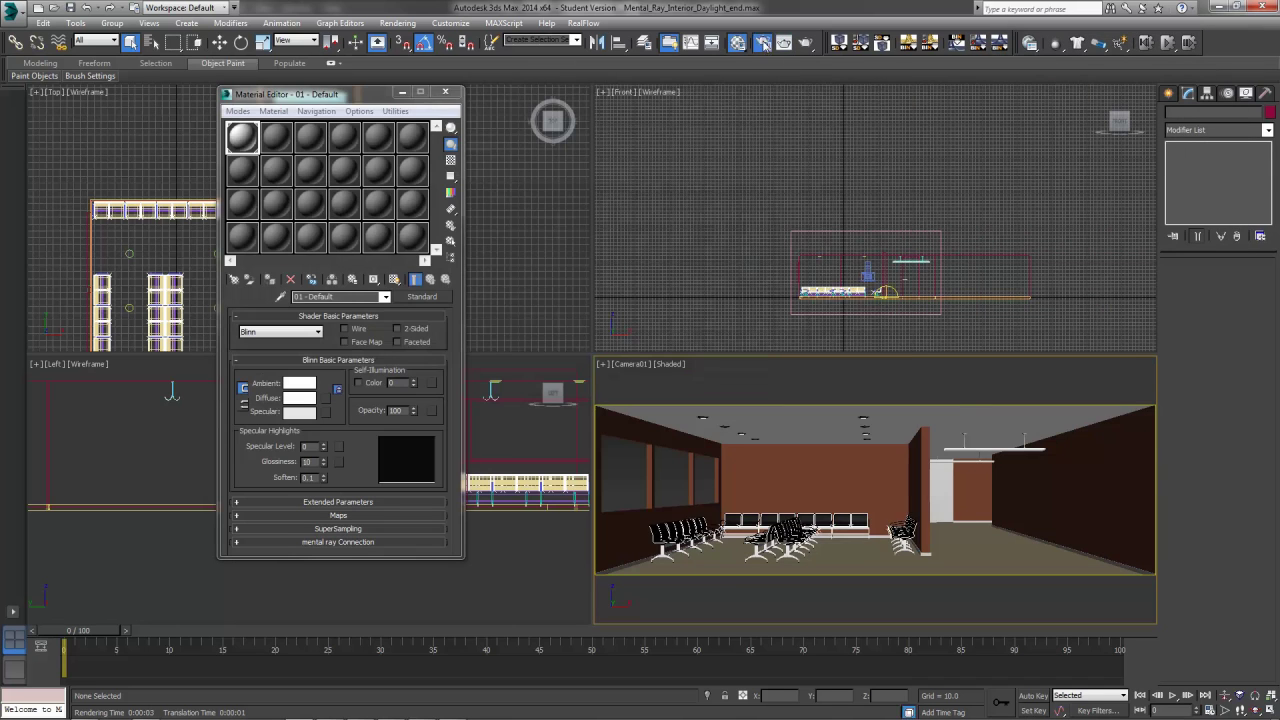
With Render Setup open, set the specular and diffuse colours of the 02 - Default material to pure white
{"action": "key", "text": "F10"}
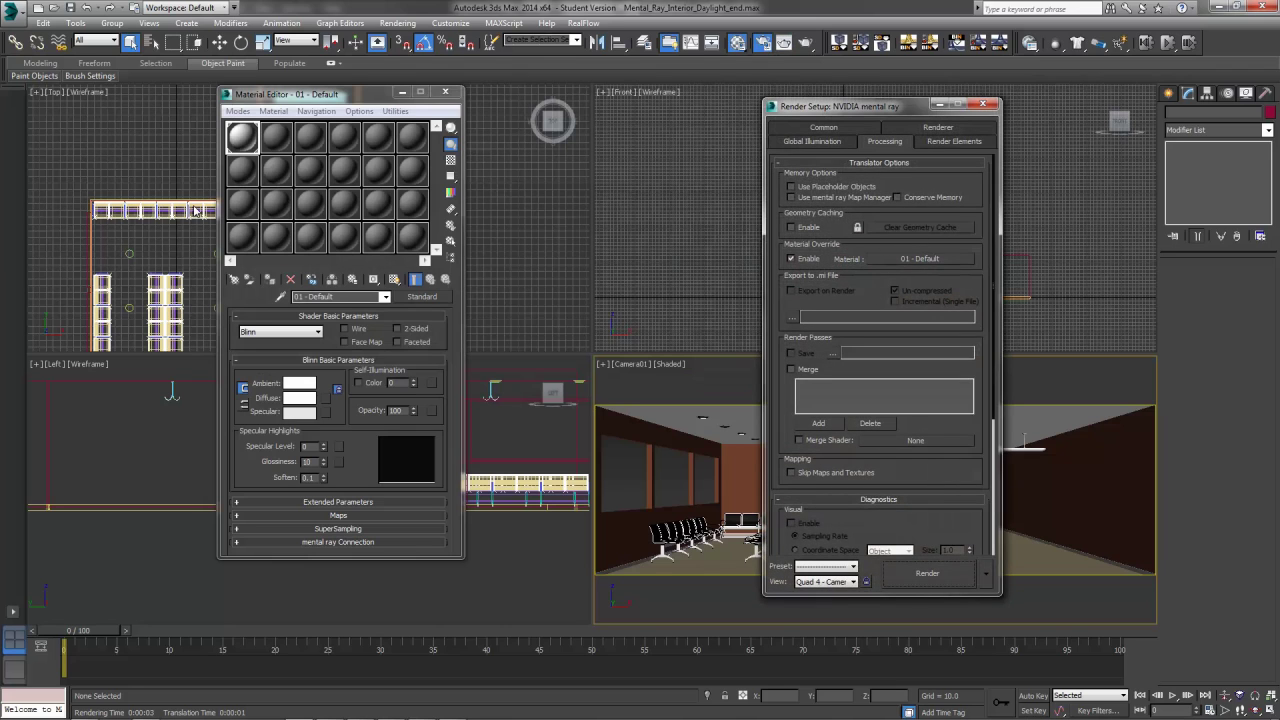
{"action": "left_click", "coordinate": [282, 141]}
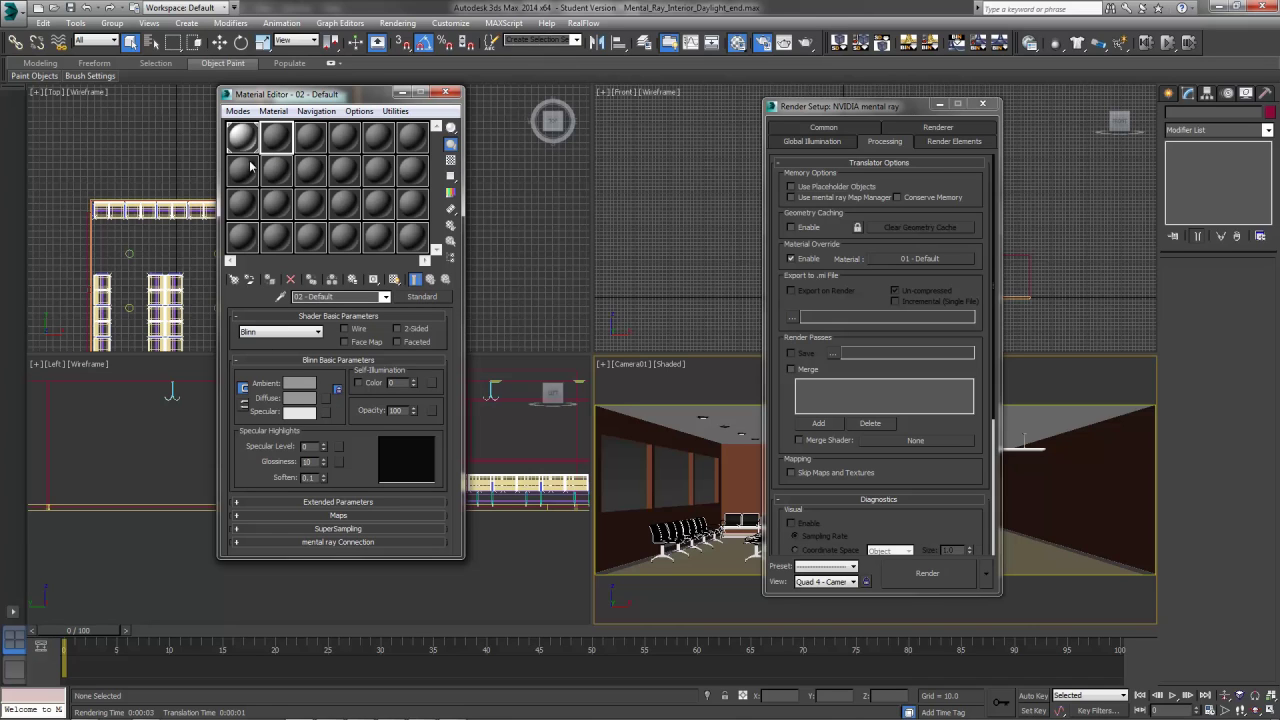
{"action": "left_click", "coordinate": [309, 413]}
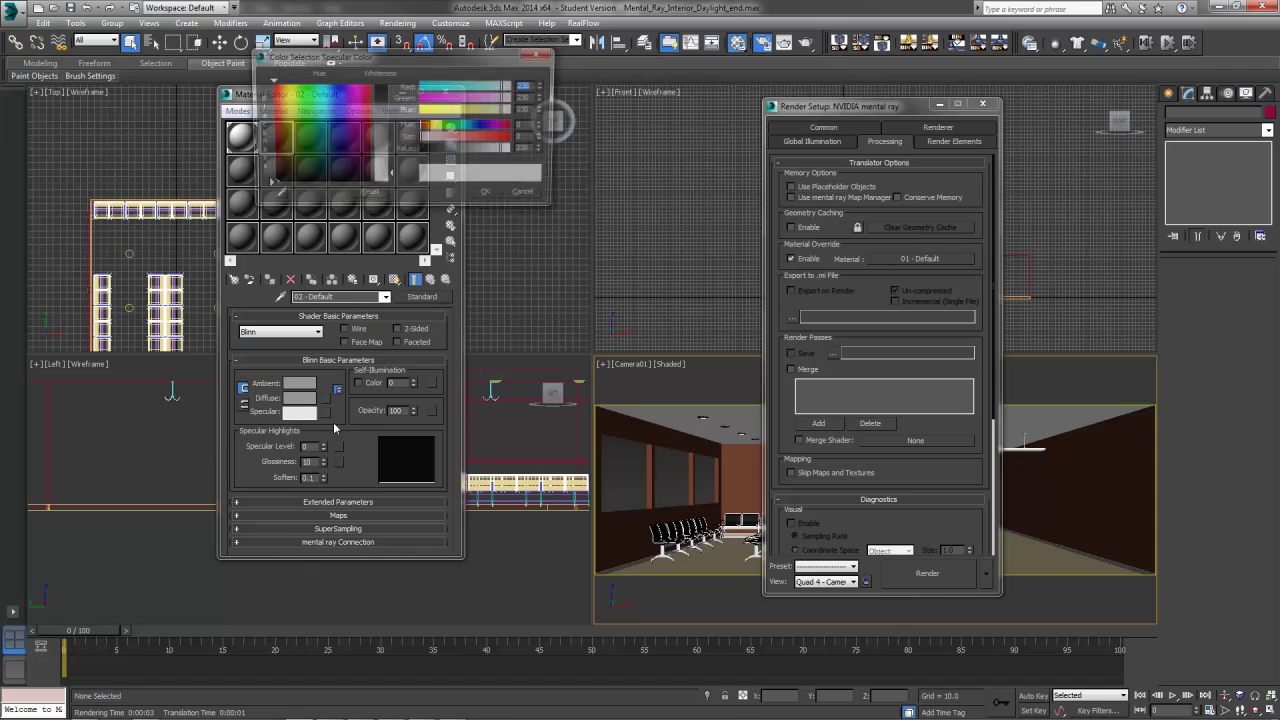
{"action": "left_click_drag", "start_coordinate": [393, 178], "coordinate": [396, 190]}
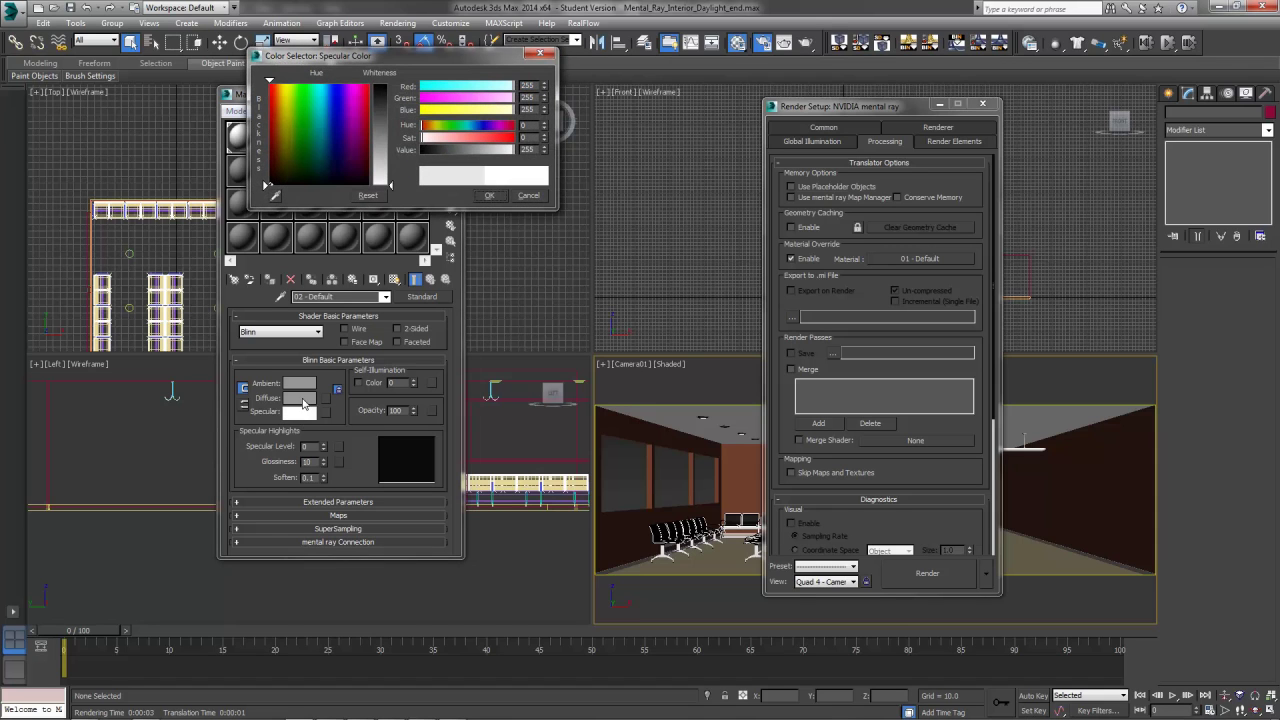
{"action": "left_click", "coordinate": [488, 196]}
{"action": "left_click", "coordinate": [300, 400]}
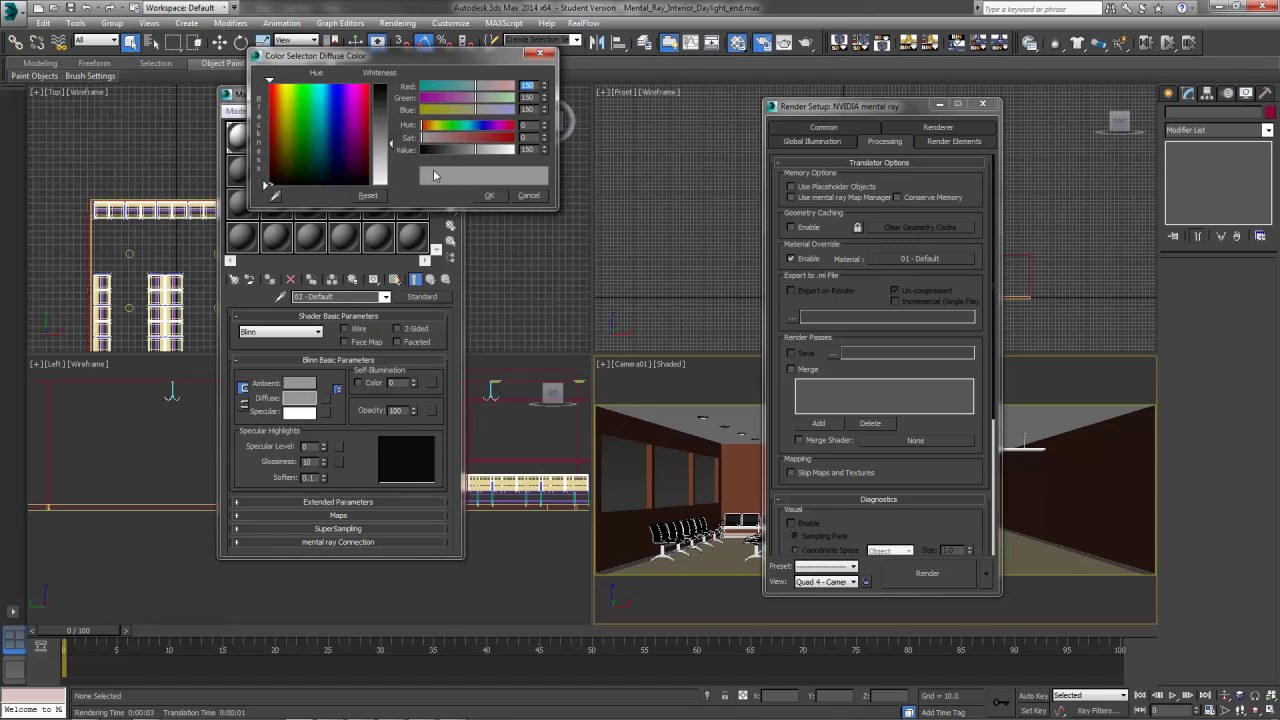
{"action": "left_click_drag", "start_coordinate": [393, 176], "coordinate": [396, 192]}
{"action": "left_click", "coordinate": [488, 196]}
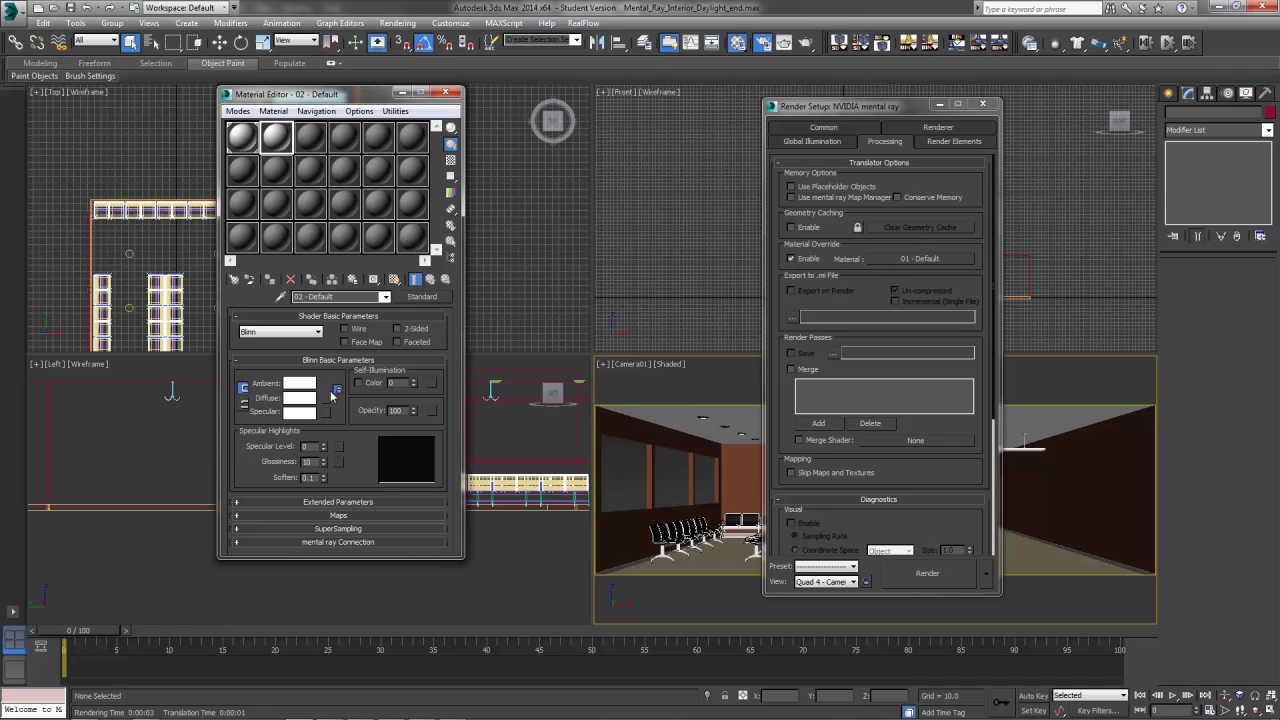
Assign an Ambient/Reflective Occlusion map to the 02 - Default material's diffuse colour and set its Samples to 128
{"action": "left_click", "coordinate": [325, 399]}
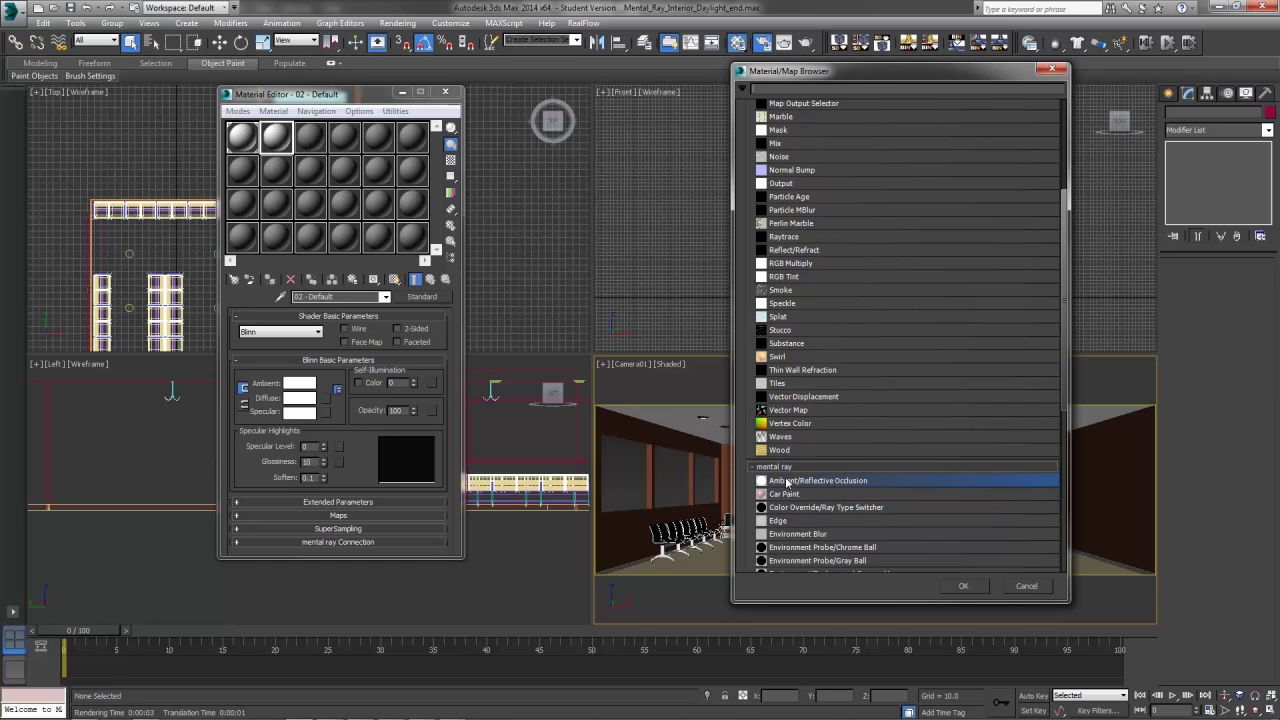
{"action": "scroll", "coordinate": [780, 470], "scroll_direction": "down", "scroll_amount": 3}
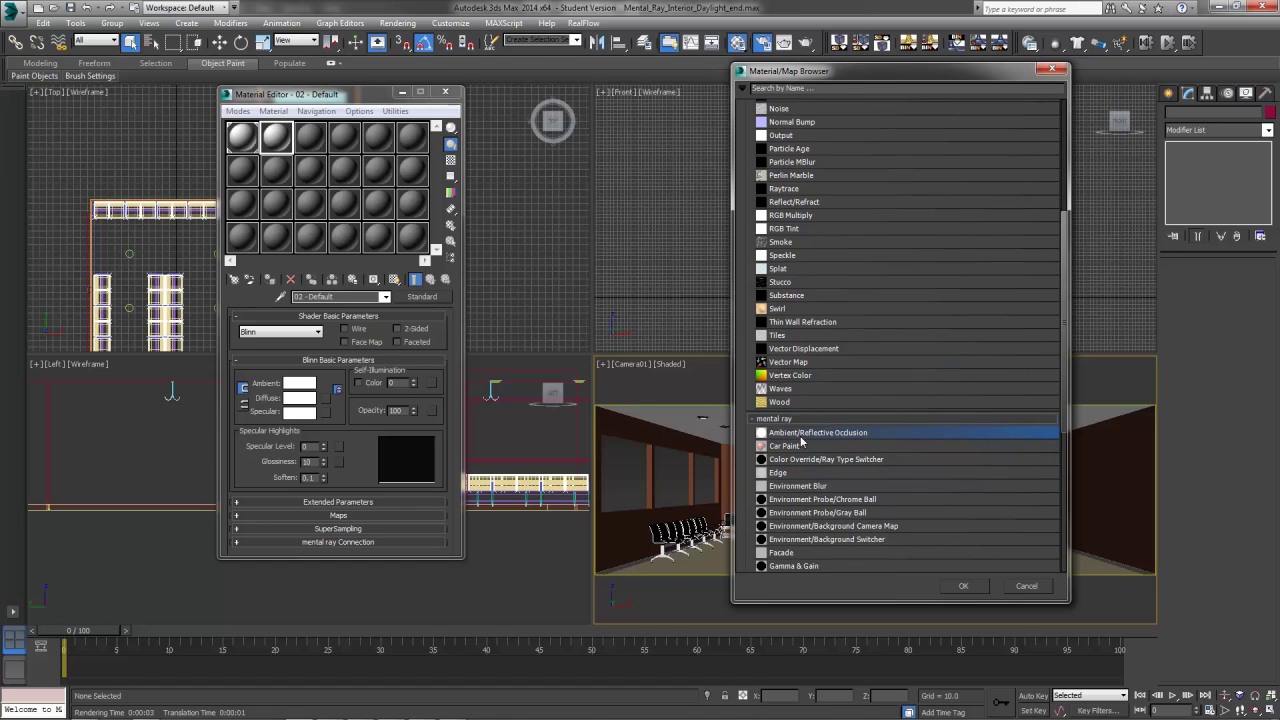
{"action": "left_click", "coordinate": [963, 586]}
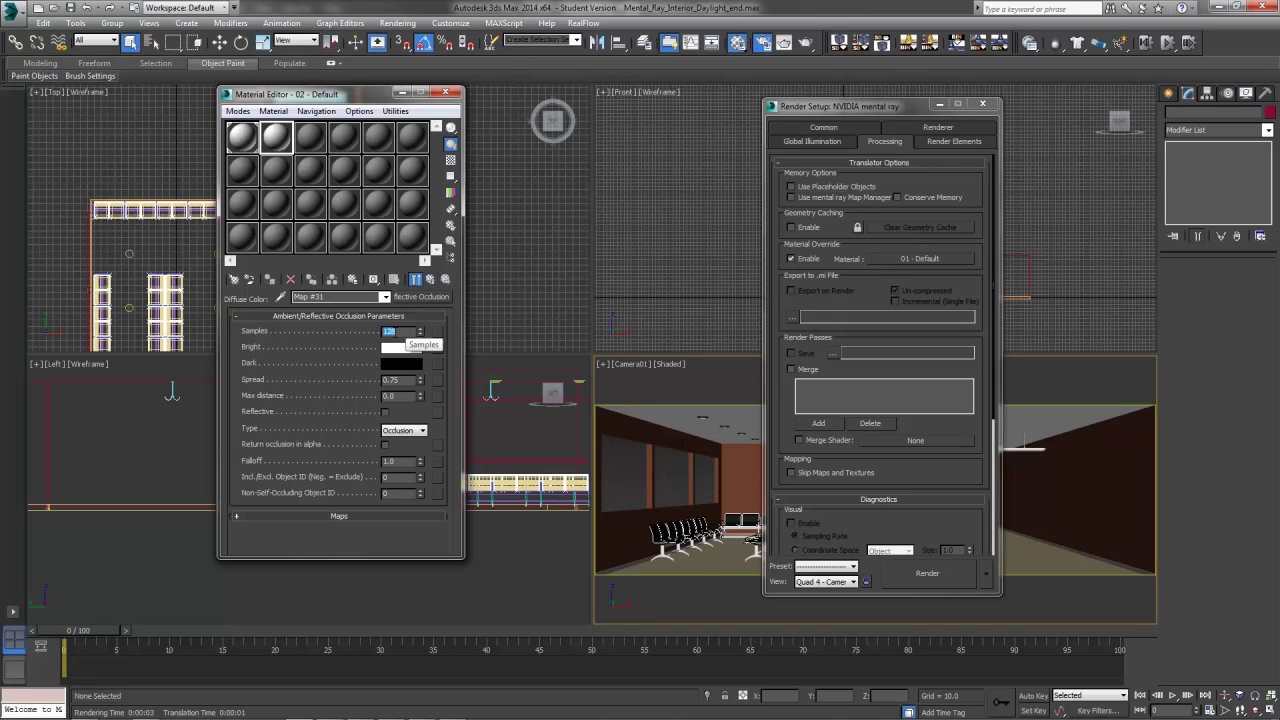
{"action": "left_click", "coordinate": [388, 331]}
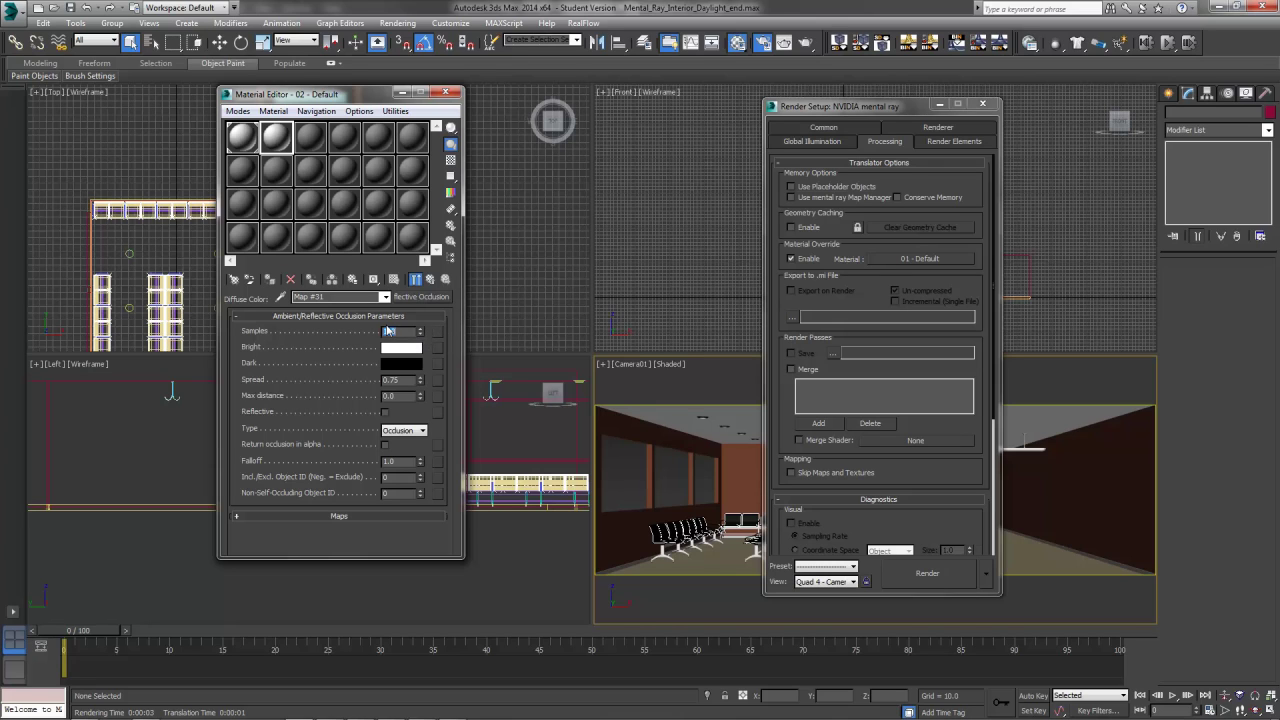
Test-render the Camera01 view with the 01 - Default override and close the rendered frame
{"action": "left_click", "coordinate": [916, 575]}
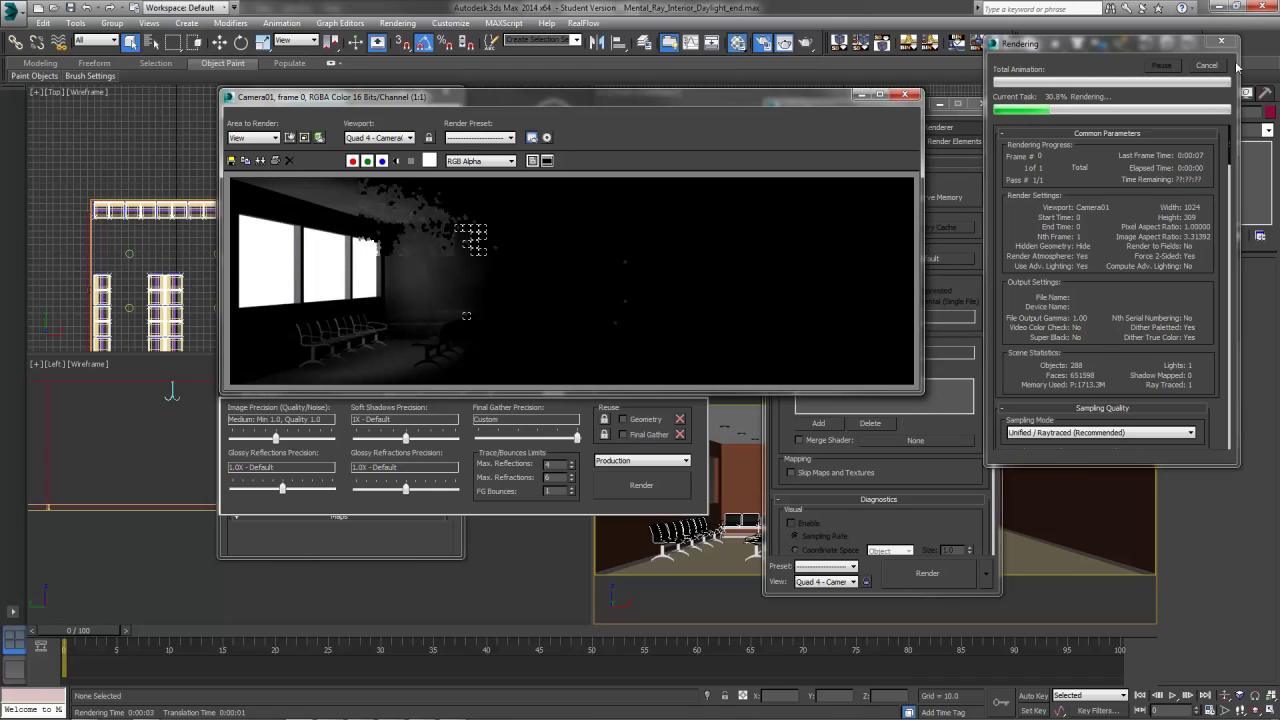
{"action": "left_click", "coordinate": [907, 97]}
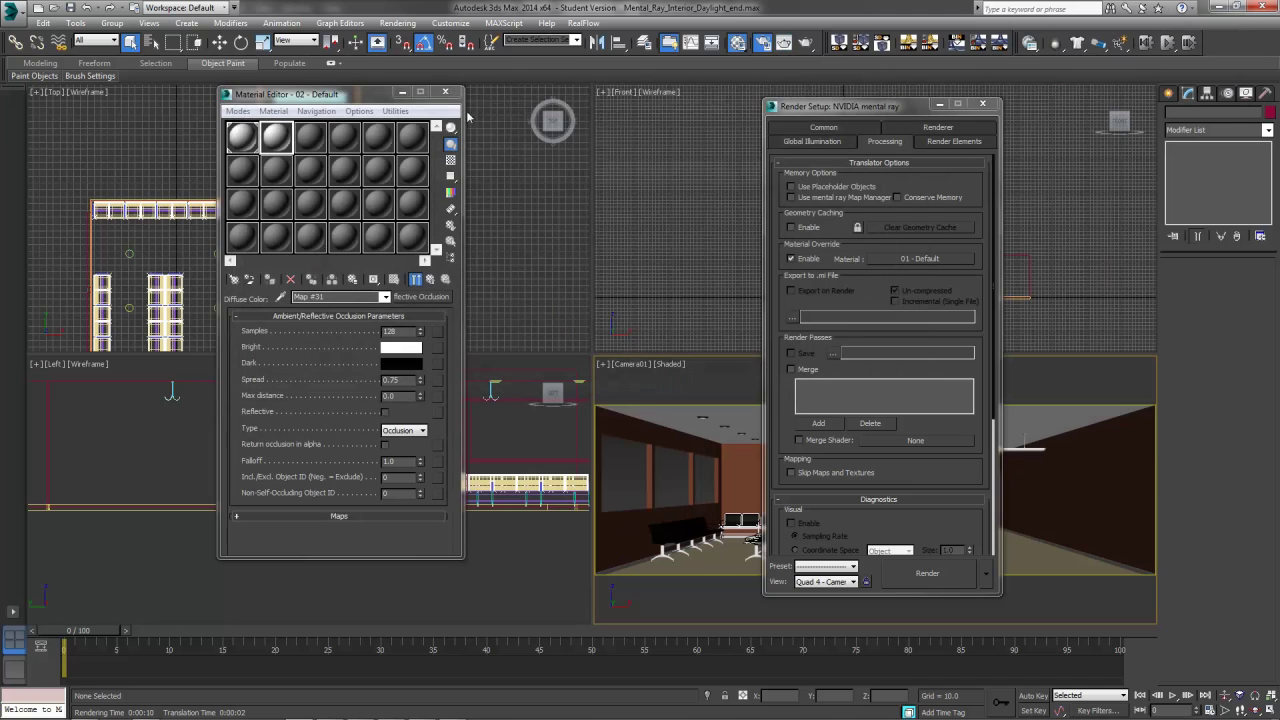
Assign the 02 - Default occlusion material to the Material Override, renaming it AoShader
{"action": "left_click", "coordinate": [272, 142]}
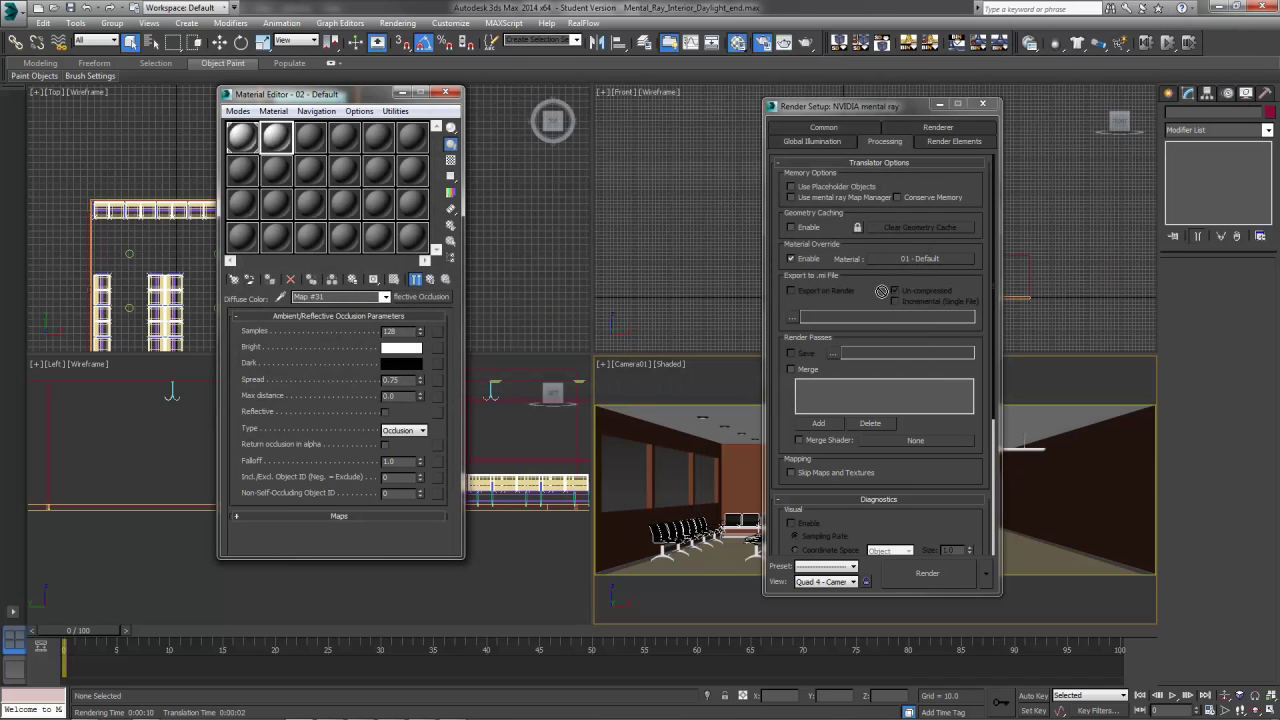
{"action": "left_click", "coordinate": [937, 263]}
{"action": "left_click", "coordinate": [852, 394]}
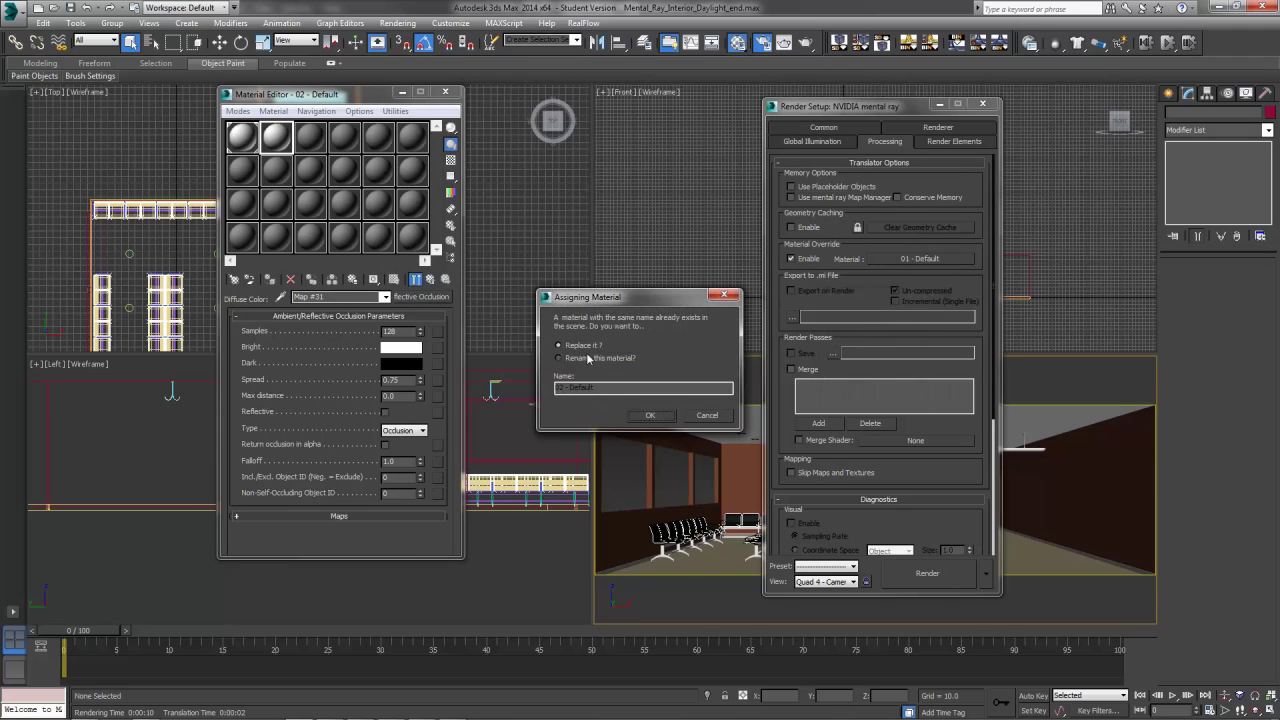
{"action": "left_click", "coordinate": [588, 358]}
{"action": "left_click_drag", "start_coordinate": [639, 389], "coordinate": [556, 388]}
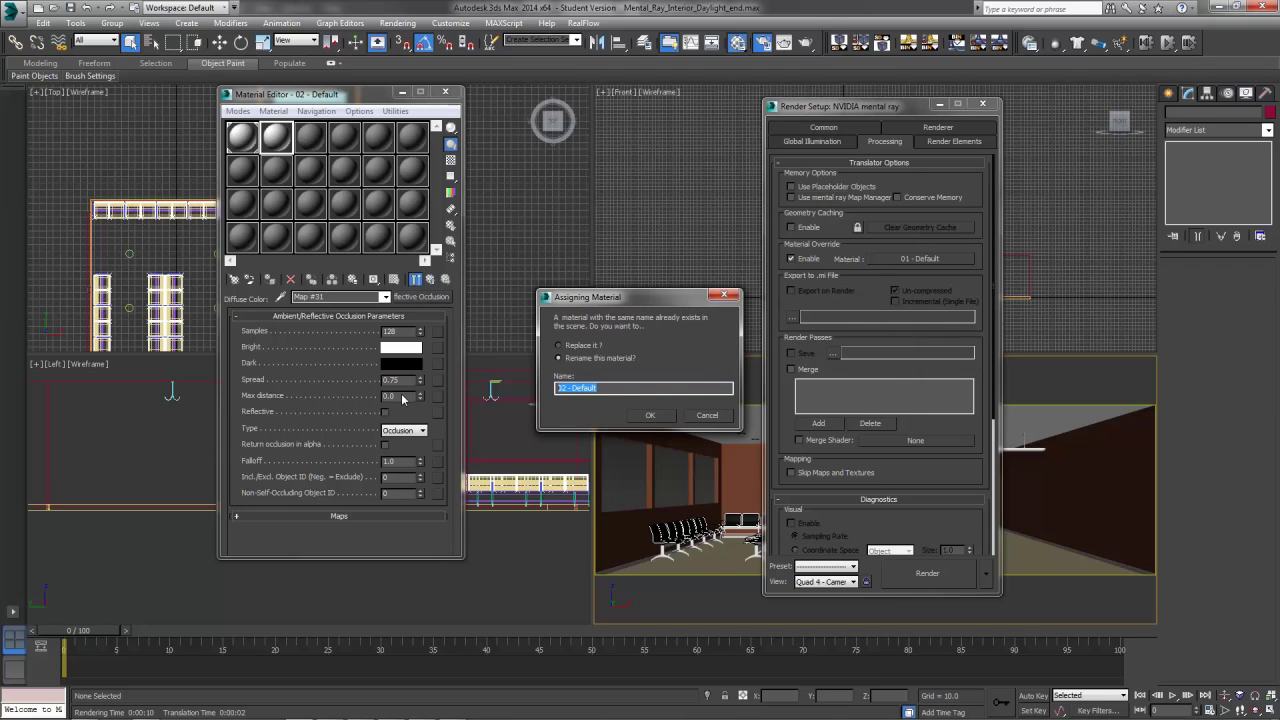
{"action": "type", "text": "AoShader"}
{"action": "left_click", "coordinate": [650, 416]}
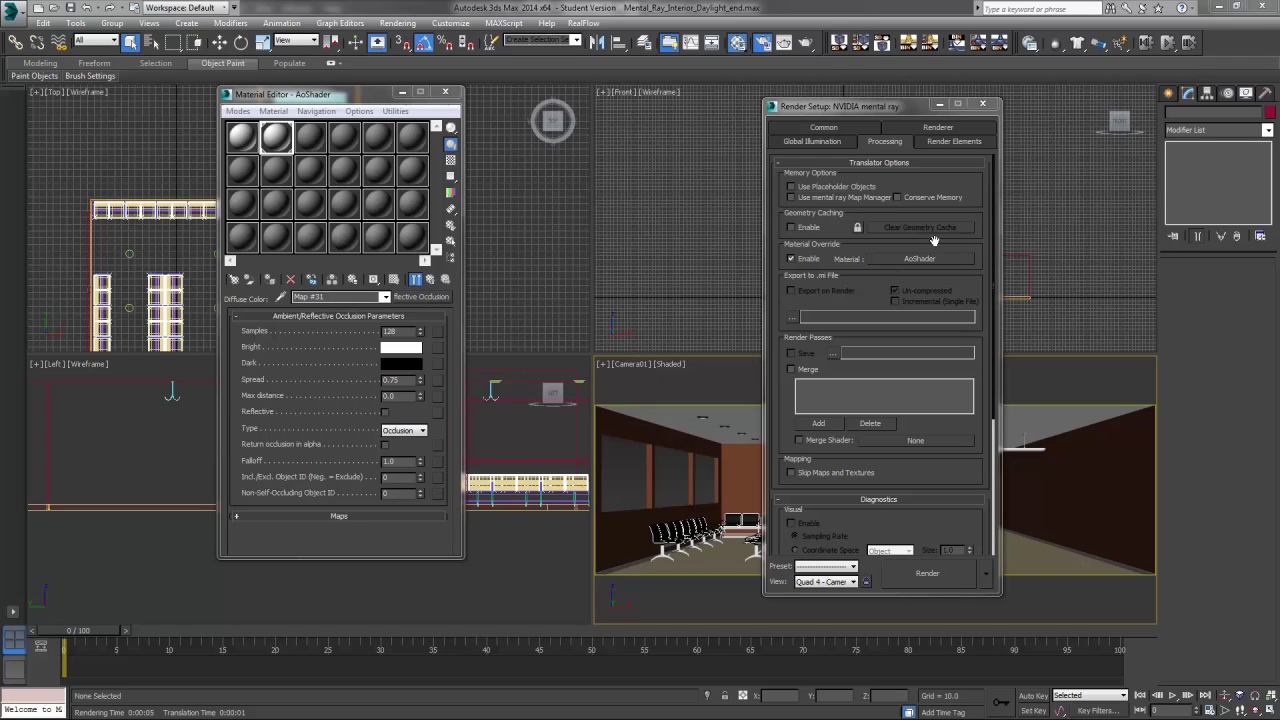
Test-render the Camera01 view with the AoShader override, stopping the render before it completes
{"action": "left_click", "coordinate": [927, 575]}
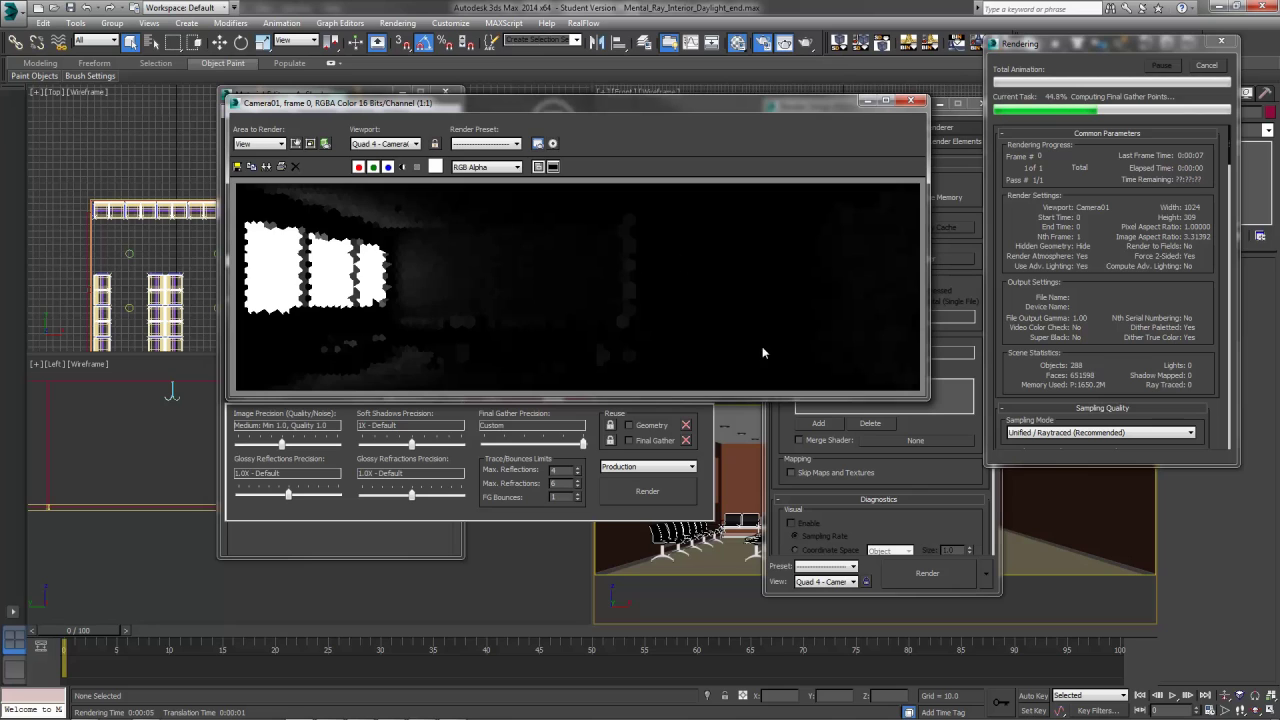
{"action": "left_click", "coordinate": [1207, 66]}
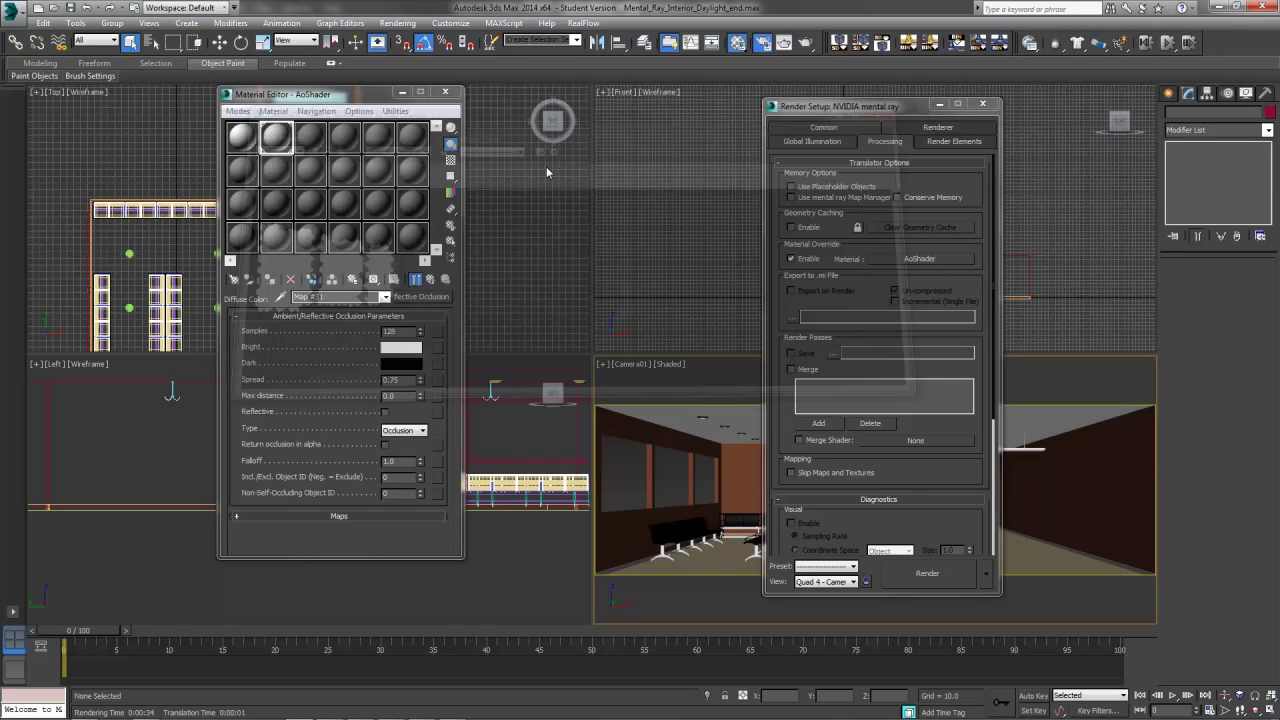
Set the AoShader occlusion map's Max distance to 200 and test-render the Camera01 view
{"action": "left_click", "coordinate": [240, 137]}
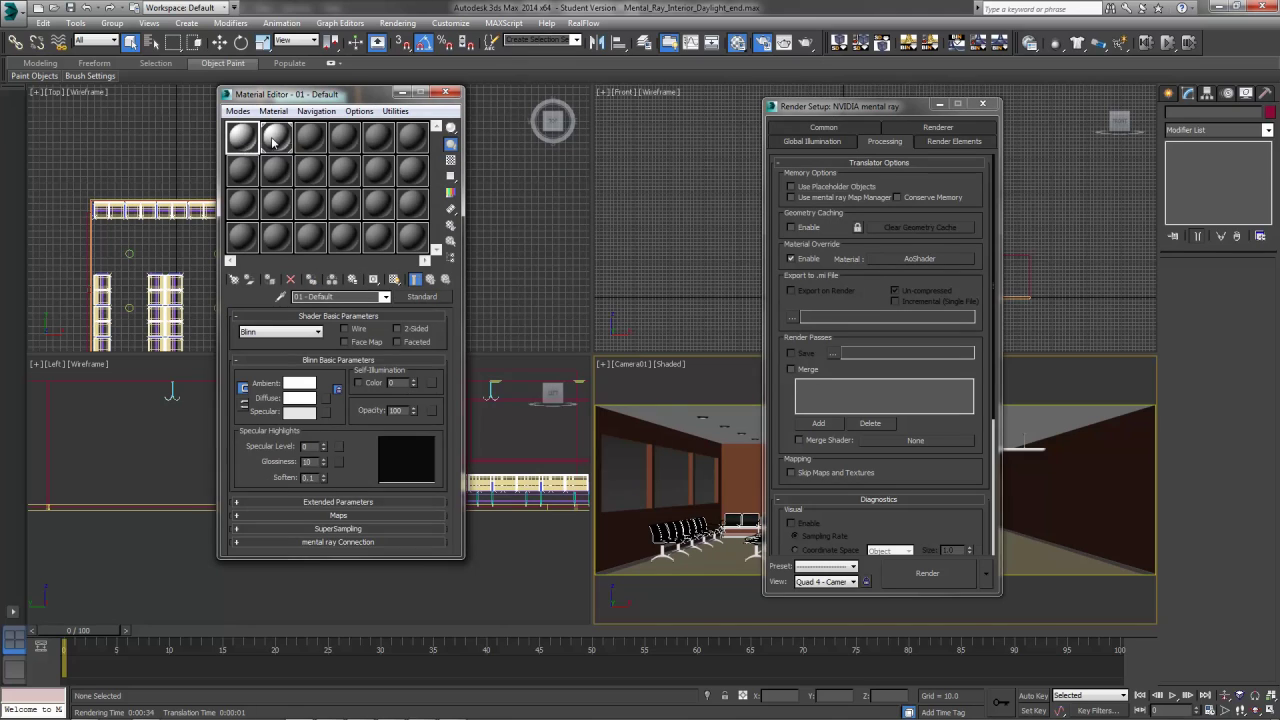
{"action": "left_click", "coordinate": [275, 139]}
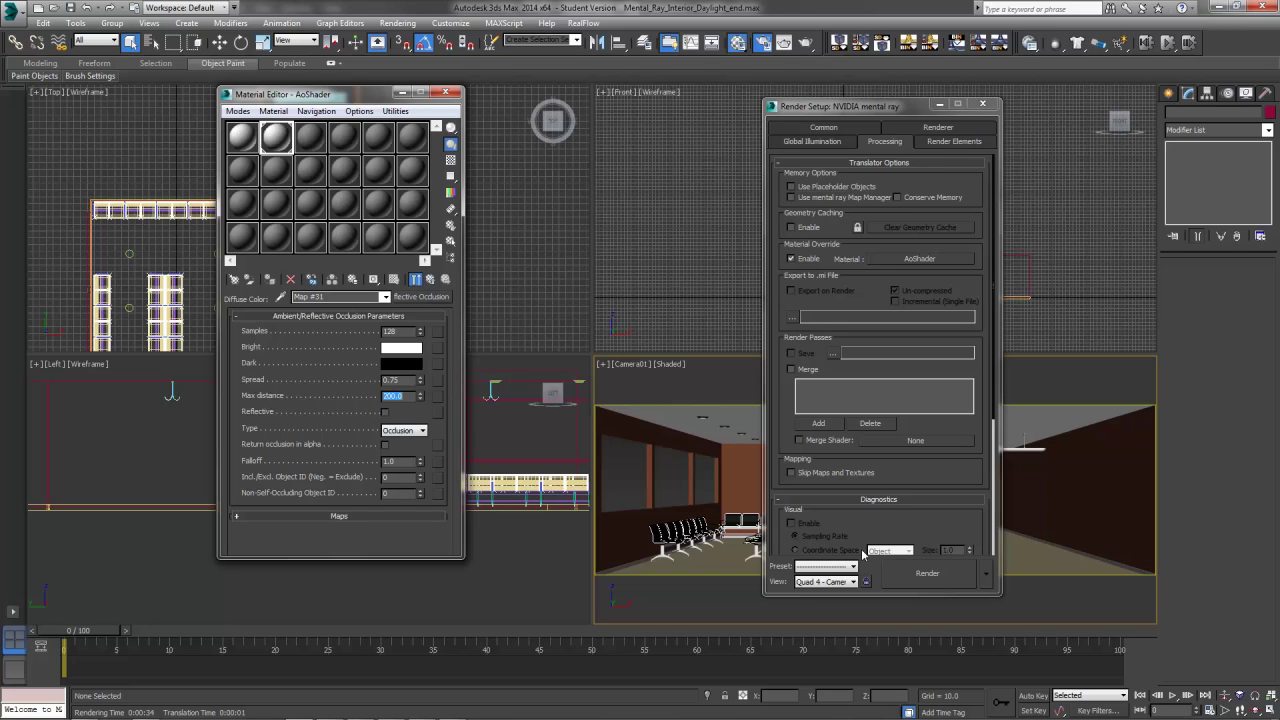
{"action": "left_click", "coordinate": [922, 575]}
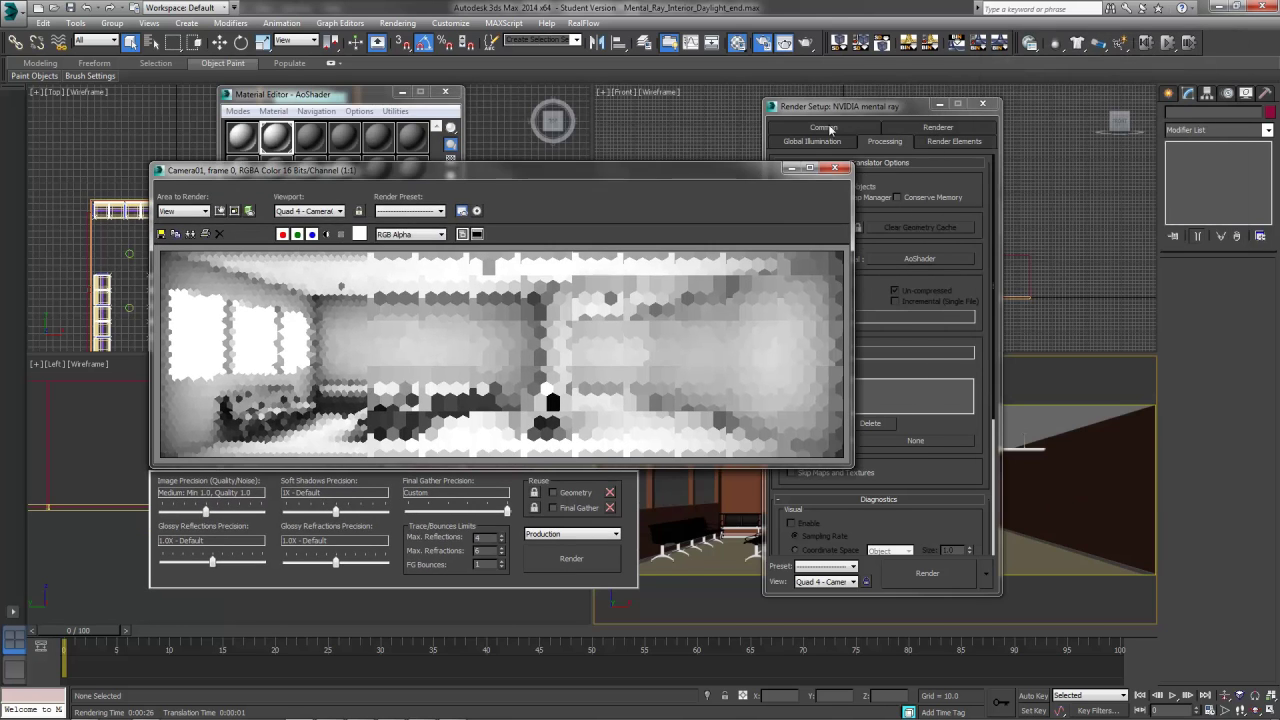
Disable Final Gather in the Global Illumination settings and render the Camera01 view again
{"action": "left_click", "coordinate": [845, 117]}
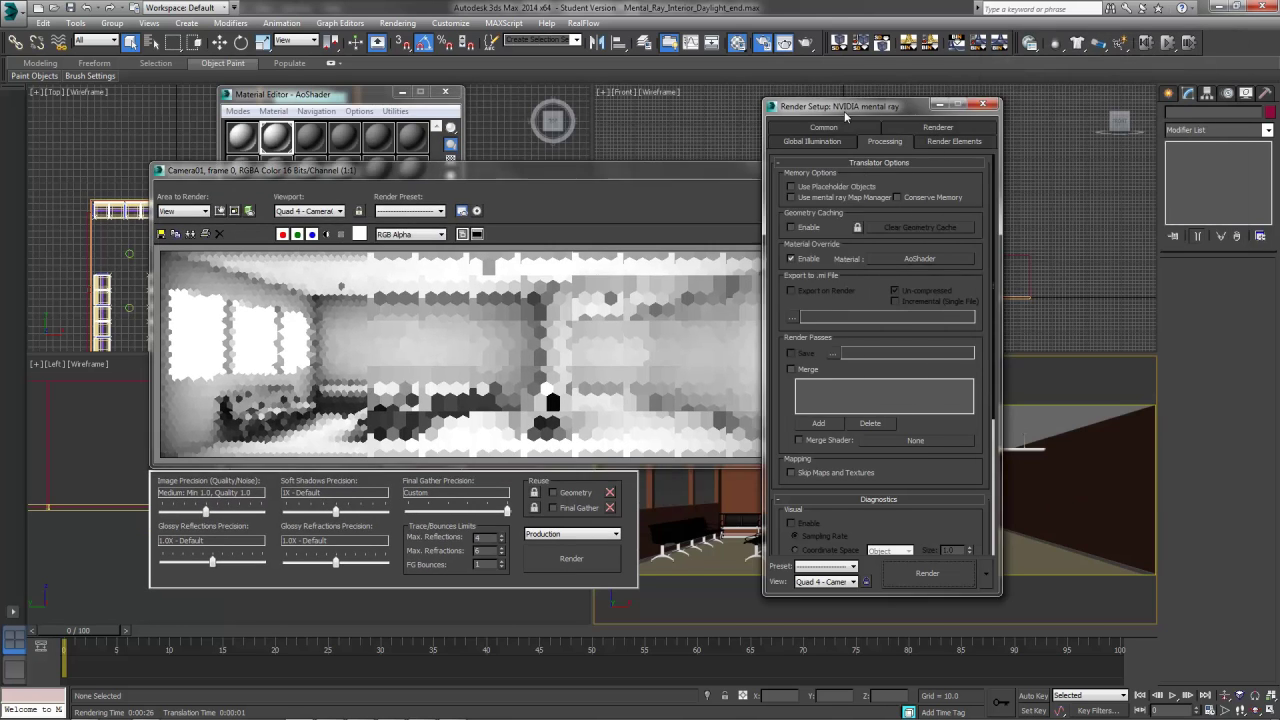
{"action": "left_click", "coordinate": [812, 141]}
{"action": "left_click", "coordinate": [792, 200]}
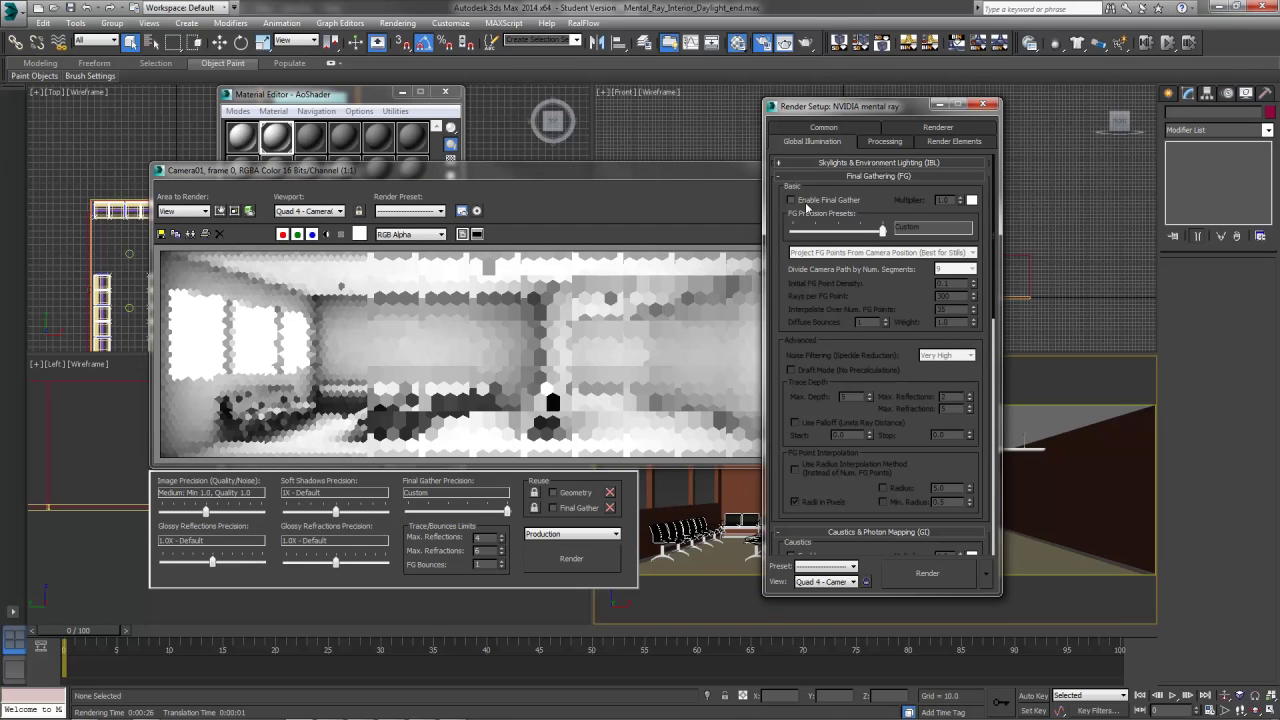
{"action": "left_click", "coordinate": [947, 583]}
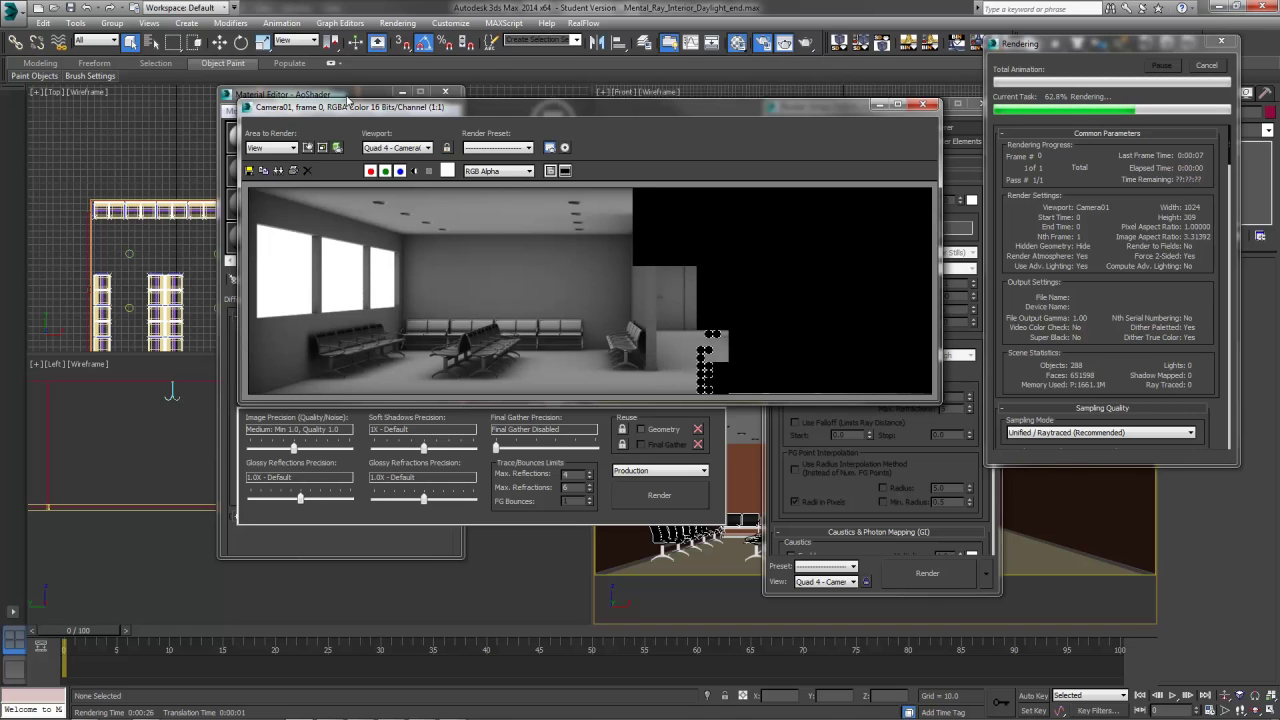
Set the AoShader occlusion map's Max distance to 100 and test-render the Camera01 view, stopping the render partway
{"action": "left_click_drag", "start_coordinate": [348, 106], "coordinate": [615, 109]}
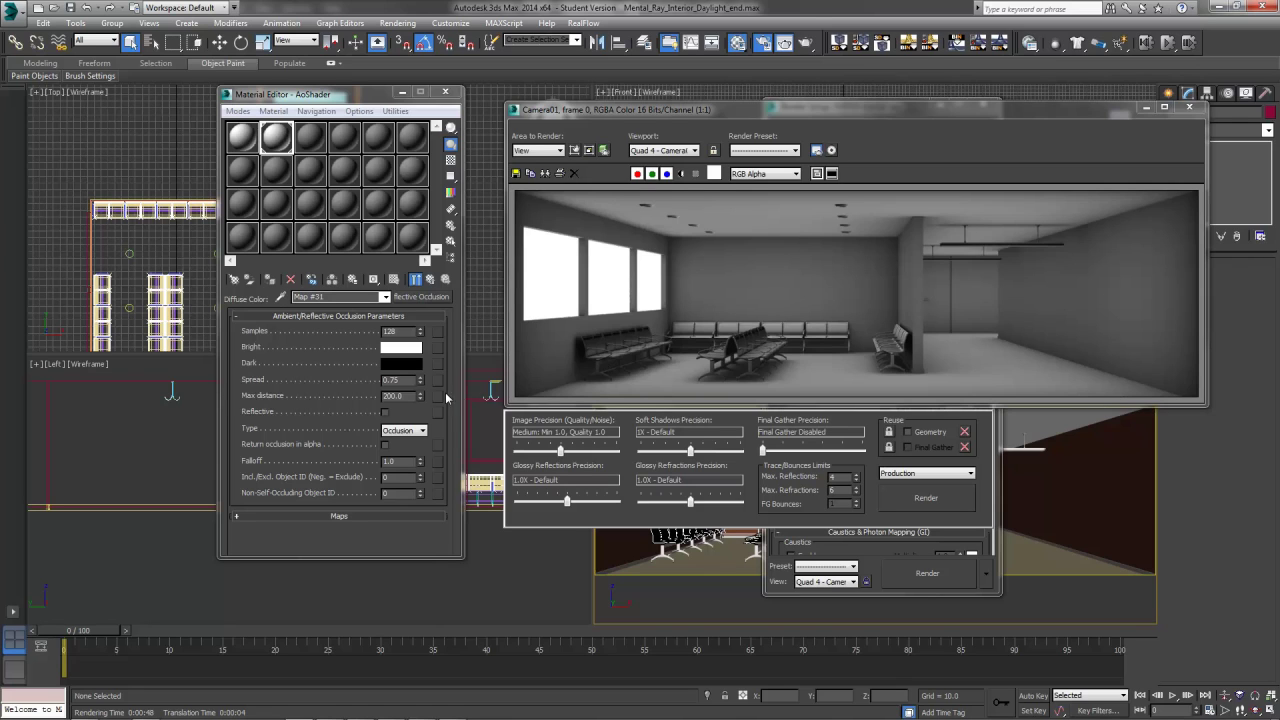
{"action": "double_click", "coordinate": [400, 396]}
{"action": "type", "text": "1"}
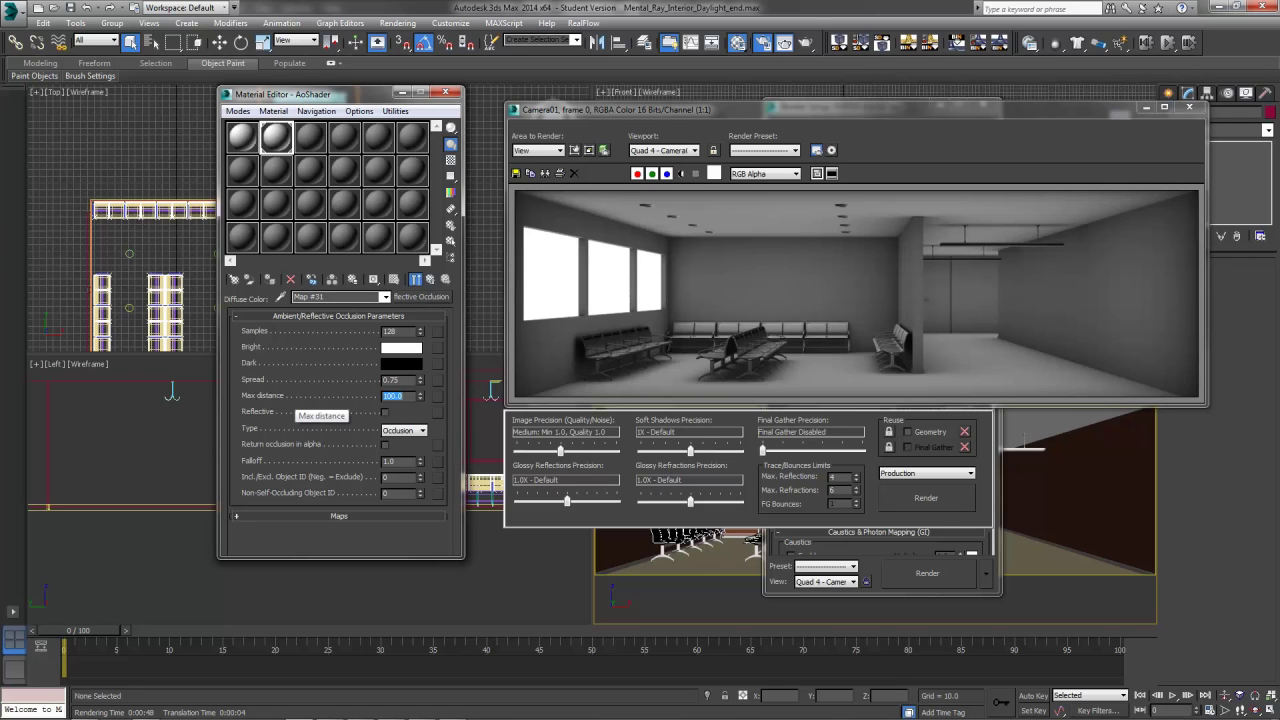
{"action": "left_click", "coordinate": [926, 497]}
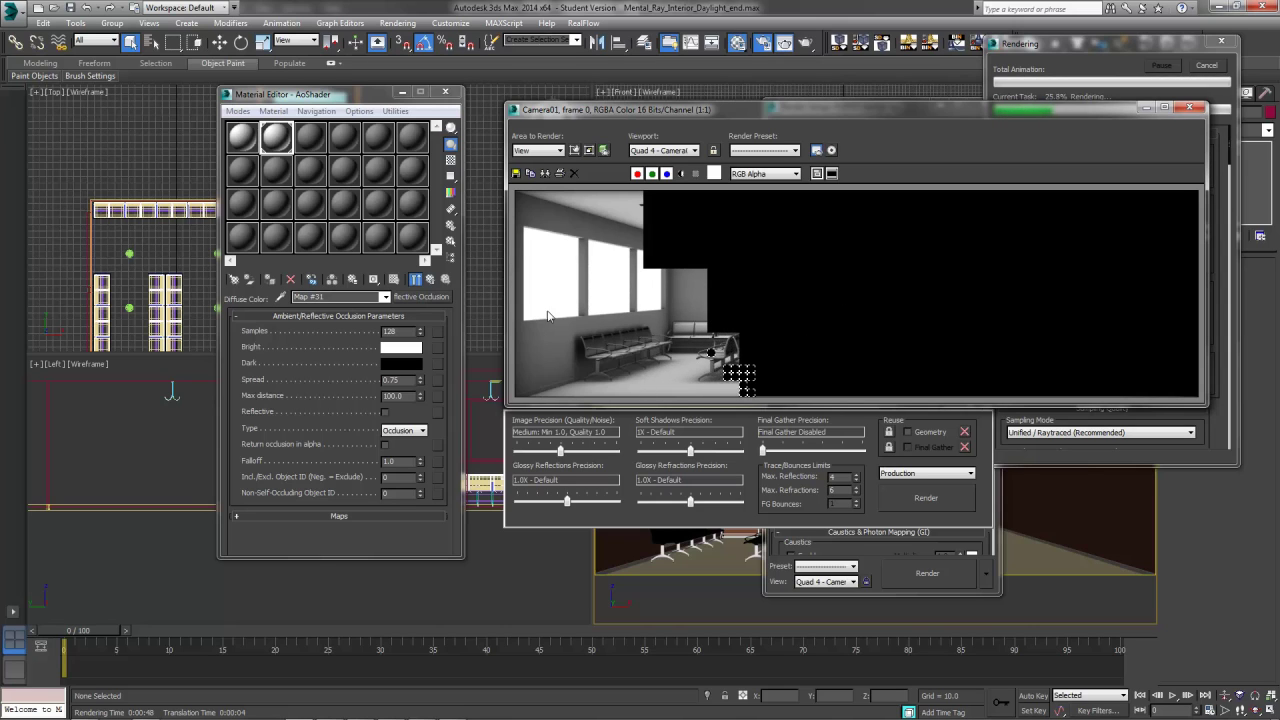
{"action": "left_click", "coordinate": [1100, 60]}
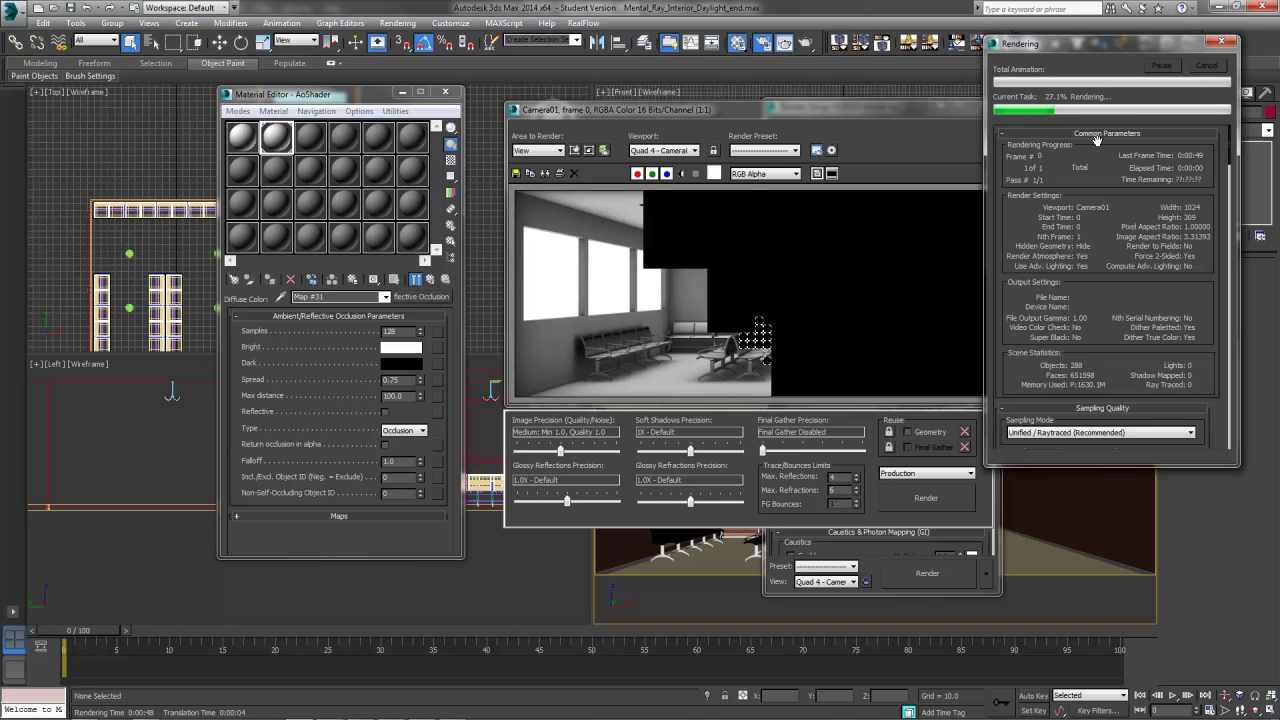
{"action": "left_click", "coordinate": [1207, 65]}
{"action": "left_click", "coordinate": [972, 109]}
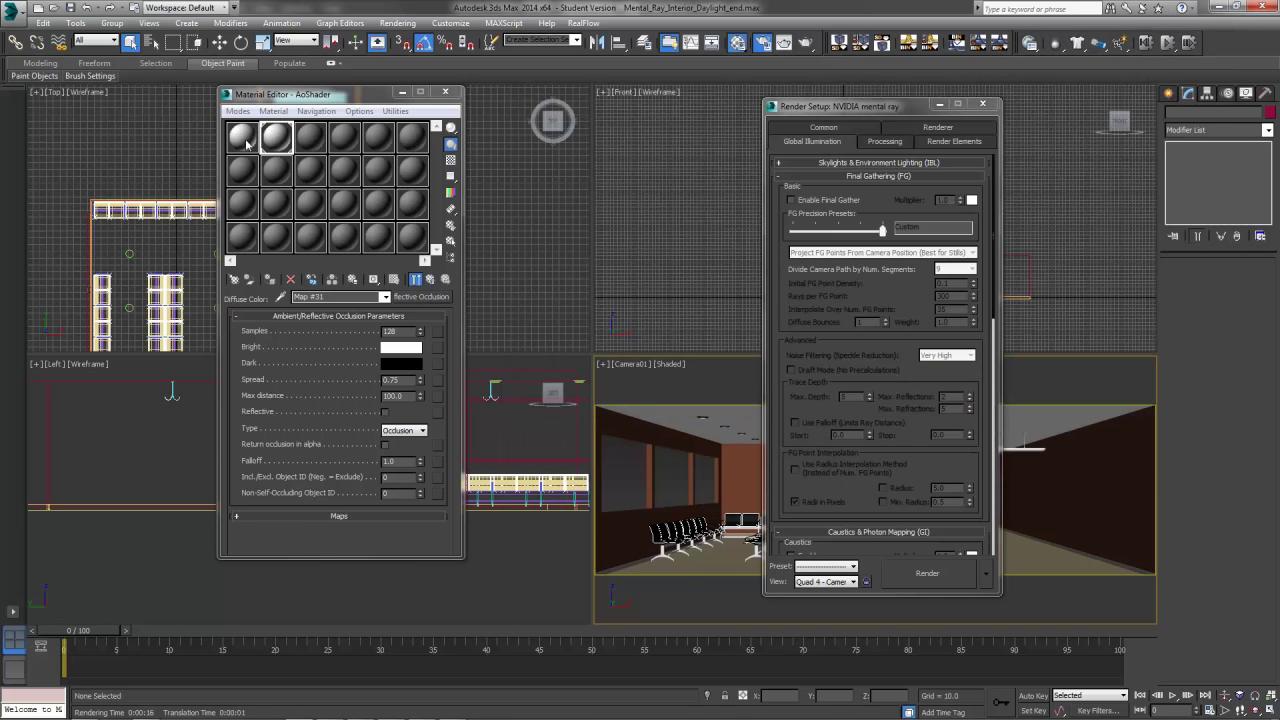
Name the unused 03 - Default material AOPass and view its enlarged sample sphere
{"action": "left_click", "coordinate": [245, 142]}
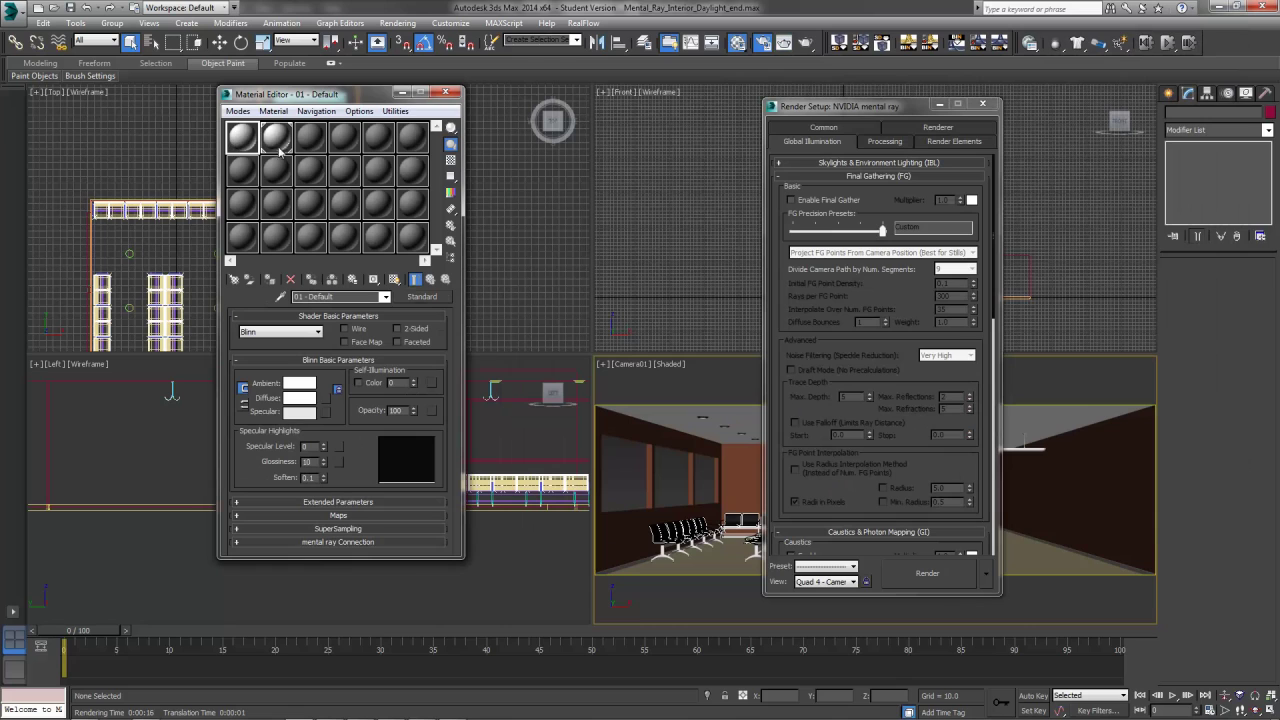
{"action": "left_click", "coordinate": [277, 142]}
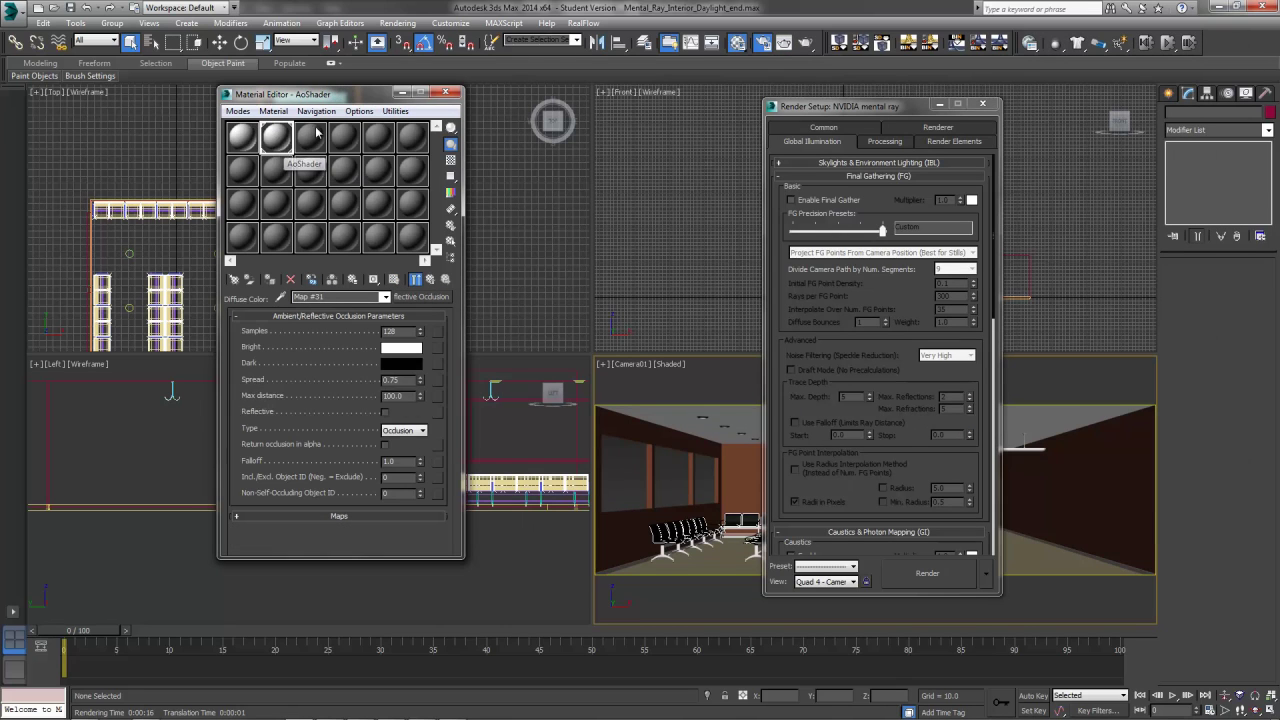
{"action": "left_click", "coordinate": [314, 135]}
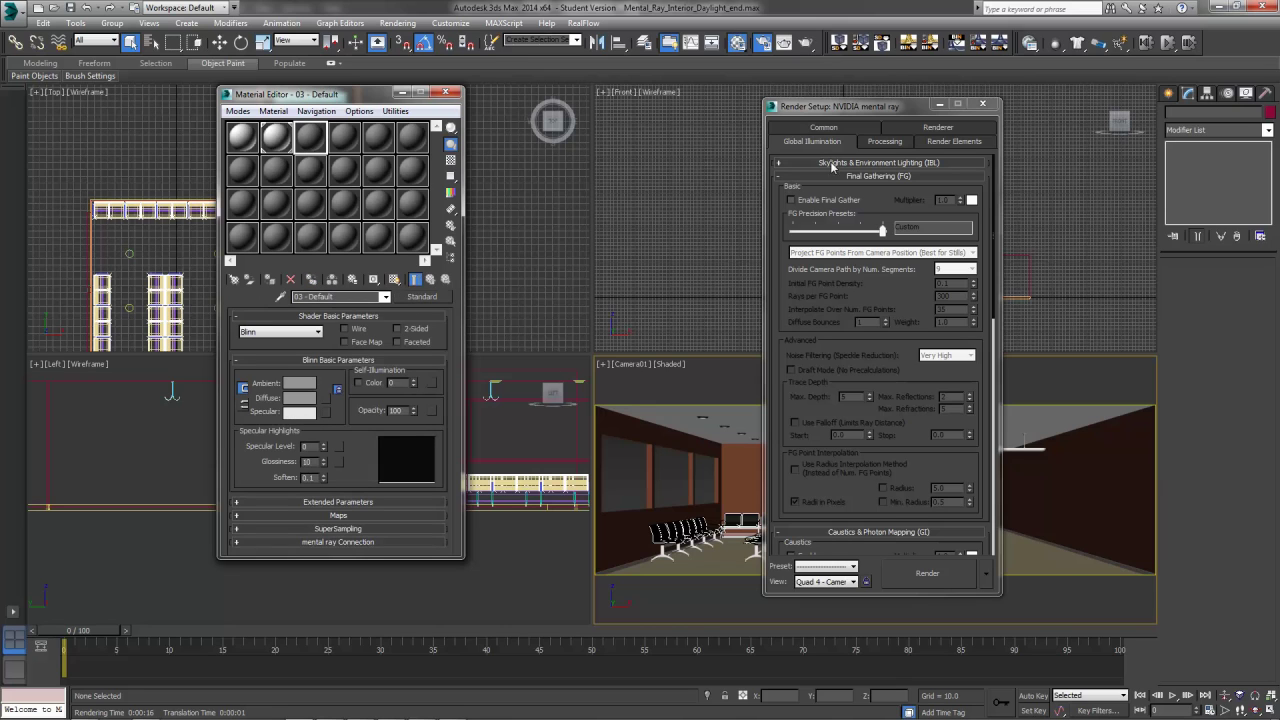
{"action": "left_click", "coordinate": [885, 141]}
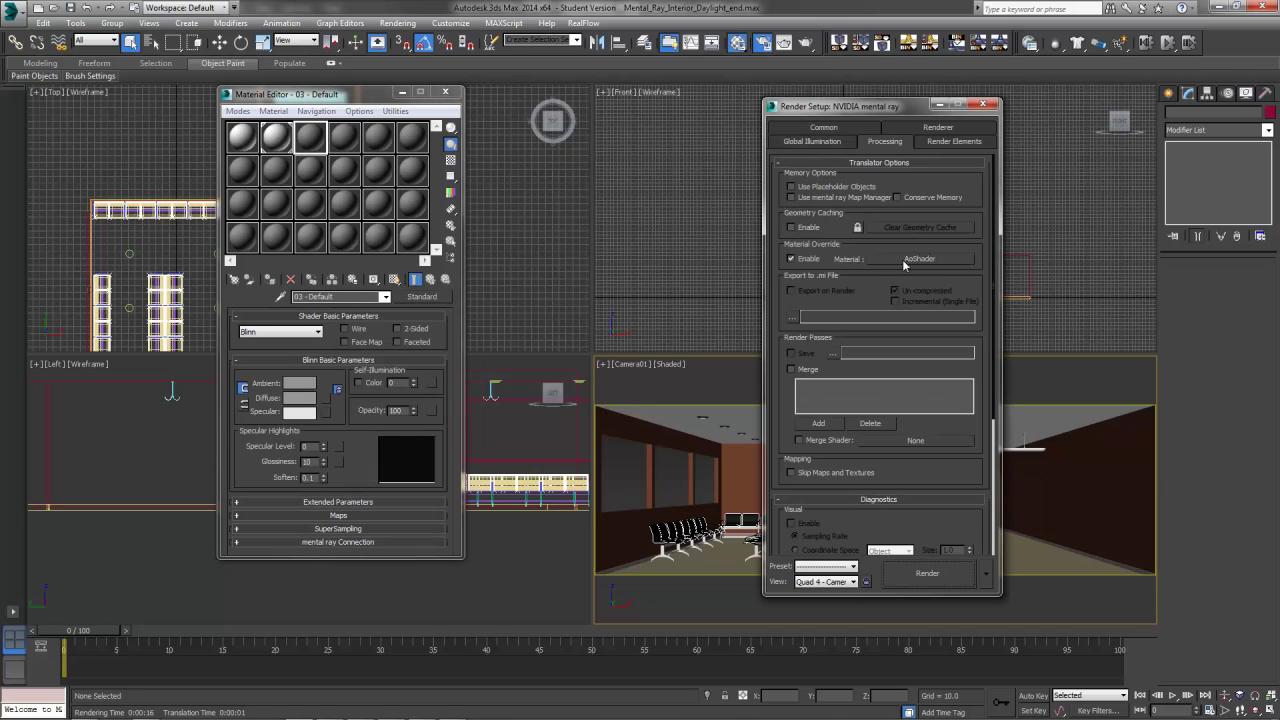
{"action": "left_click", "coordinate": [311, 135]}
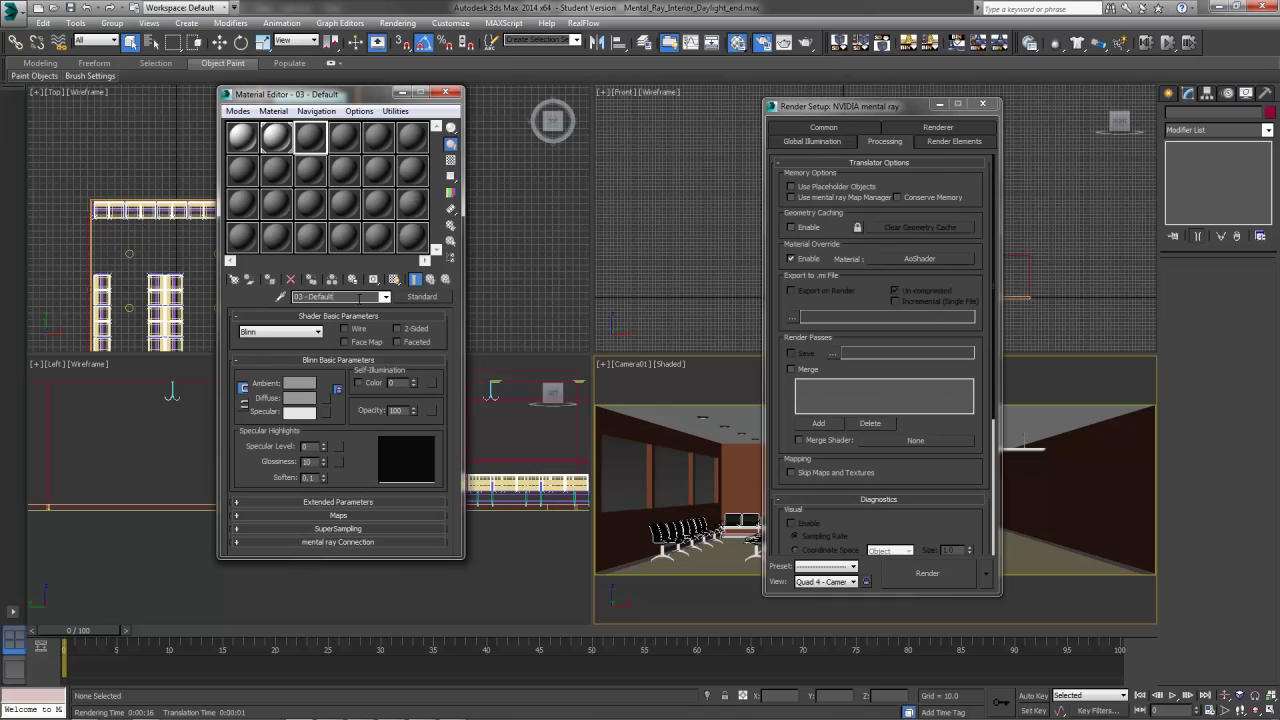
{"action": "left_click", "coordinate": [358, 297]}
{"action": "type", "text": "AOPass"}
{"action": "double_click", "coordinate": [305, 143]}
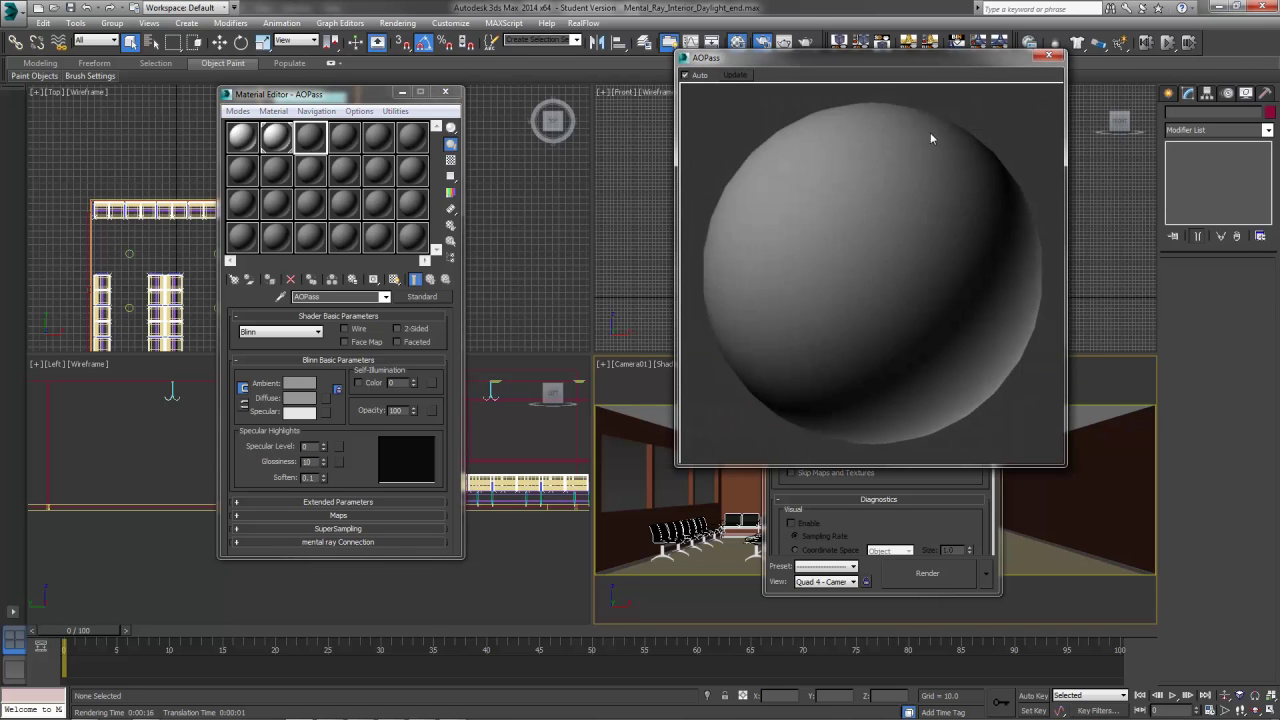
{"action": "left_click", "coordinate": [1049, 56]}
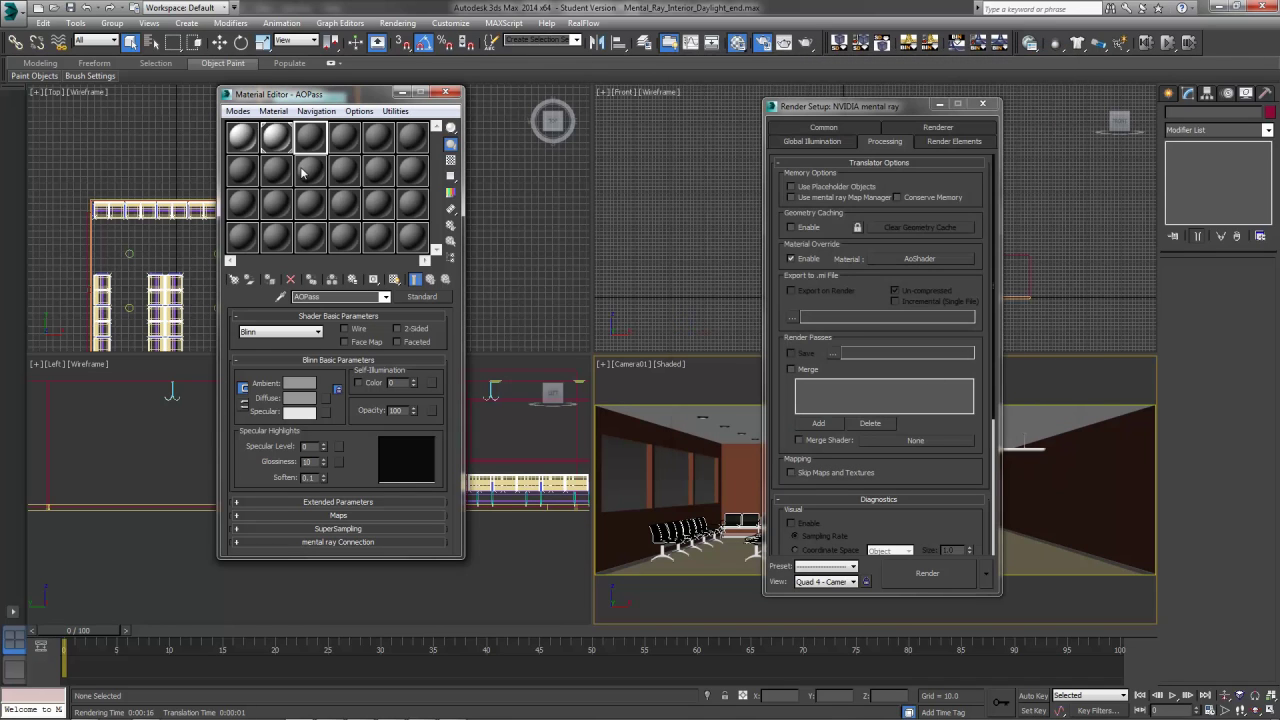
Change the AOPass material's type from Standard to mental ray and check its enlarged preview
{"action": "left_click", "coordinate": [424, 298]}
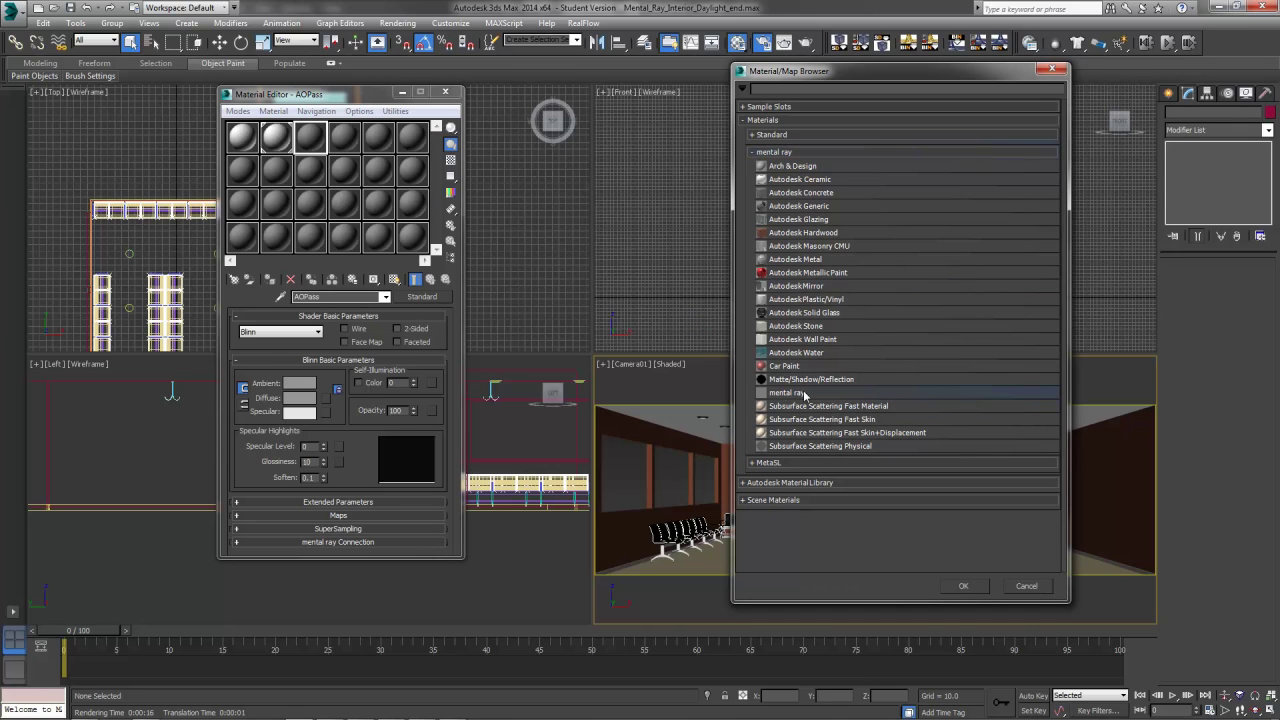
{"action": "left_click", "coordinate": [788, 393]}
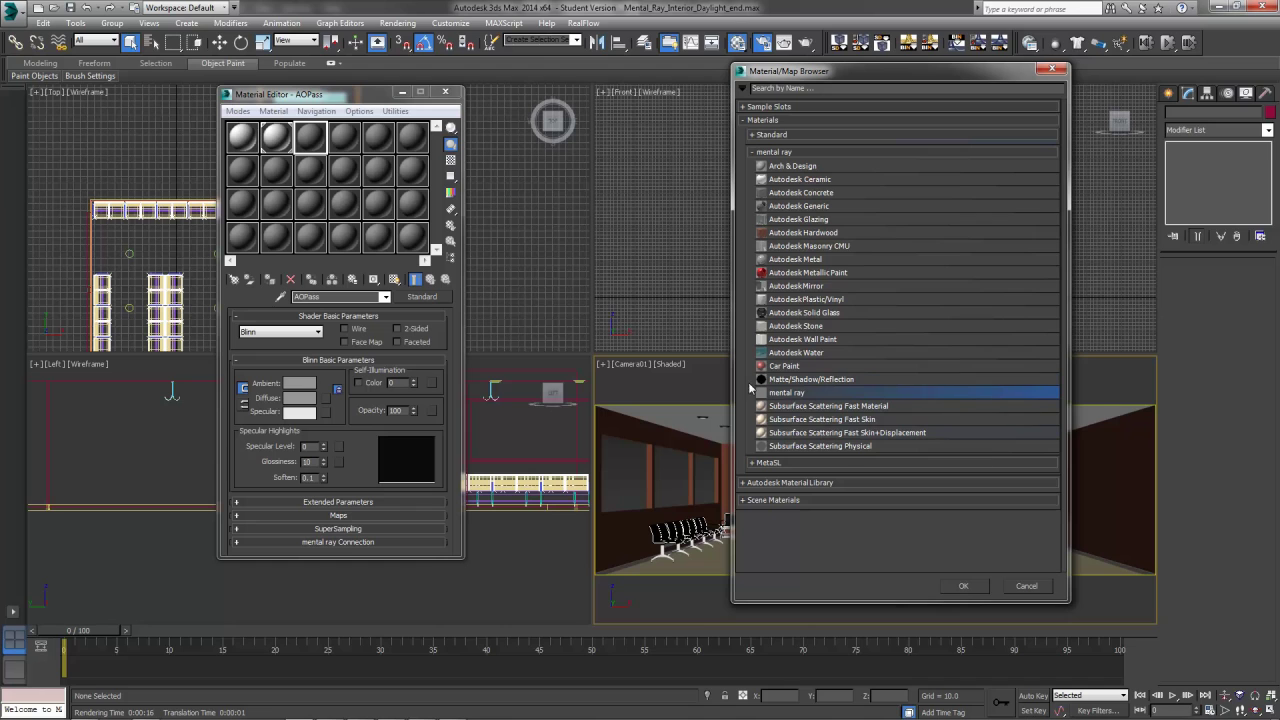
{"action": "left_click", "coordinate": [942, 588]}
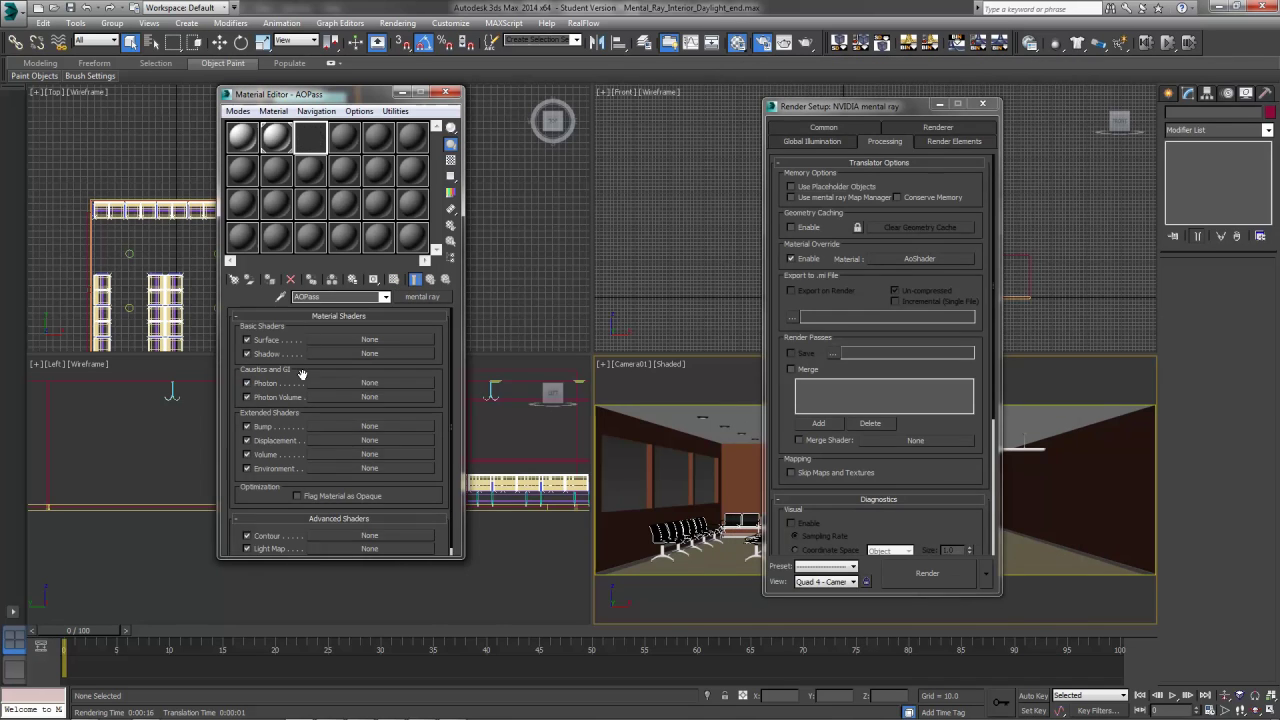
{"action": "double_click", "coordinate": [312, 137]}
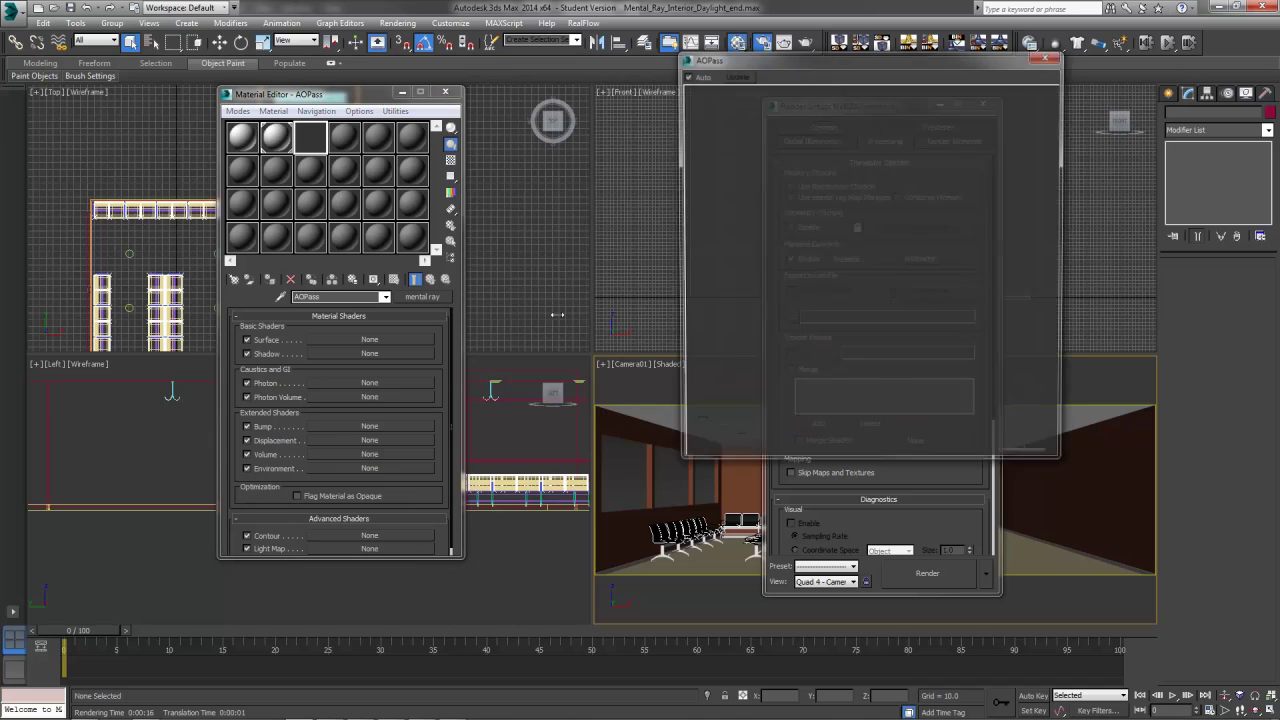
{"action": "left_click", "coordinate": [450, 164]}
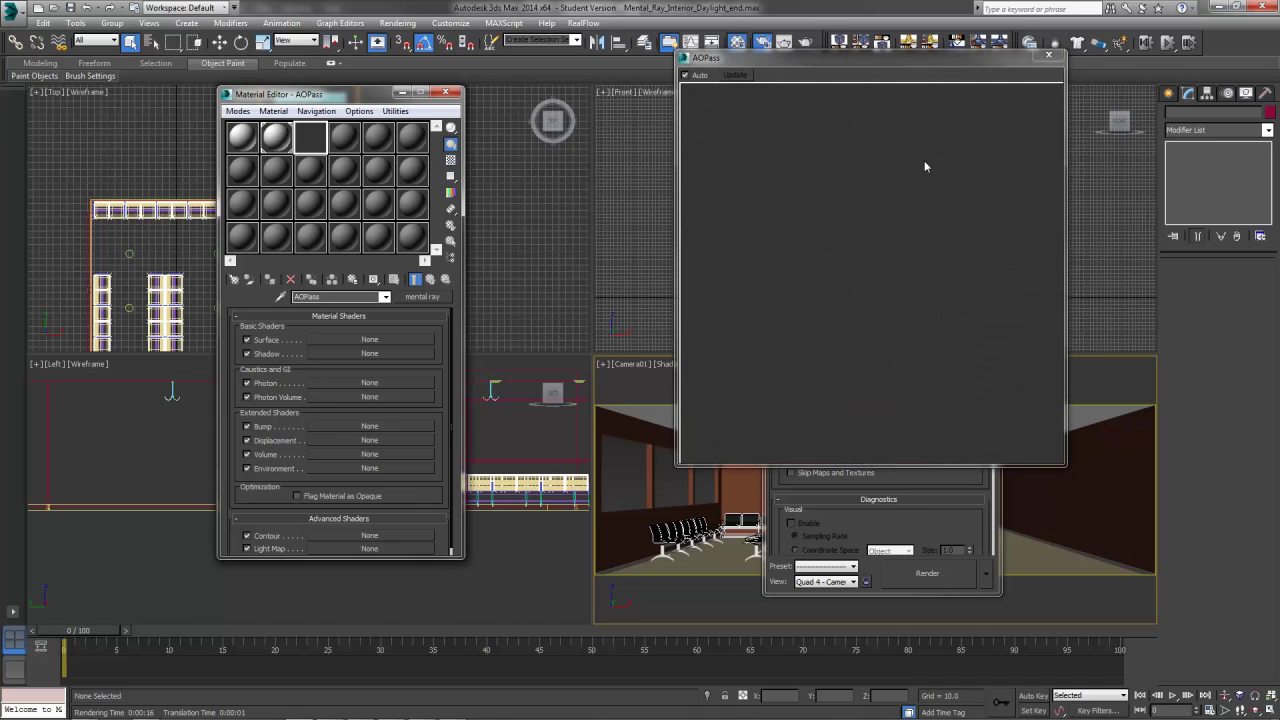
{"action": "left_click", "coordinate": [1048, 55]}
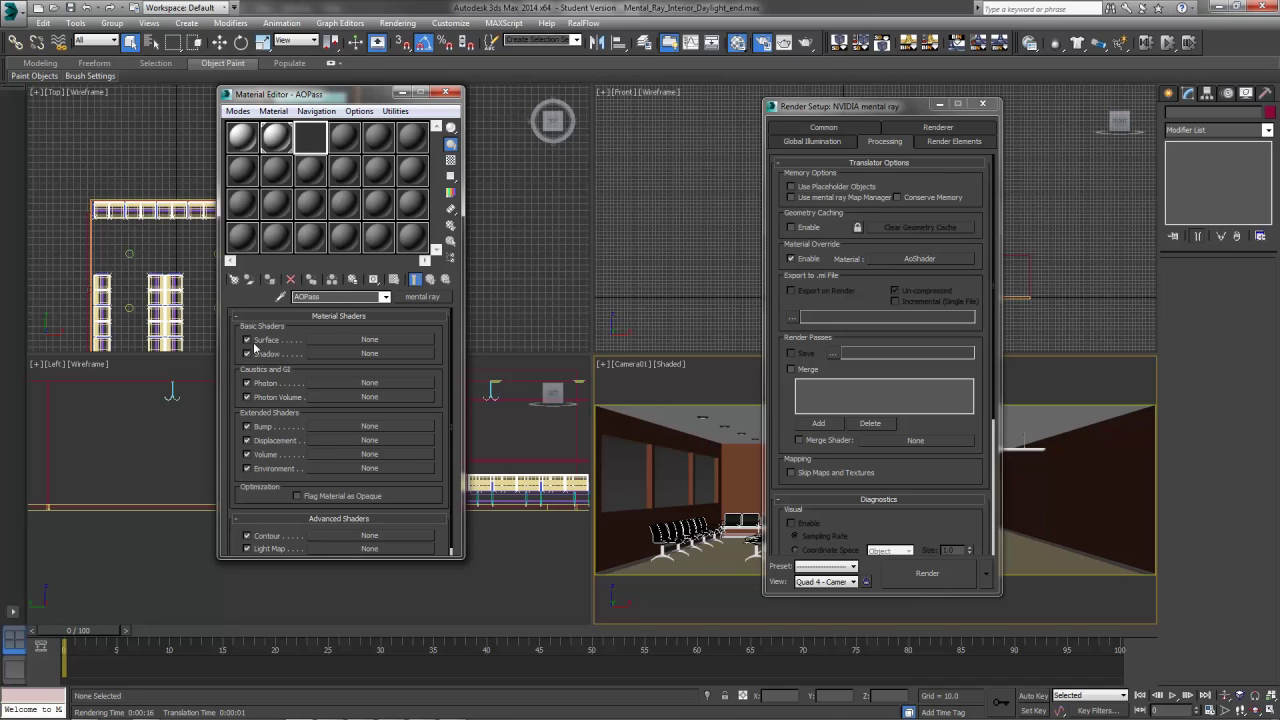
Assign an Ambient/Reflective Occlusion map to the AOPass material's Surface shader
{"action": "left_click", "coordinate": [372, 340]}
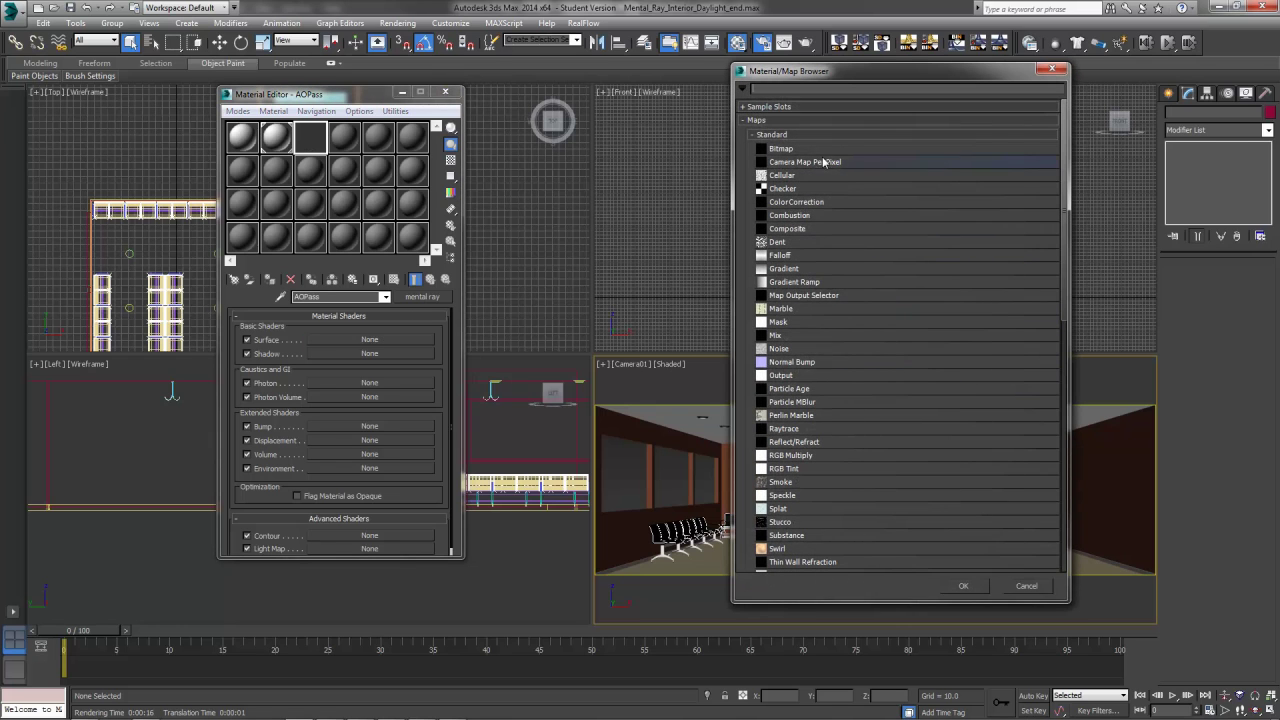
{"action": "scroll", "coordinate": [850, 504], "scroll_direction": "down", "scroll_amount": 6}
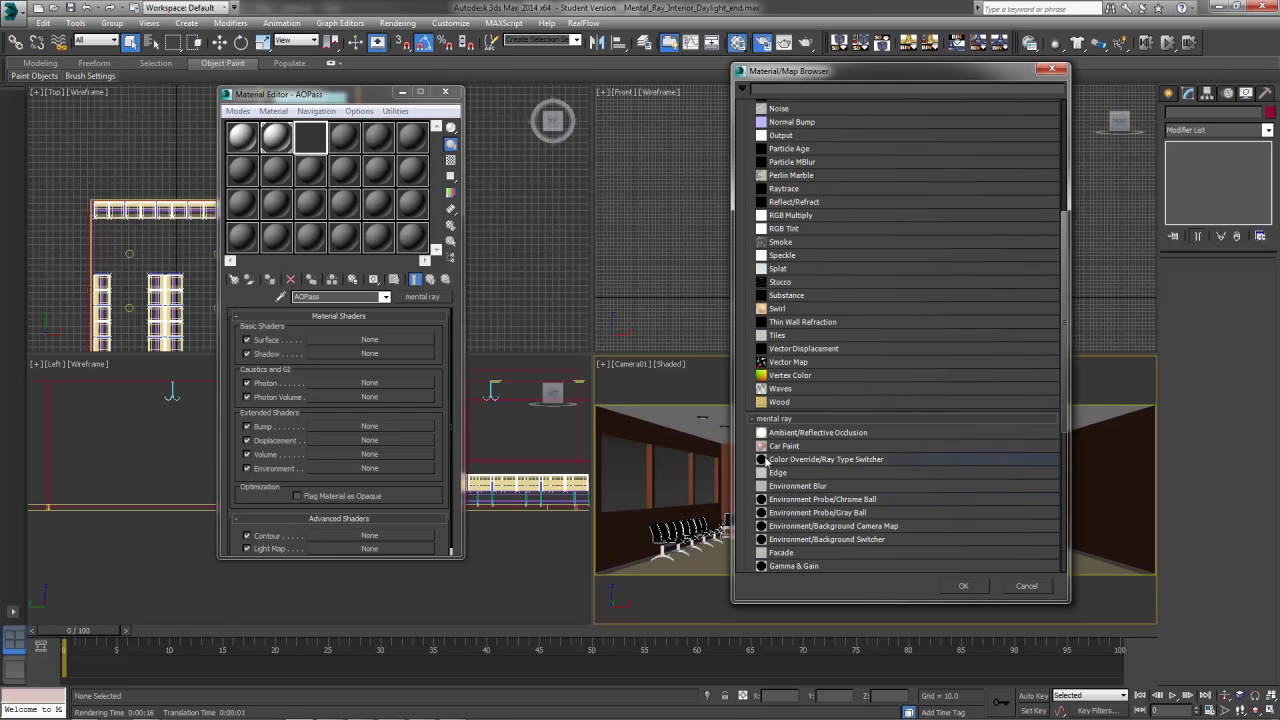
{"action": "double_click", "coordinate": [813, 434]}
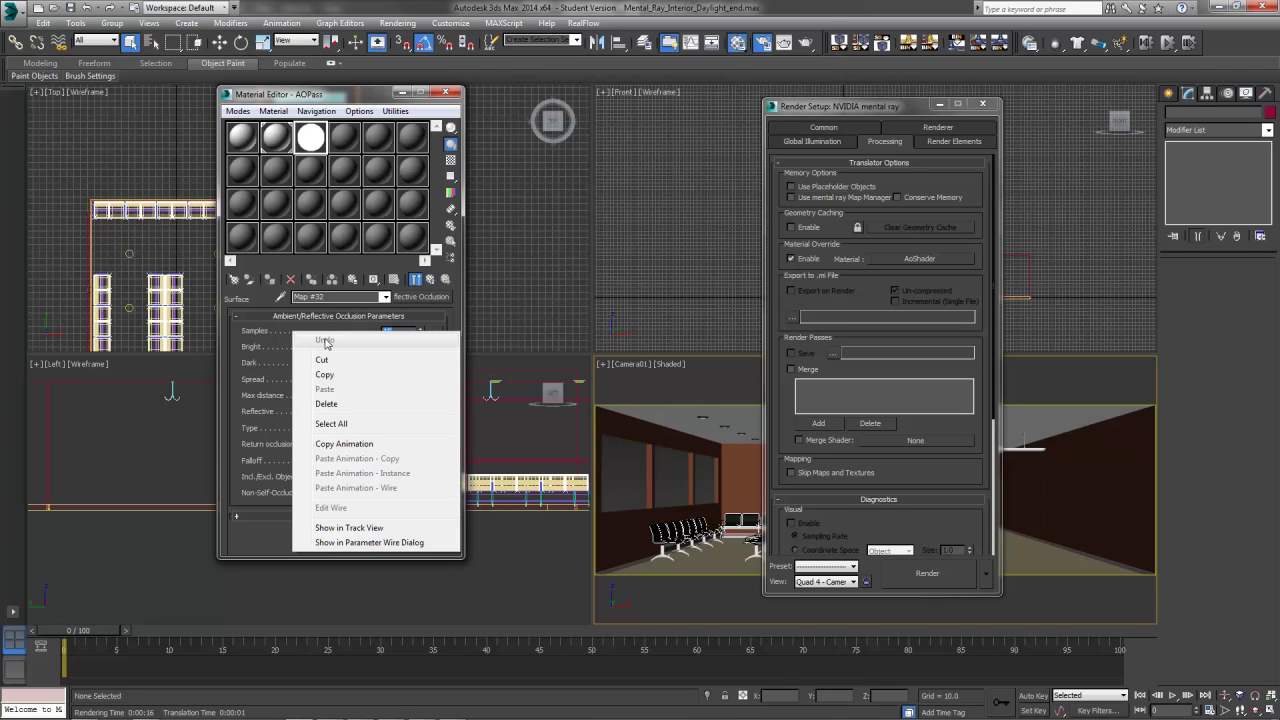
Set the AOPass occlusion map's Samples to 128 and its Max distance to 200
{"action": "right_click", "coordinate": [390, 331]}
{"action": "left_click", "coordinate": [340, 334]}
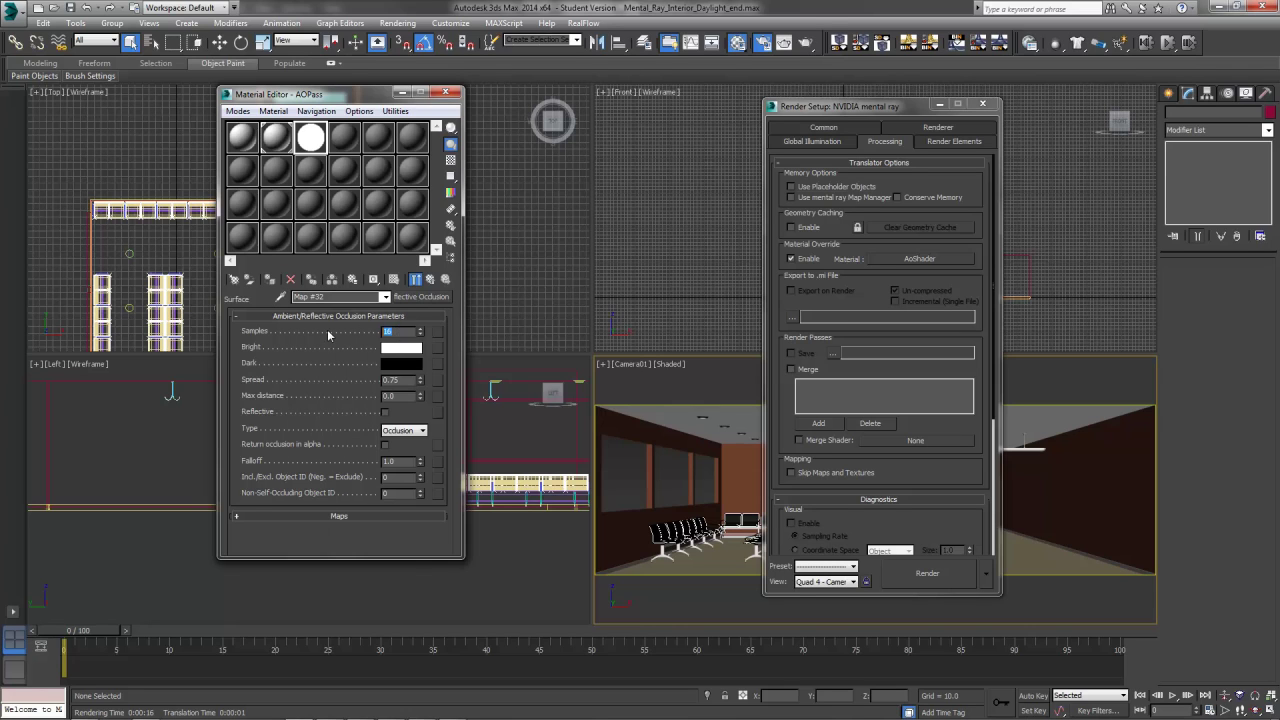
{"action": "type", "text": "128"}
{"action": "key", "text": "Tab"}
{"action": "key", "text": "Tab"}
{"action": "type", "text": "2"}
{"action": "key", "text": "Return"}
{"action": "type", "text": "00"}
{"action": "key", "text": "Return"}
Replace the Material Override's AoShader with the AOPass material as an instance
{"action": "left_click", "coordinate": [308, 139]}
{"action": "left_click_drag", "start_coordinate": [894, 261], "coordinate": [308, 139]}
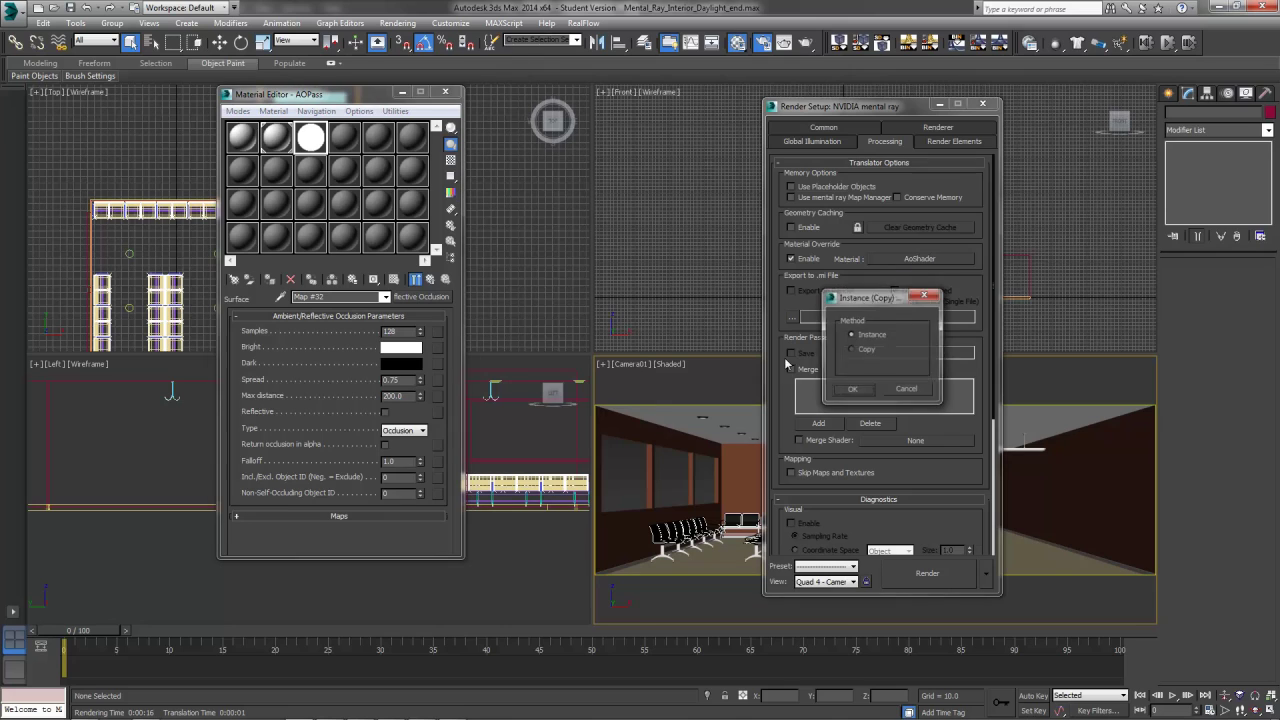
{"action": "left_click", "coordinate": [852, 390]}
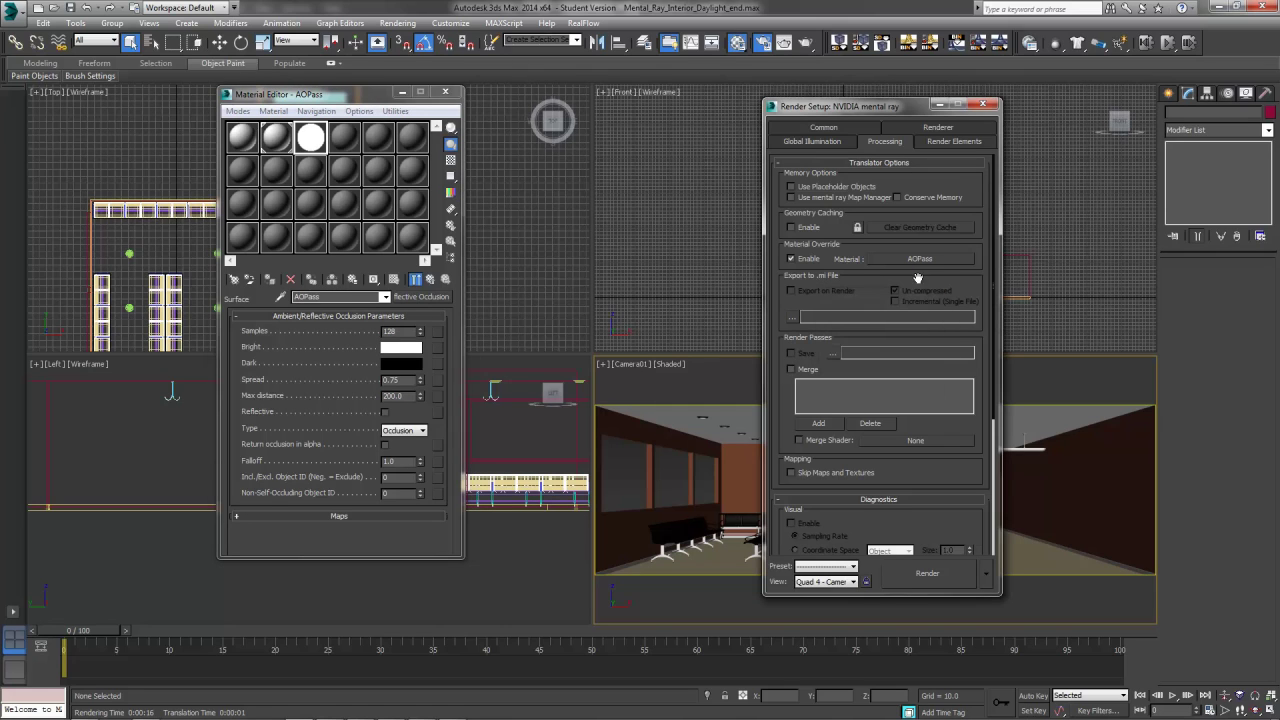
Test-render the Camera01 view with the AOPass override, stop the render partway and close the rendered frame
{"action": "left_click", "coordinate": [928, 575]}
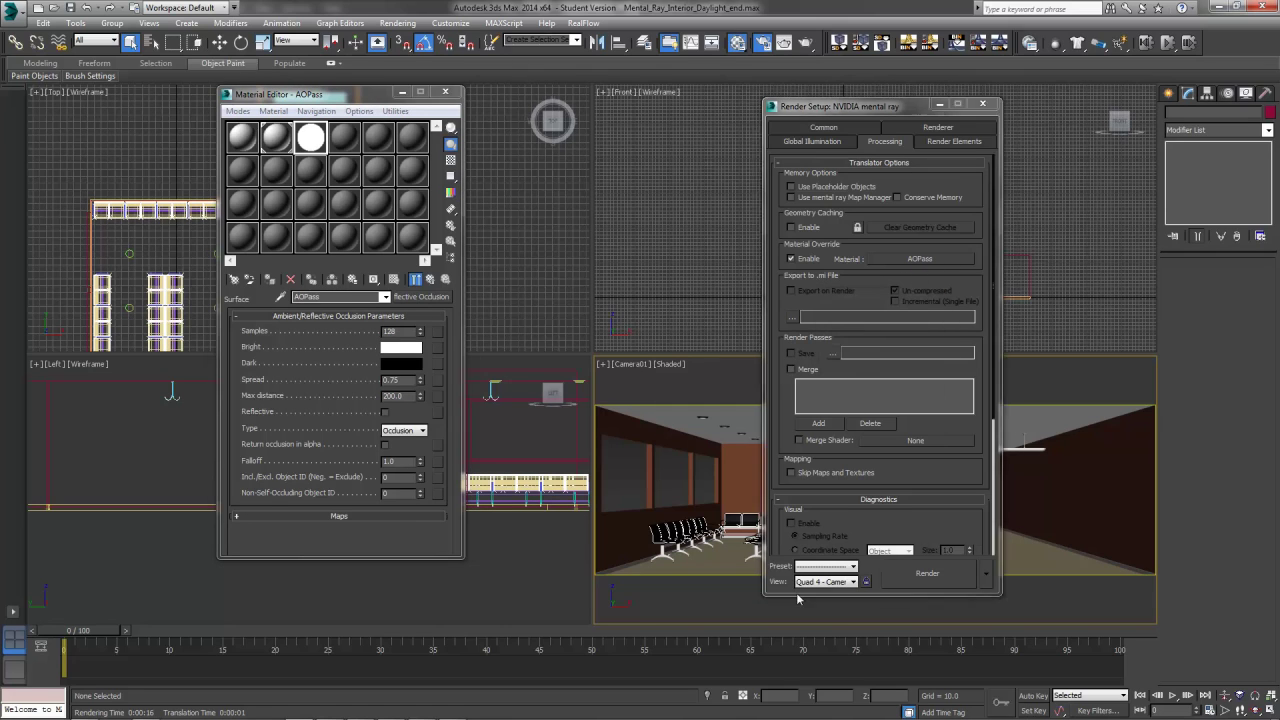
{"action": "left_click_drag", "start_coordinate": [760, 110], "coordinate": [449, 98]}
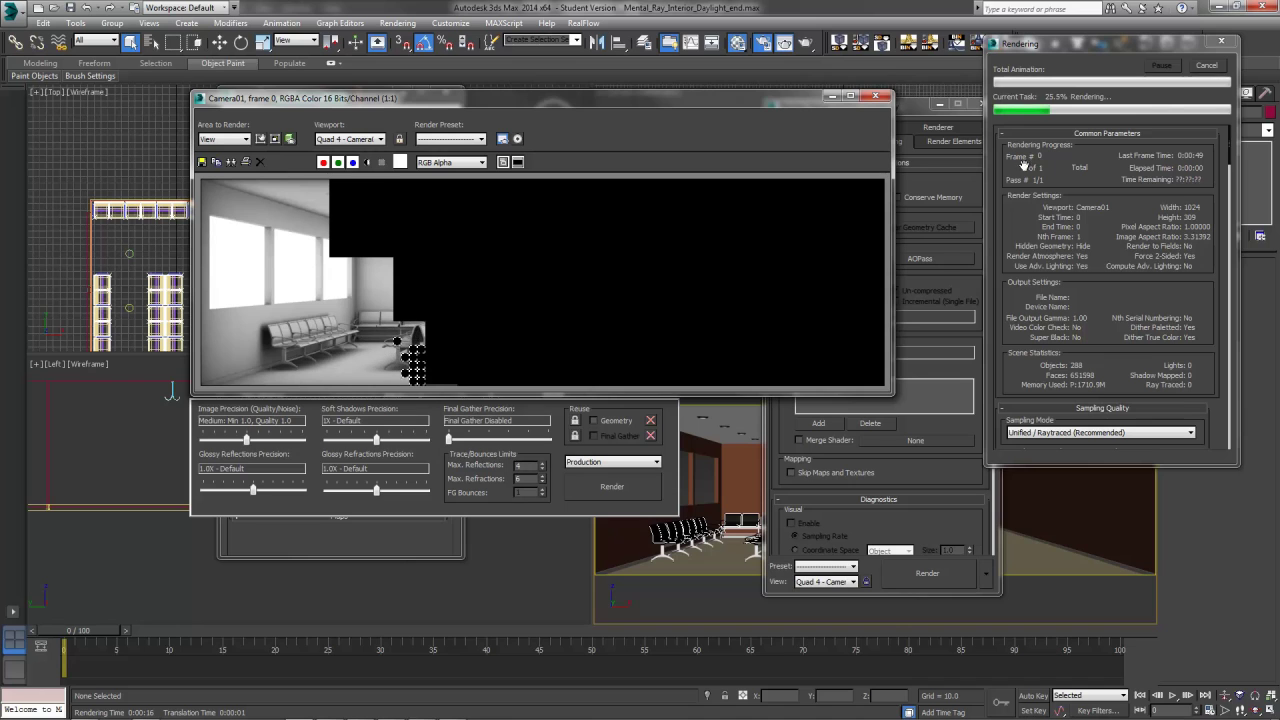
{"action": "left_click", "coordinate": [1208, 67]}
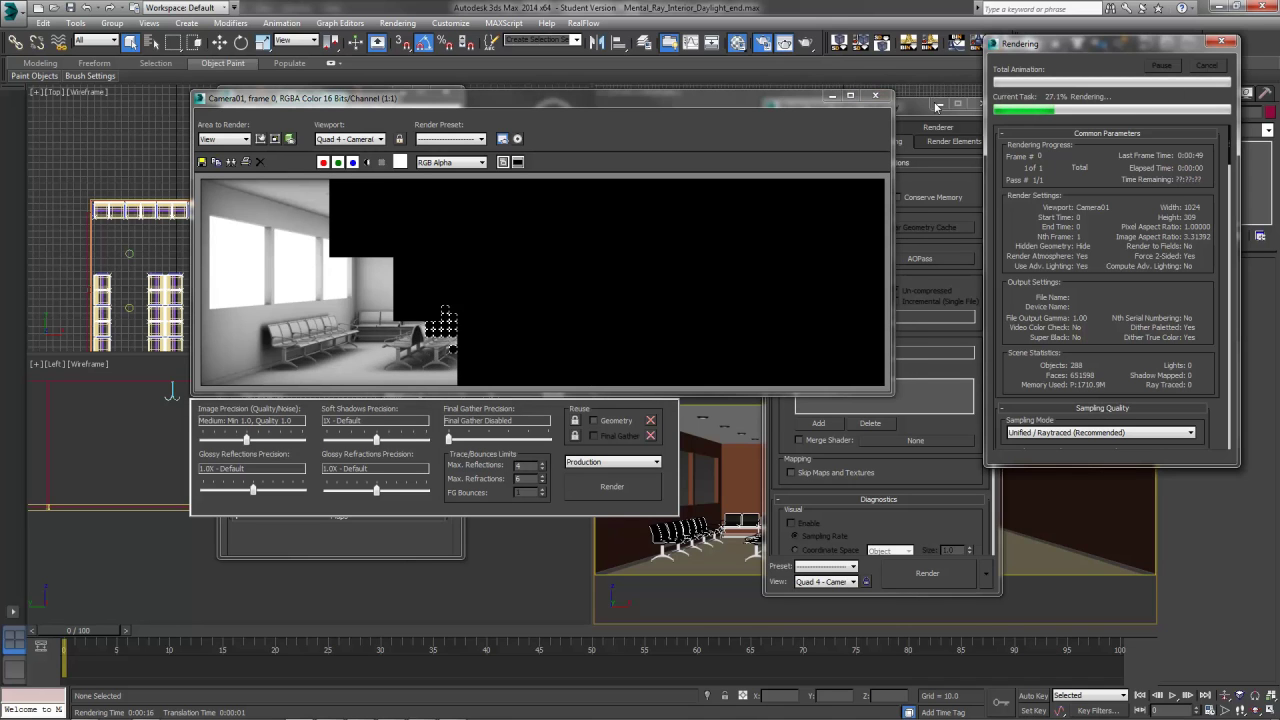
{"action": "left_click", "coordinate": [875, 95]}
Set the AOPass occlusion map's Max distance to 100 and render the Camera01 view completely
{"action": "double_click", "coordinate": [392, 396]}
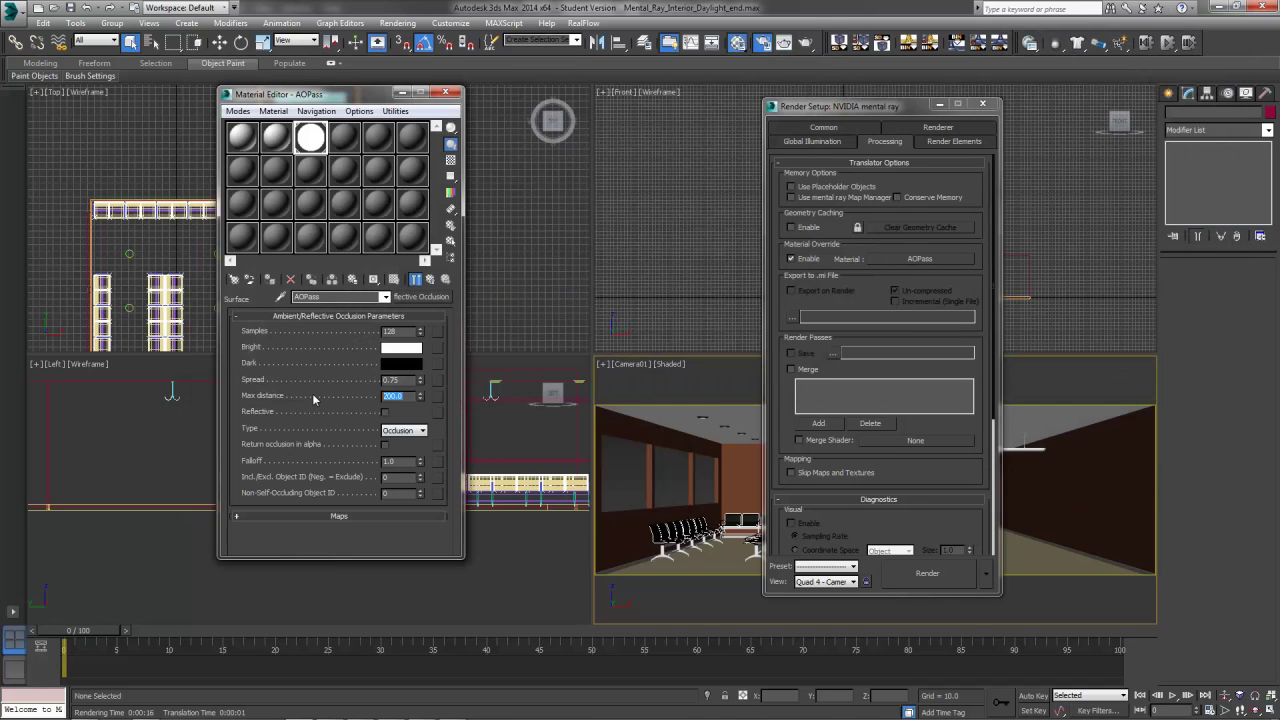
{"action": "type", "text": "100"}
{"action": "key", "text": "Return"}
{"action": "left_click", "coordinate": [933, 576]}
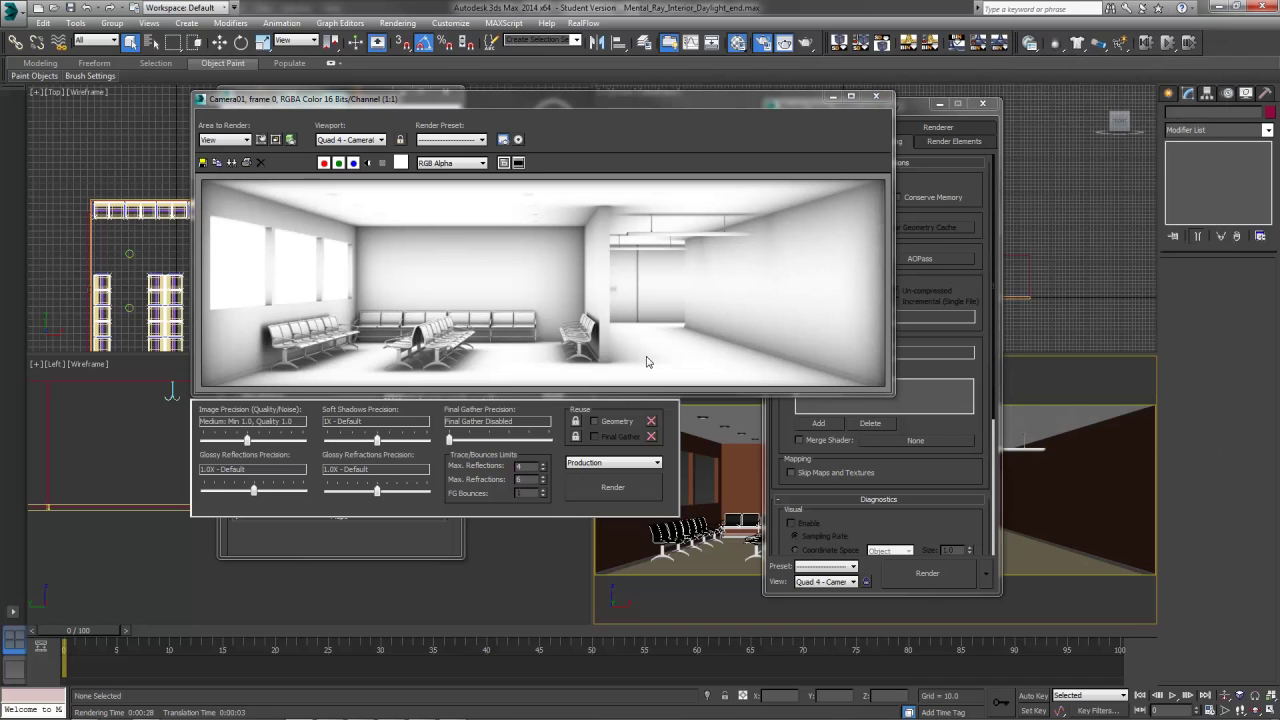
{"action": "left_click", "coordinate": [202, 162]}
{"action": "left_click", "coordinate": [451, 232]}
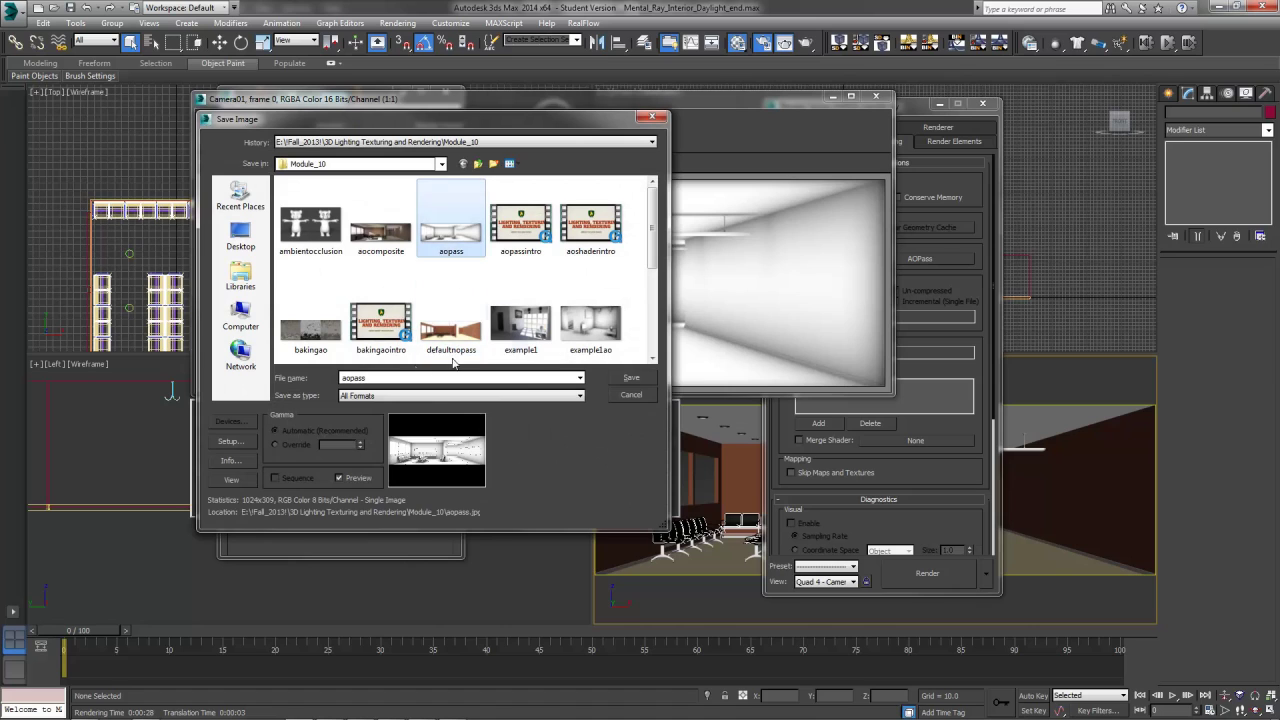
{"action": "double_click", "coordinate": [355, 377]}
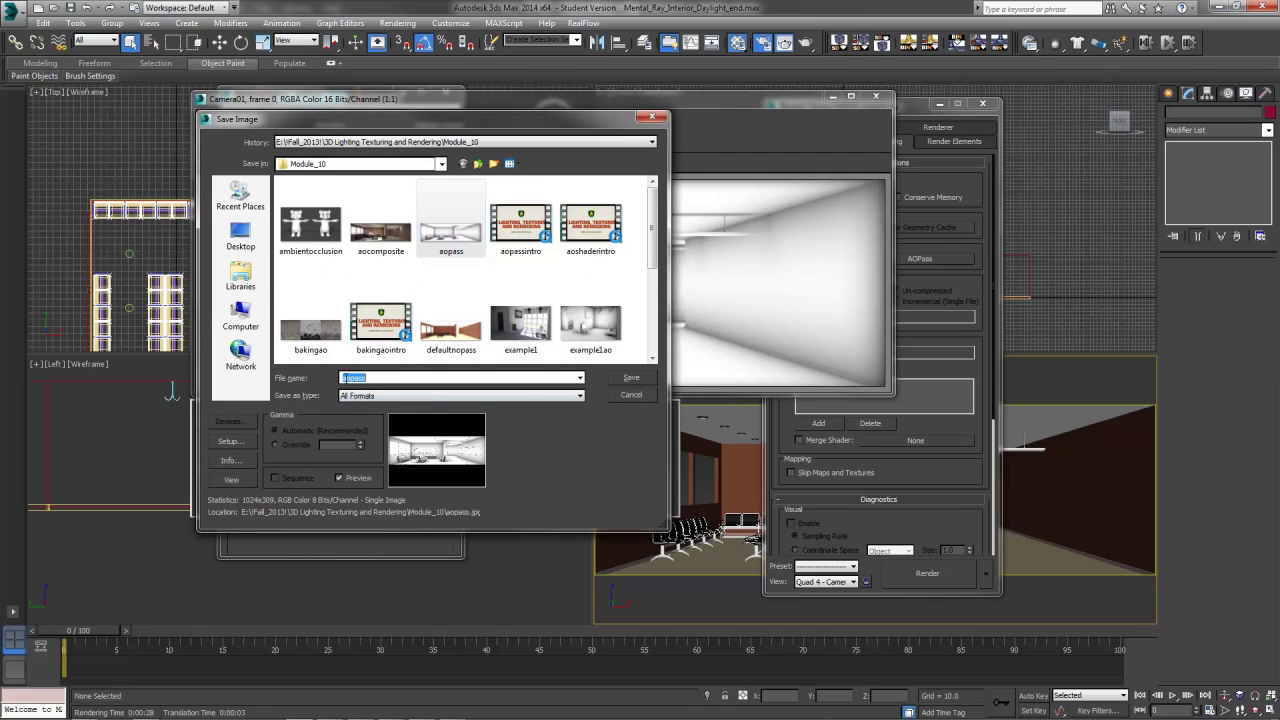
{"action": "left_click", "coordinate": [630, 396]}
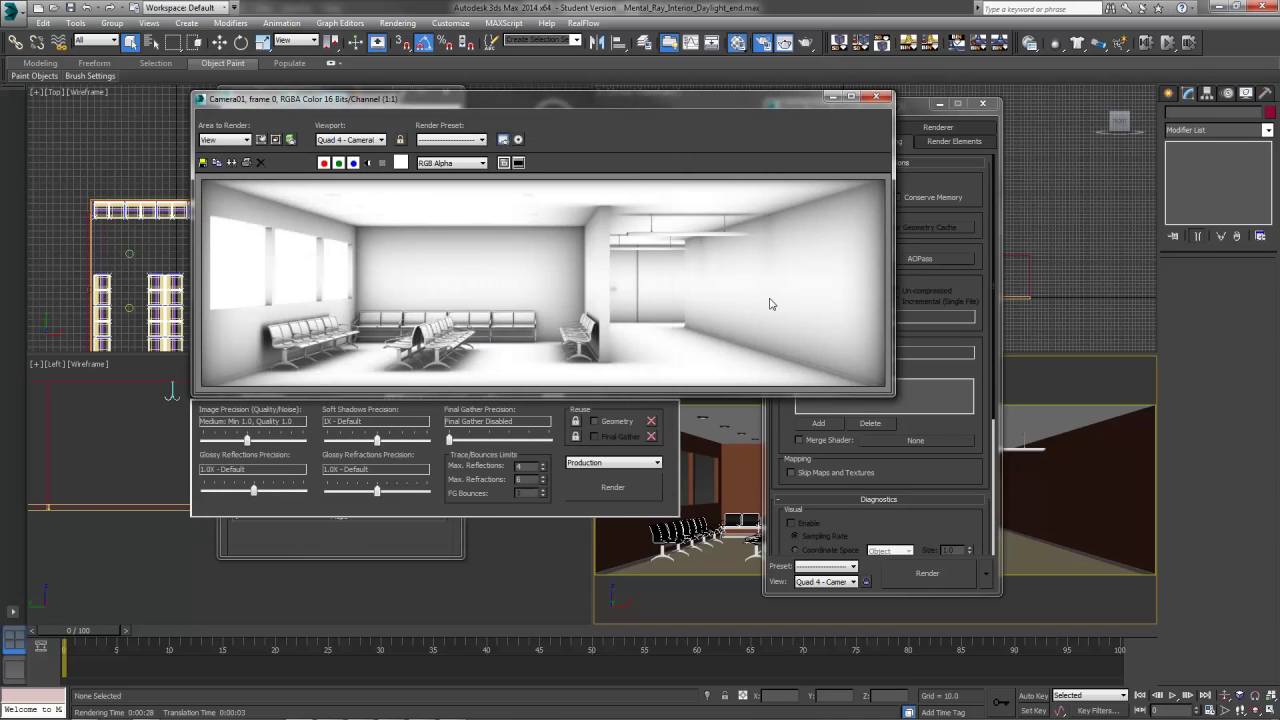
Close the rendered frame, switch to Photoshop and close overall_light.jpg without saving its changes
{"action": "left_click", "coordinate": [874, 98]}
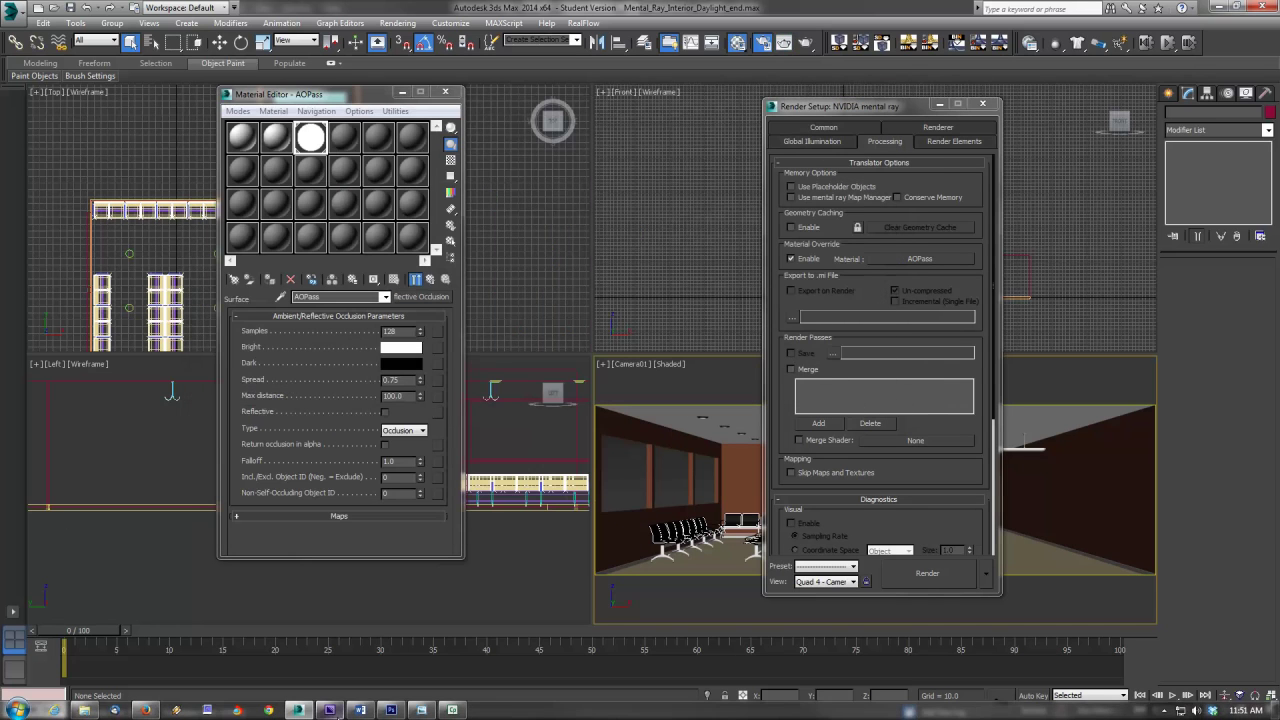
{"action": "left_click", "coordinate": [391, 710]}
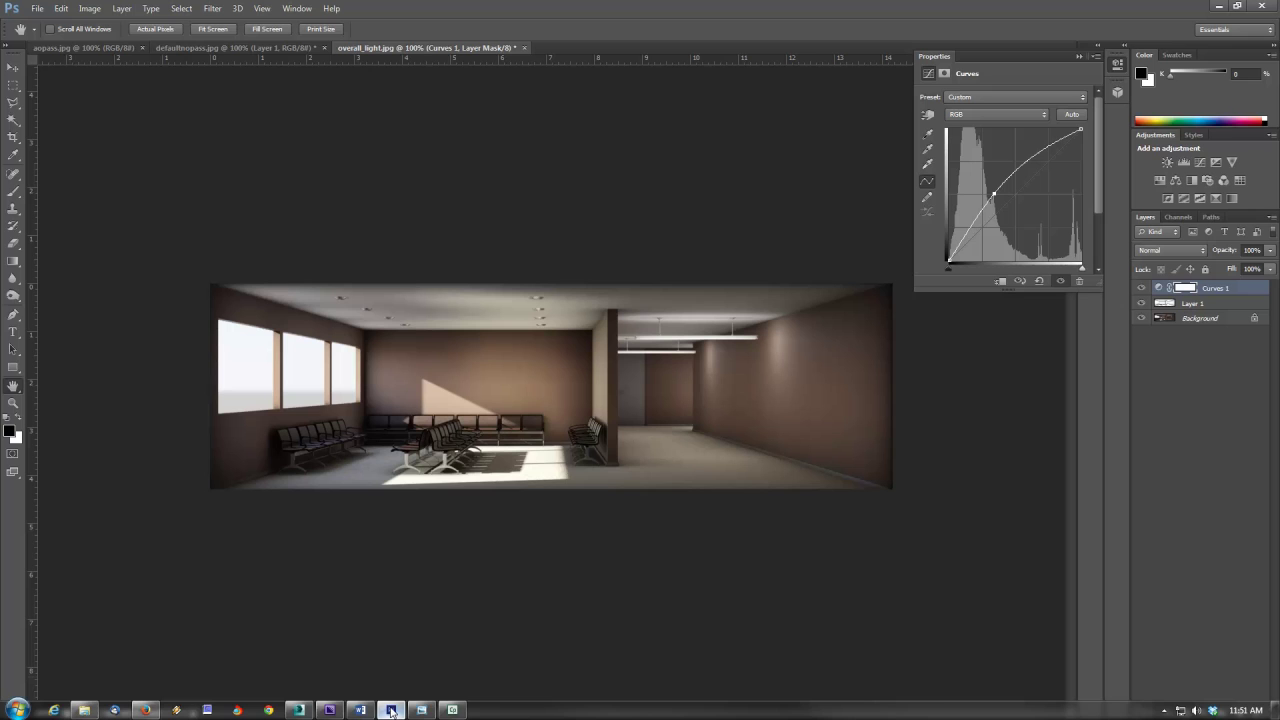
{"action": "left_click", "coordinate": [524, 48]}
{"action": "key", "text": "n"}
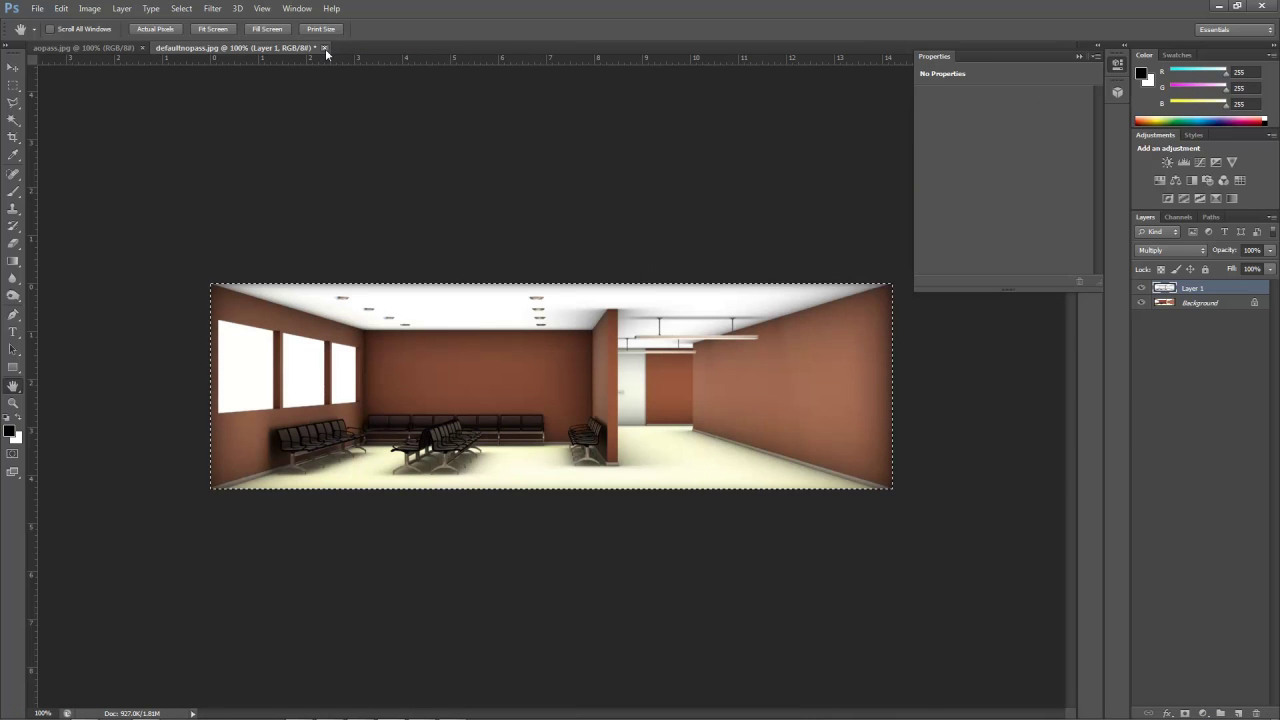
Delete Layer 1 from defaultnopass.jpg, leaving only the Background layer
{"action": "right_click", "coordinate": [1205, 292]}
{"action": "left_click", "coordinate": [1056, 266]}
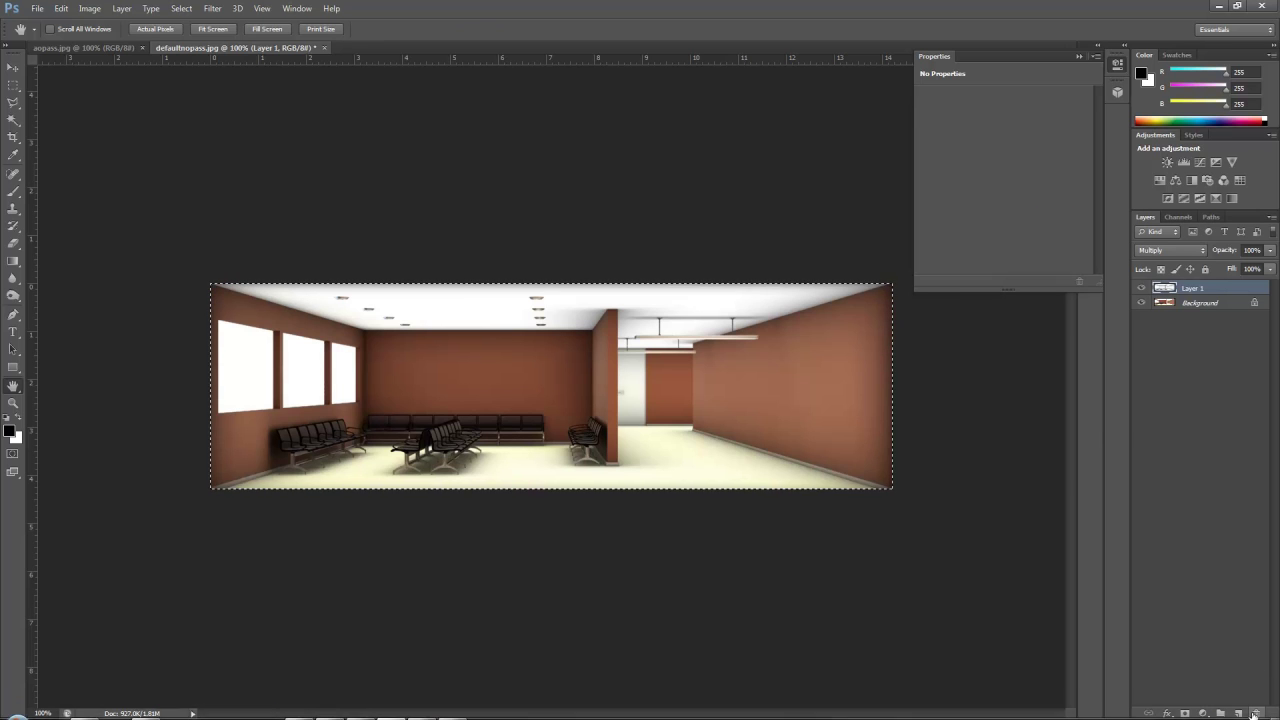
{"action": "left_click", "coordinate": [628, 272]}
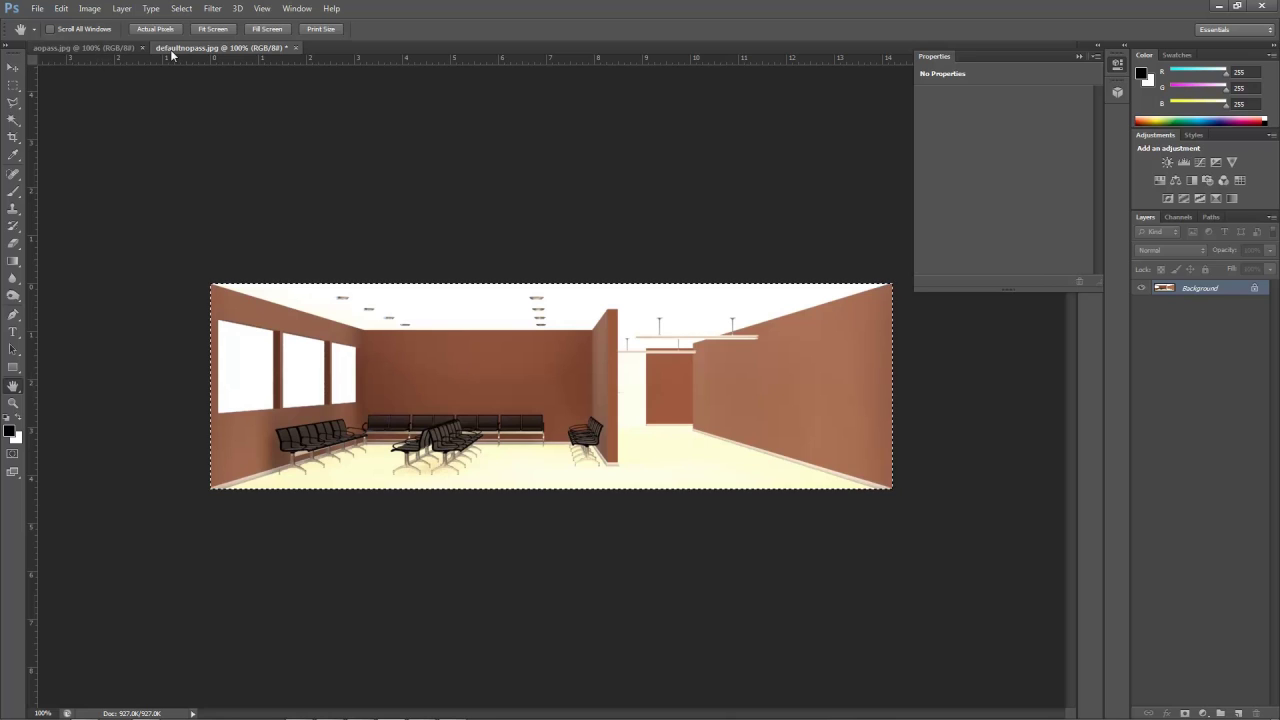
Compare the ambient occlusion render in aopass.jpg with the plain color render in defaultnopass.jpg
{"action": "left_click", "coordinate": [90, 48]}
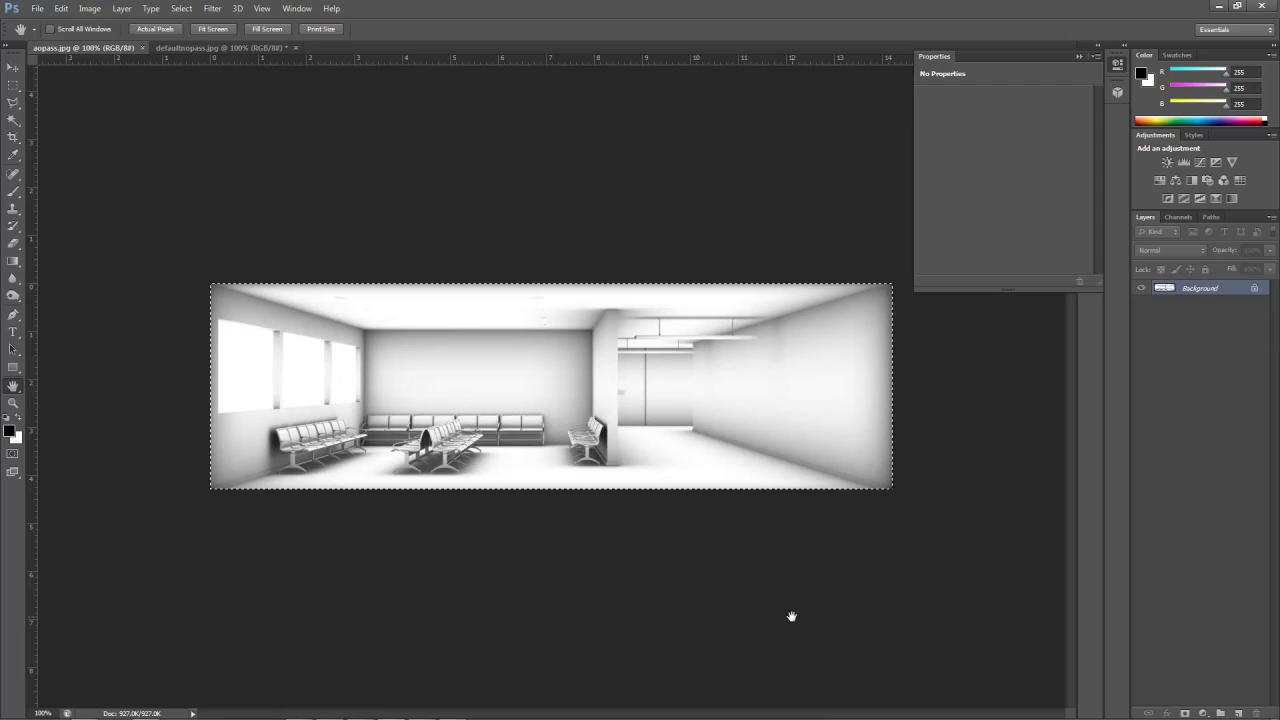
{"action": "left_click", "coordinate": [194, 49]}
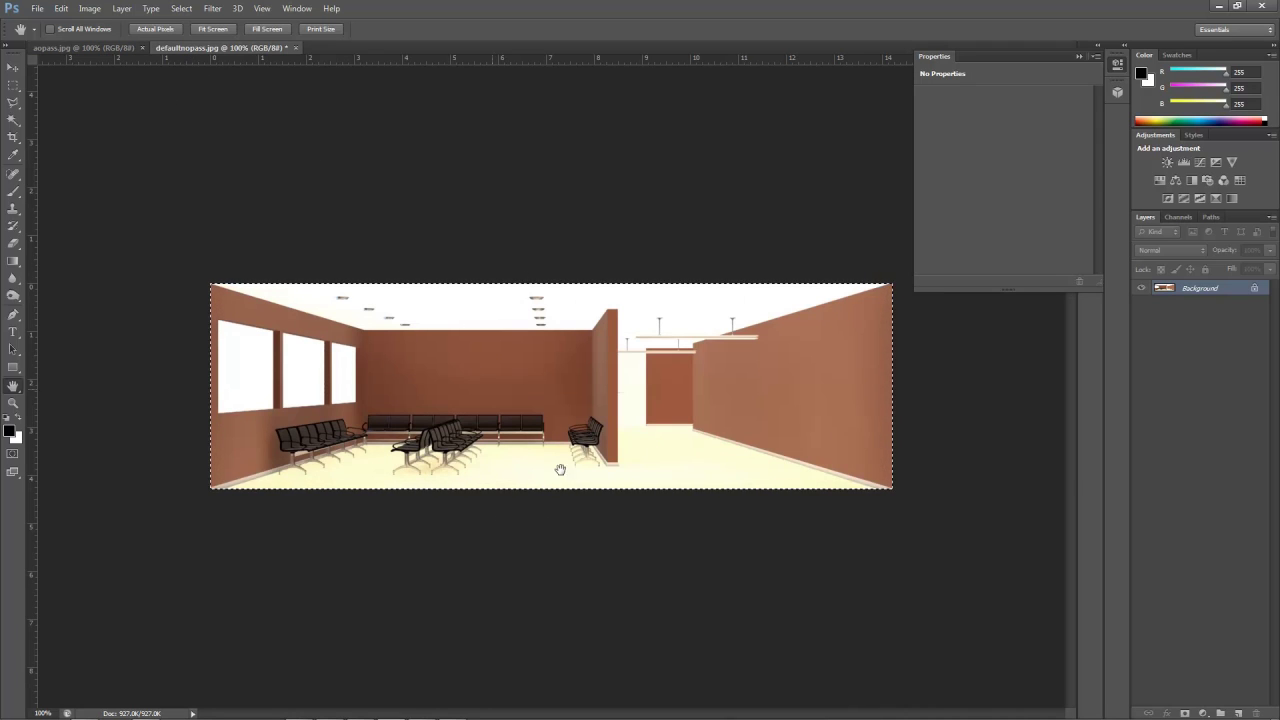
{"action": "left_click", "coordinate": [88, 48]}
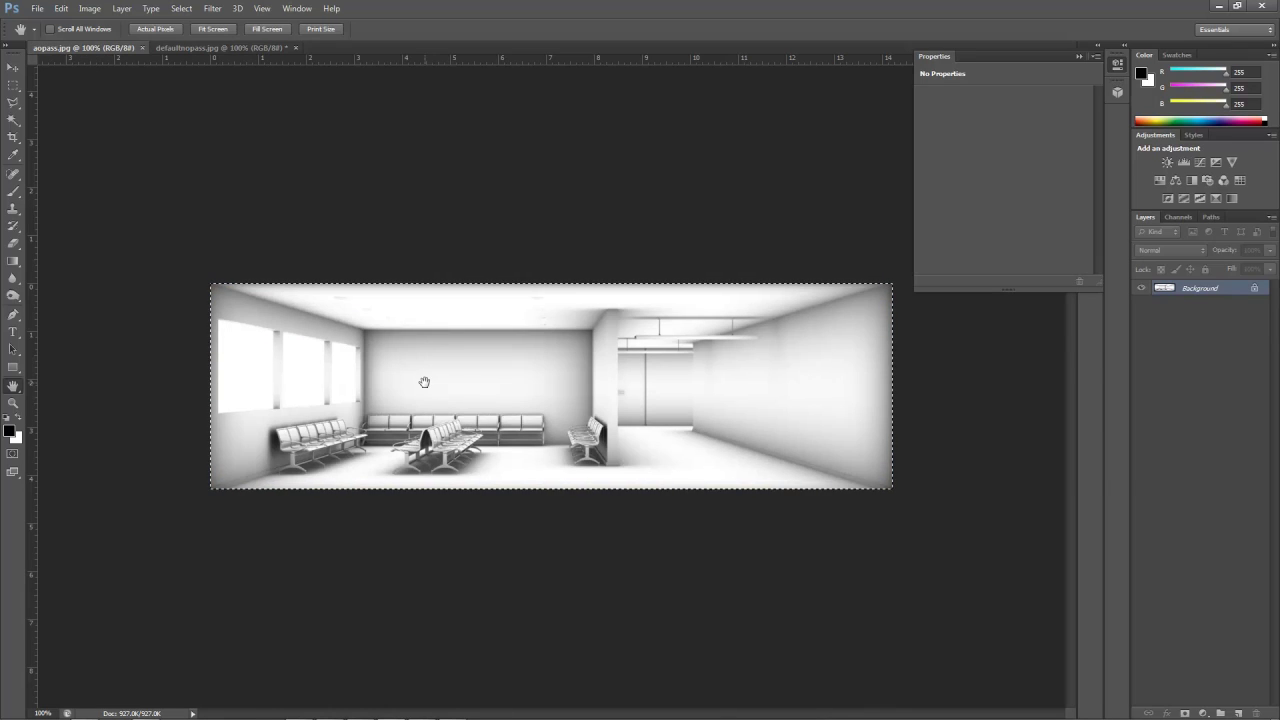
{"action": "left_click", "coordinate": [190, 48]}
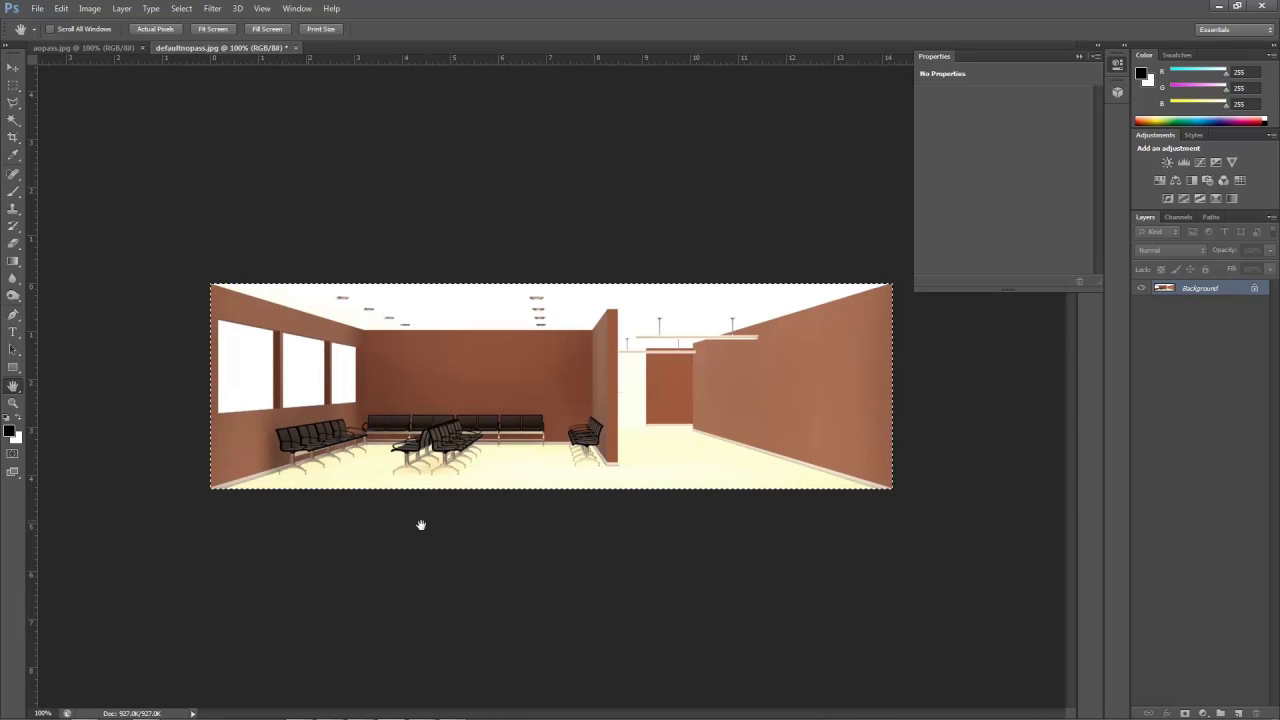
Copy the whole aopass.jpg image and paste it into defaultnopass.jpg as a new layer
{"action": "left_click", "coordinate": [101, 48]}
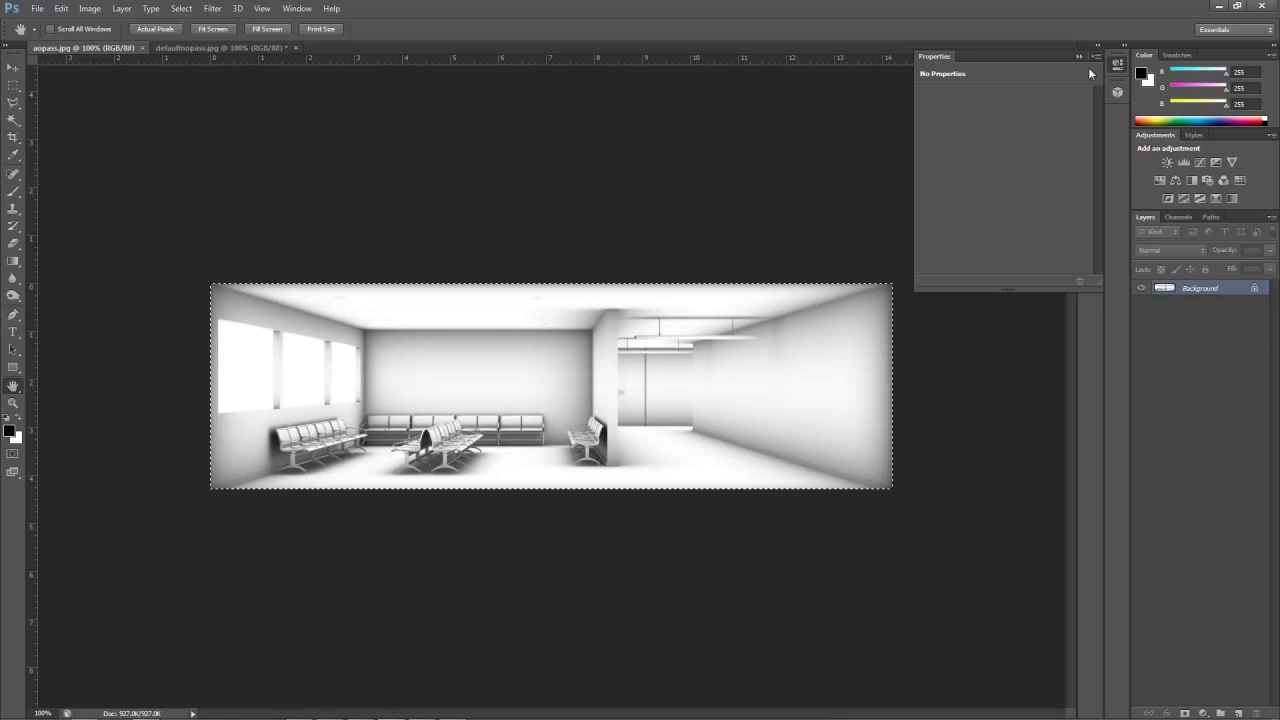
{"action": "left_click", "coordinate": [1097, 56]}
{"action": "left_click", "coordinate": [1118, 162]}
{"action": "left_click", "coordinate": [1118, 64]}
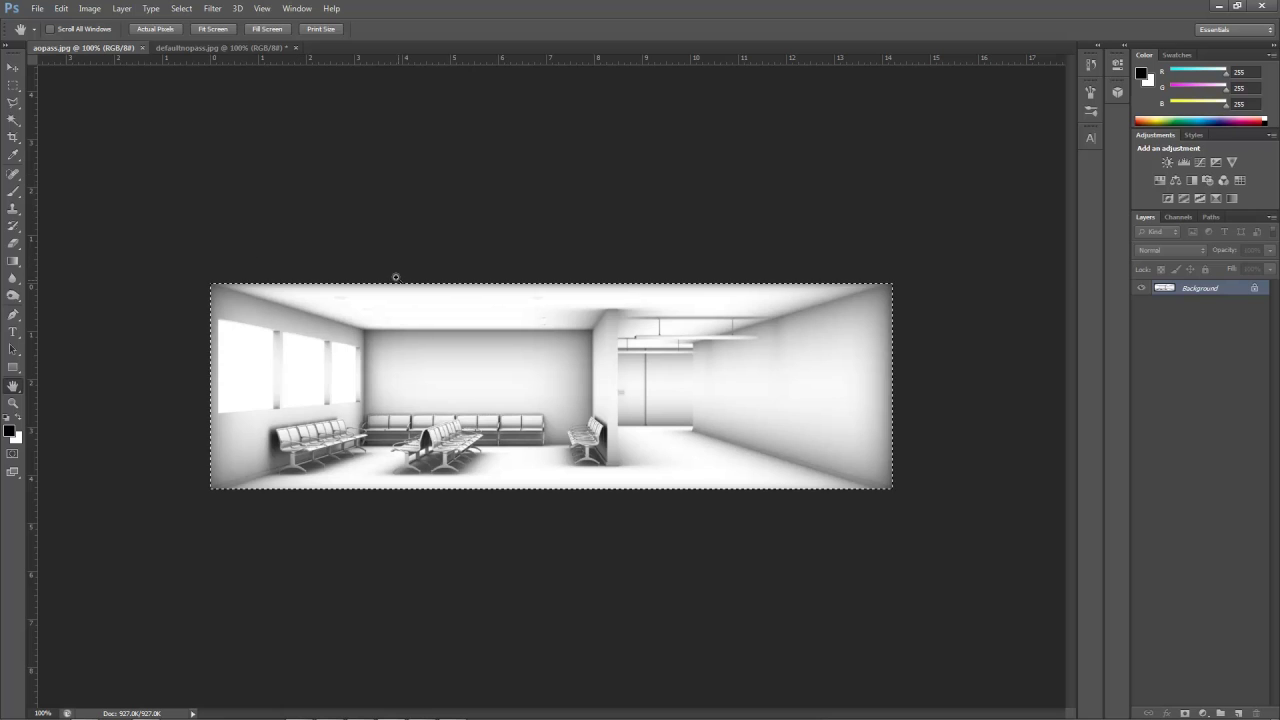
{"action": "left_click", "coordinate": [202, 47]}
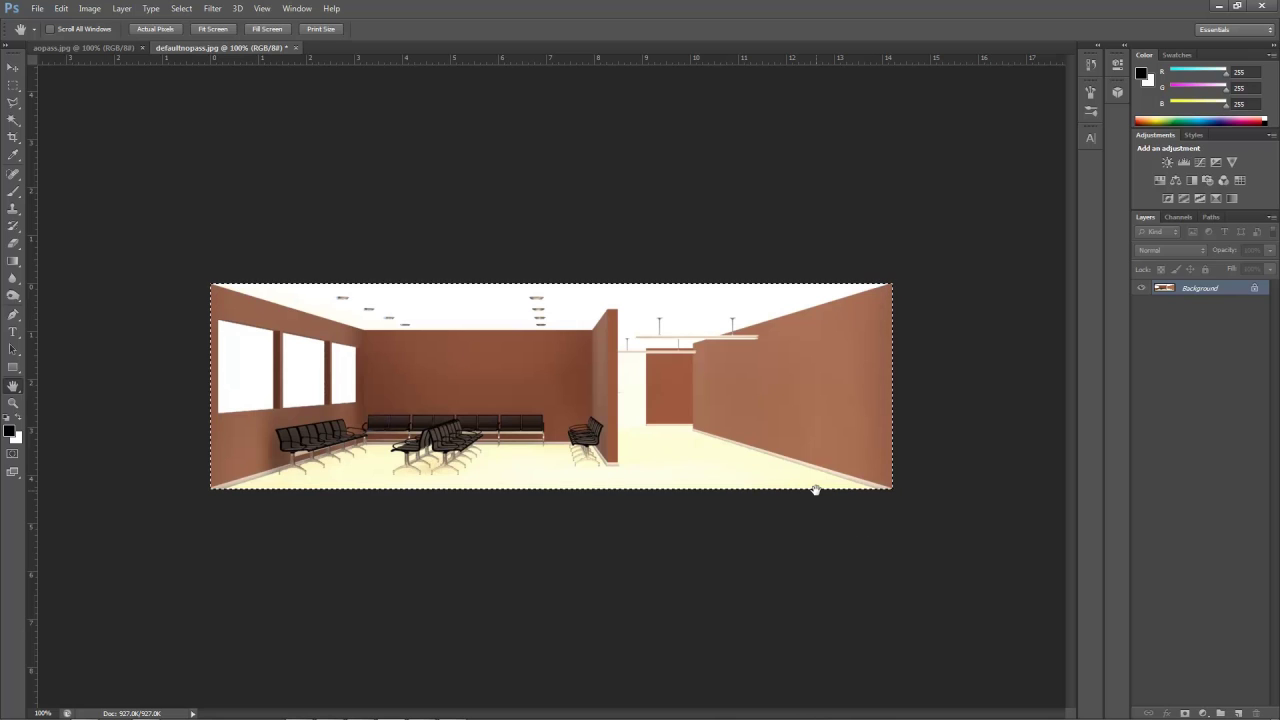
{"action": "key", "text": "ctrl+v"}
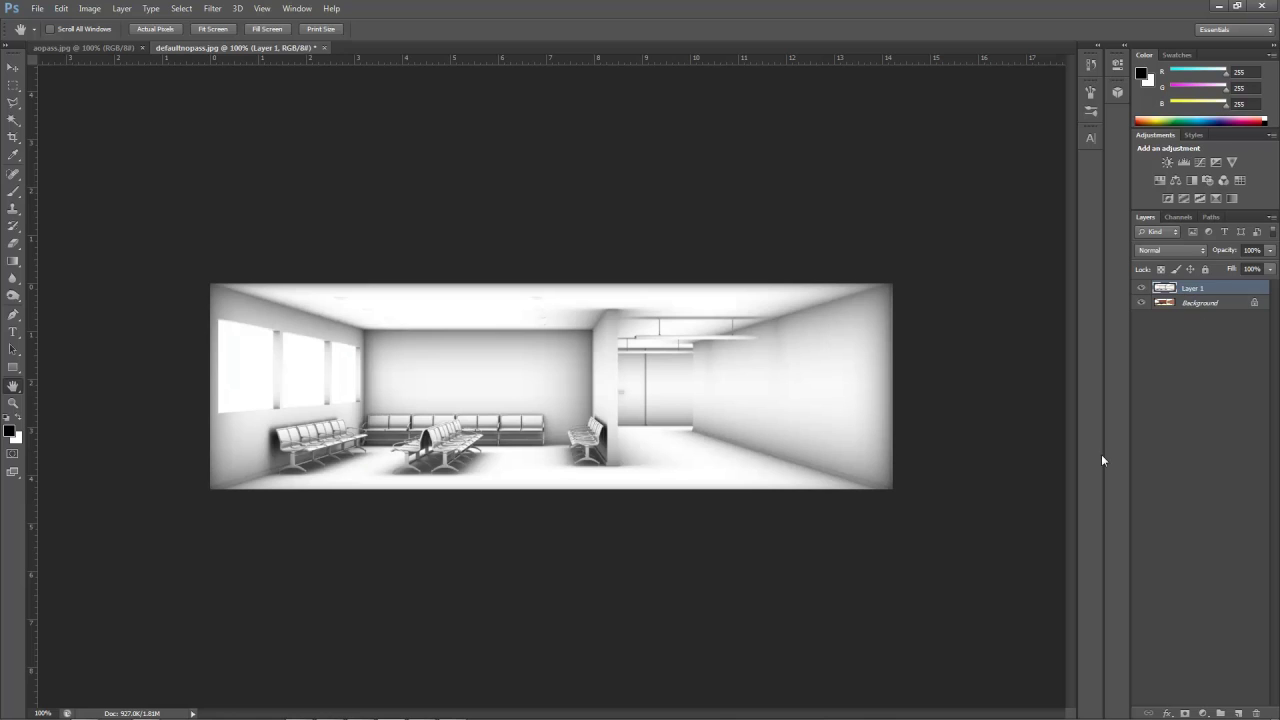
Rename the pasted layer in defaultnopass.jpg to AO Pass and set its blend mode to Multiply
{"action": "left_click", "coordinate": [1165, 303]}
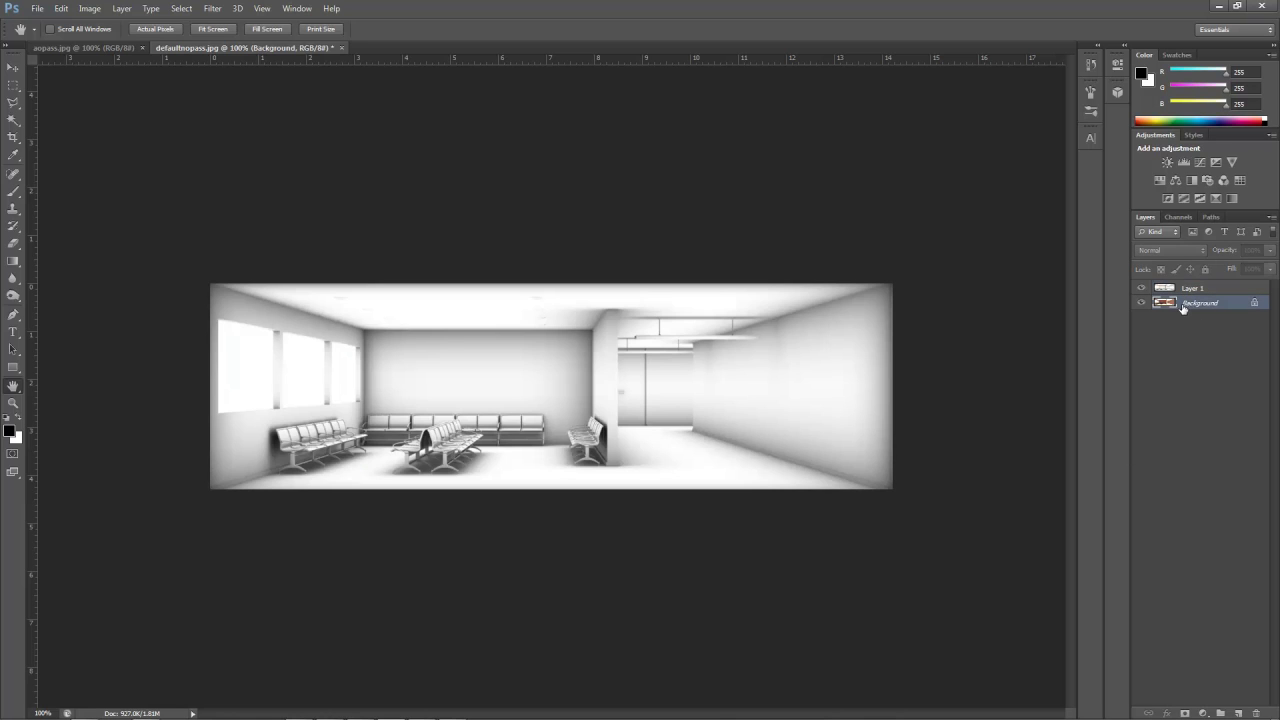
{"action": "left_click", "coordinate": [1207, 289]}
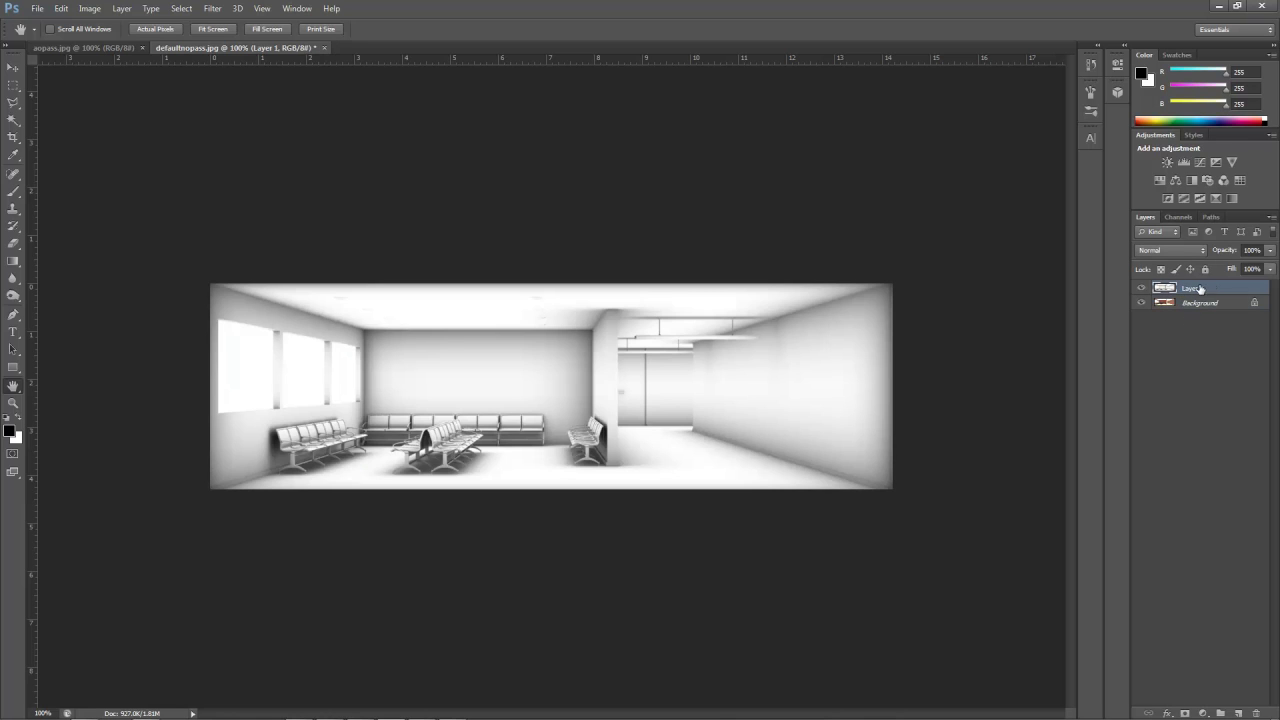
{"action": "double_click", "coordinate": [1199, 290]}
{"action": "type", "text": "AO Pass"}
{"action": "key", "text": "Return"}
{"action": "left_click", "coordinate": [1165, 251]}
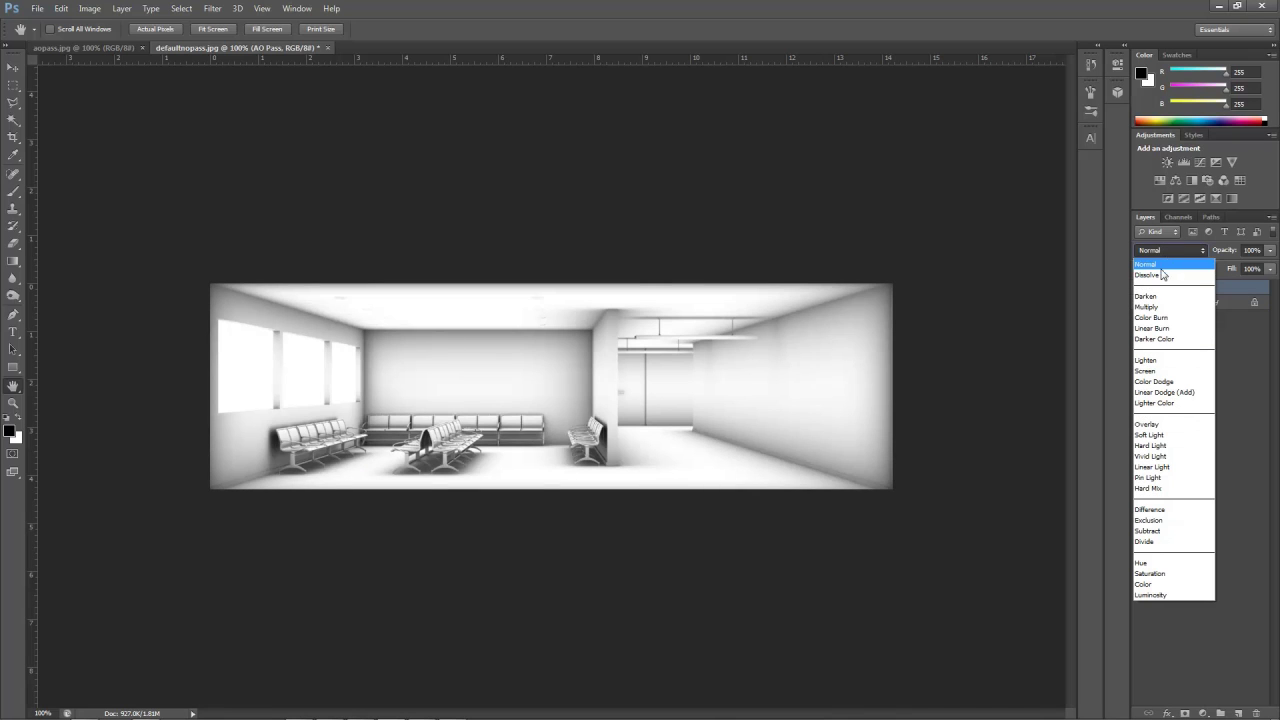
{"action": "left_click", "coordinate": [1152, 307]}
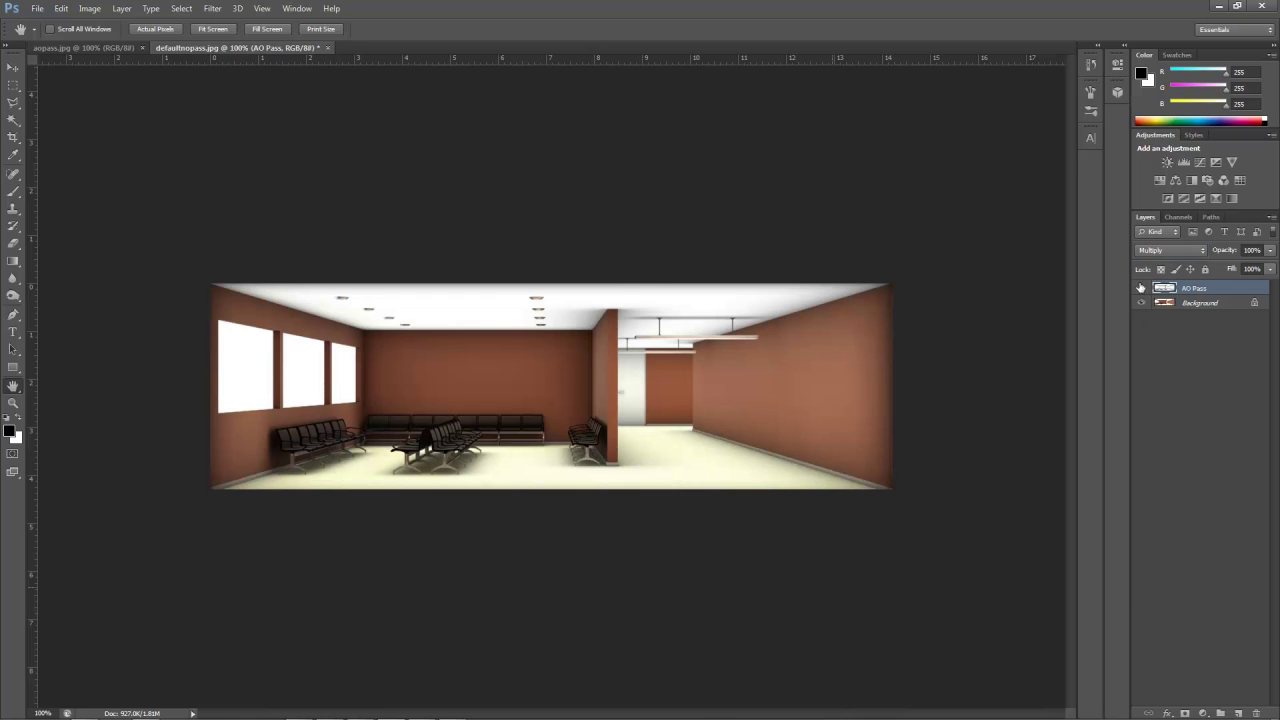
Toggle the AO Pass layer's visibility to compare defaultnopass.jpg with and without the occlusion
{"action": "left_click", "coordinate": [1141, 288]}
{"action": "left_click", "coordinate": [1142, 289]}
{"action": "left_click", "coordinate": [1142, 289]}
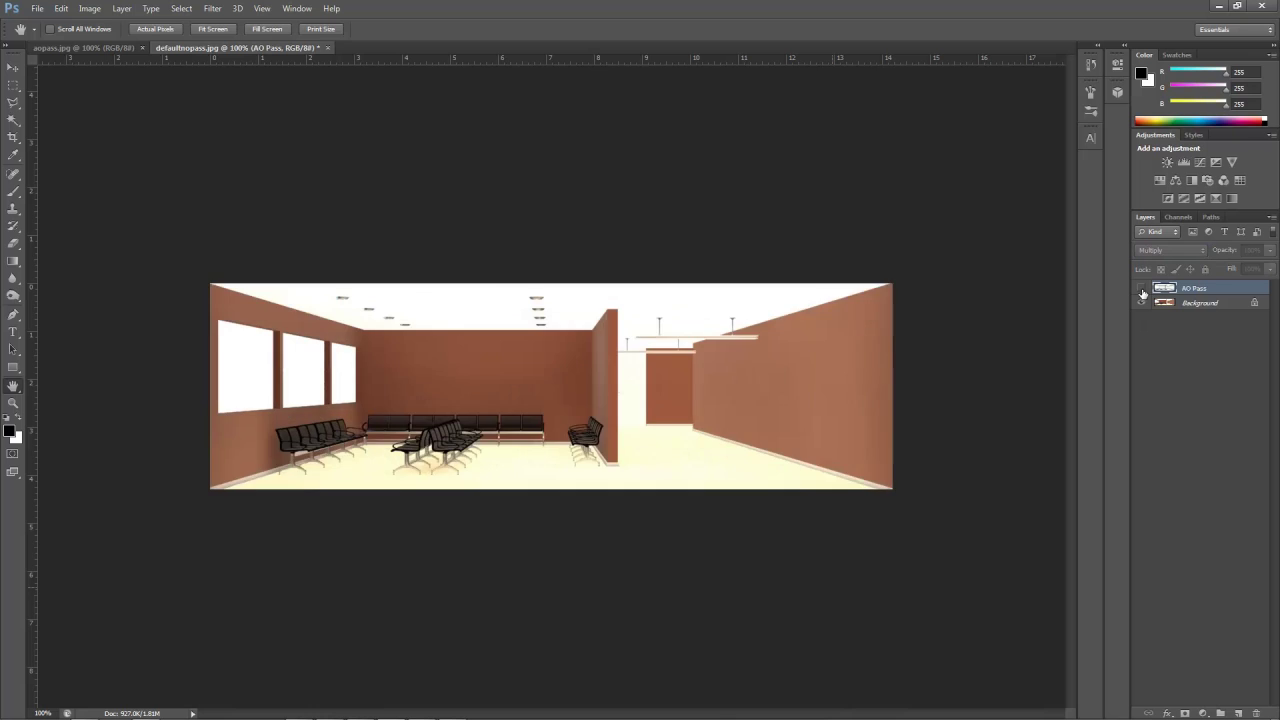
{"action": "left_click", "coordinate": [1142, 289]}
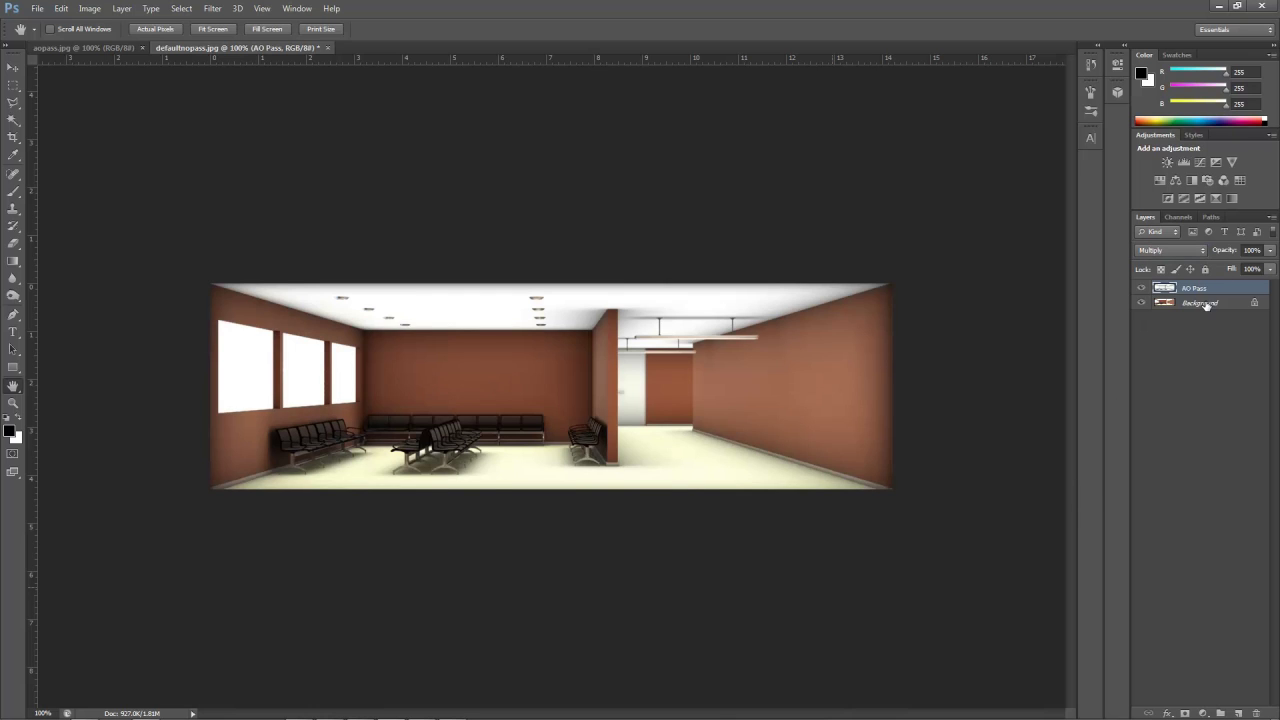
Open overall_light.jpg from the Module_10 folder and paste the copied occlusion image into it as a new layer
{"action": "key", "text": "ctrl+o"}
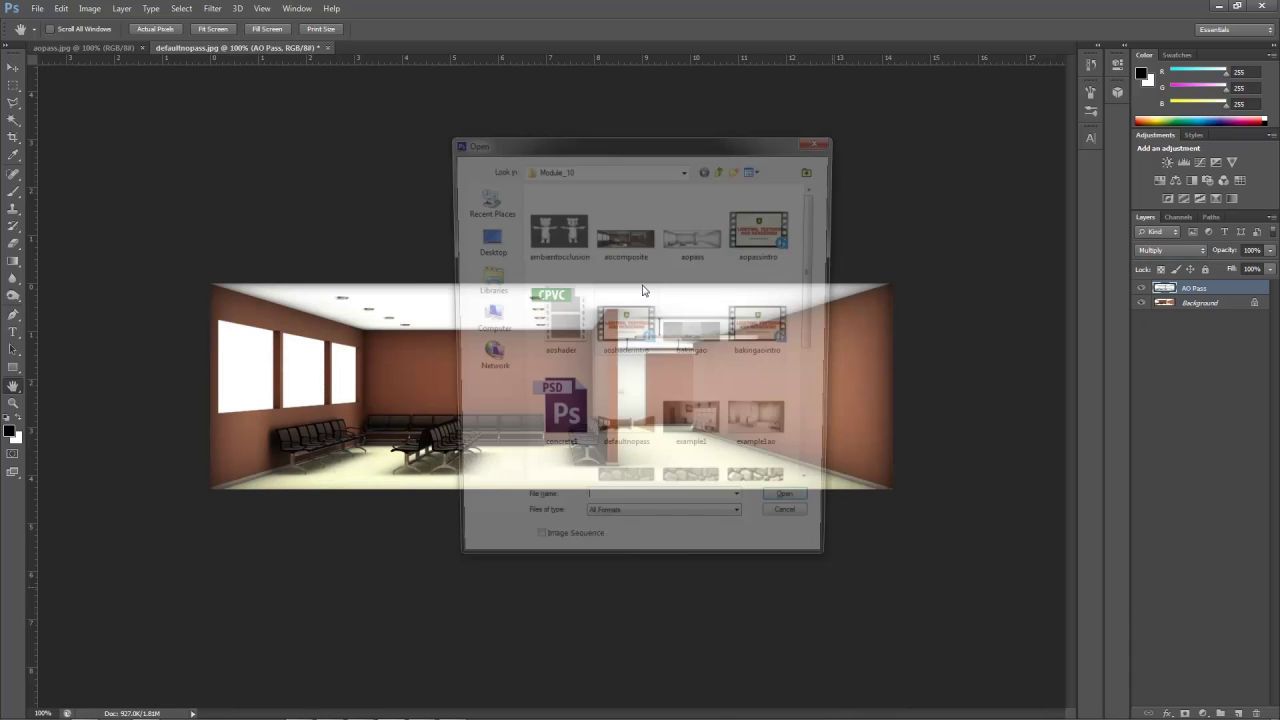
{"action": "scroll", "coordinate": [701, 375], "scroll_direction": "down", "scroll_amount": 3}
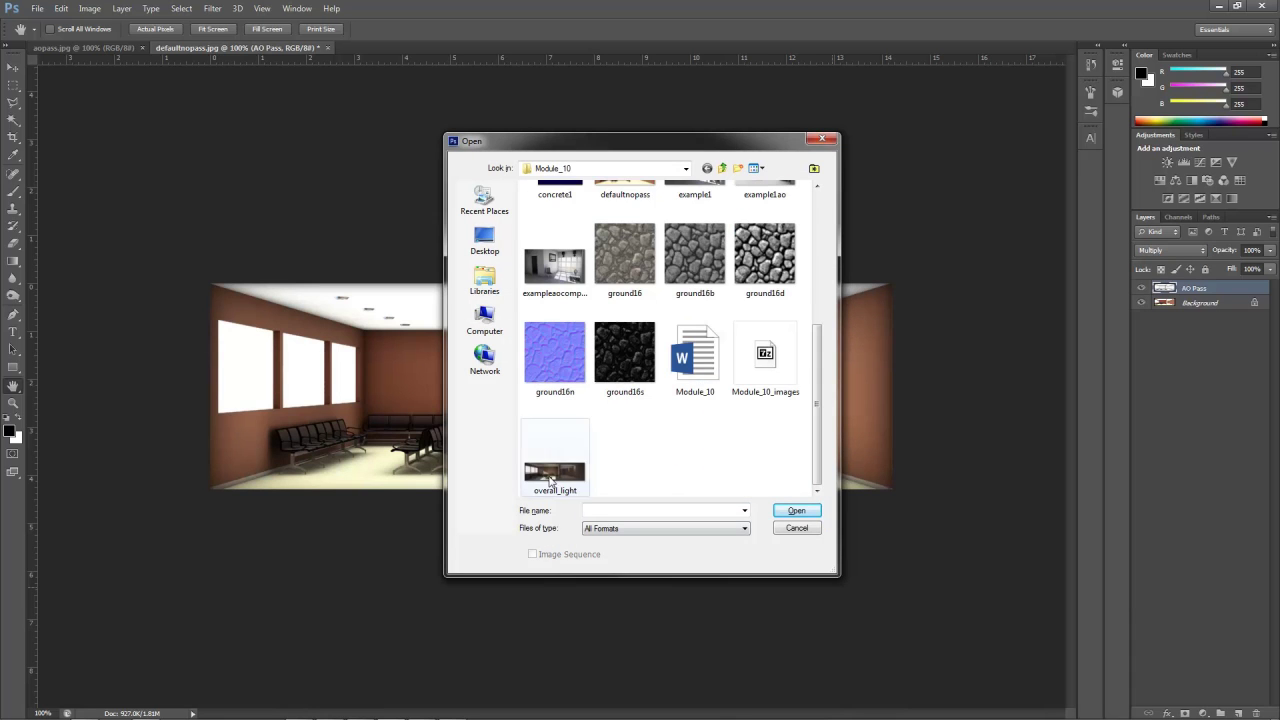
{"action": "double_click", "coordinate": [554, 472]}
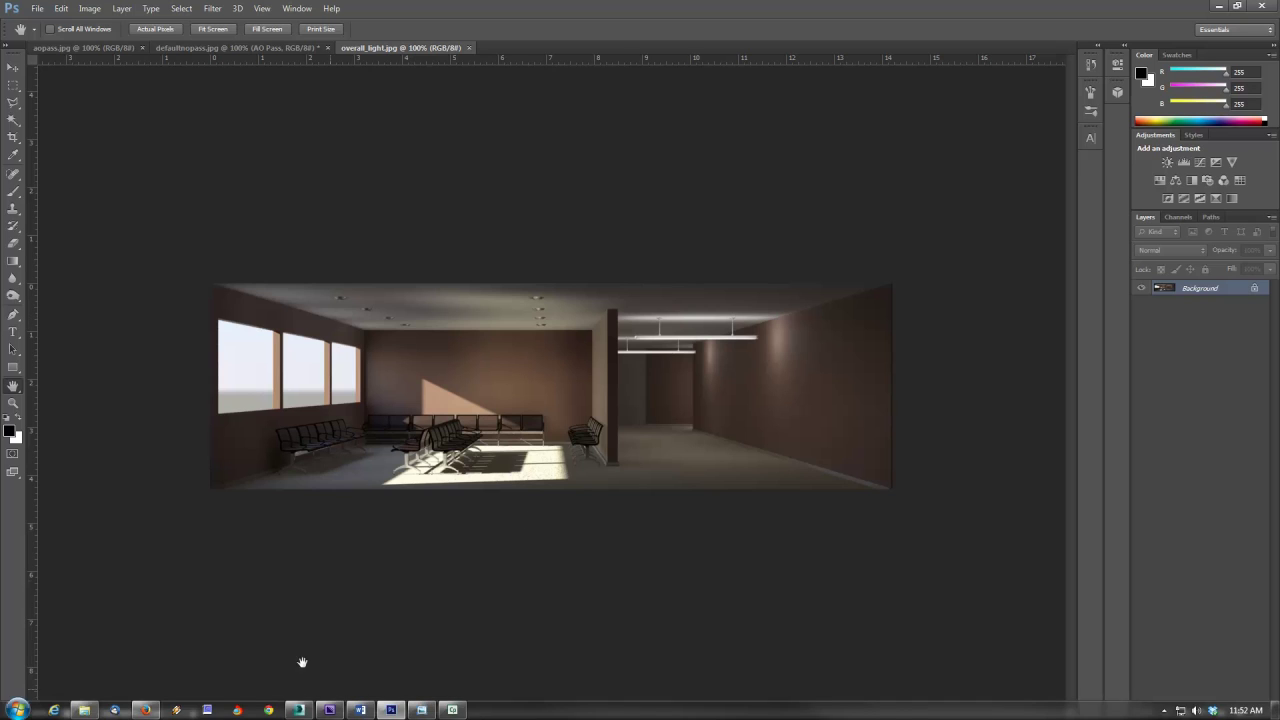
{"action": "key", "text": "ctrl+v"}
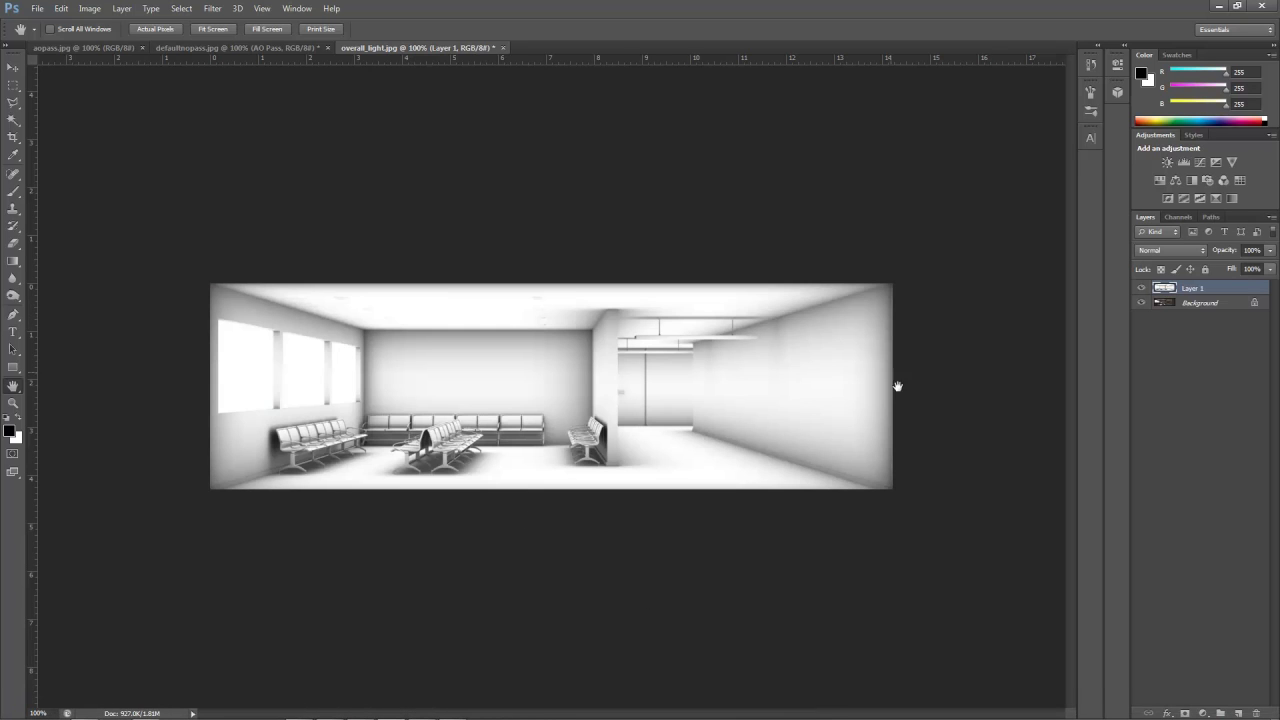
Name the pasted layer in overall_light.jpg AO Pass and change its blend mode to Multiply
{"action": "double_click", "coordinate": [1205, 288]}
{"action": "type", "text": "AO Pass"}
{"action": "key", "text": "Return"}
{"action": "left_click", "coordinate": [1170, 250]}
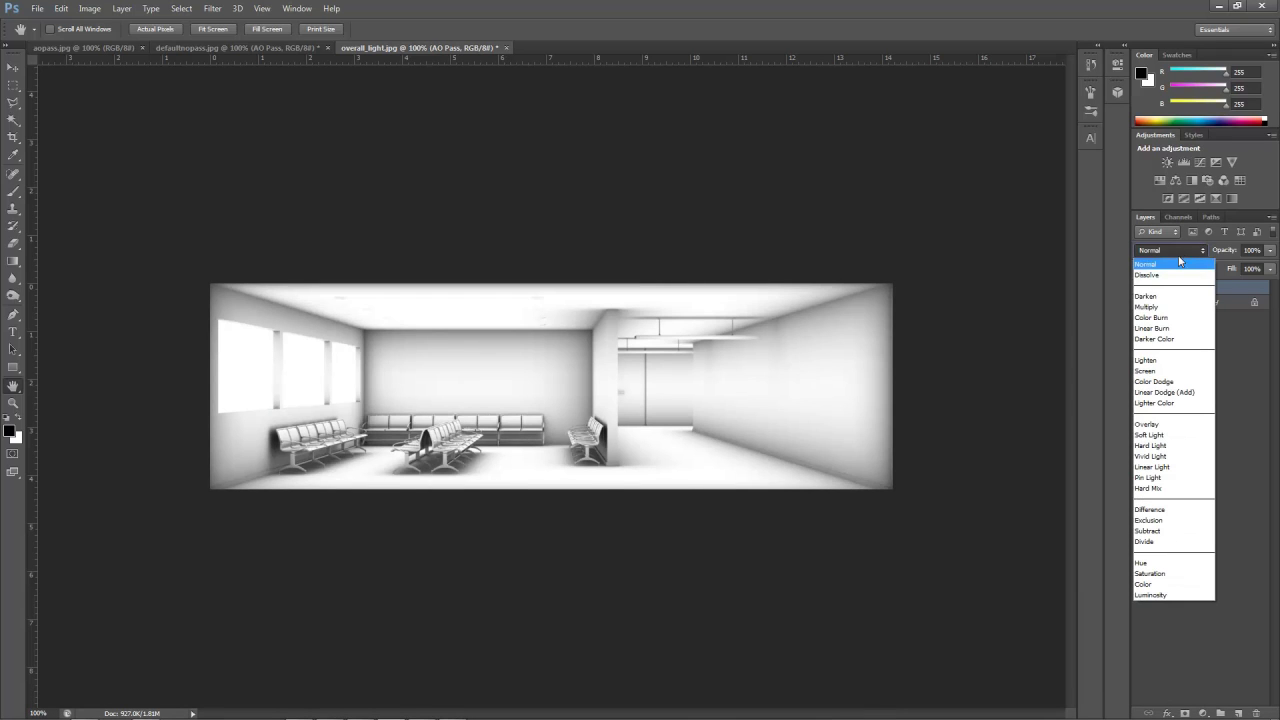
{"action": "left_click", "coordinate": [1160, 293]}
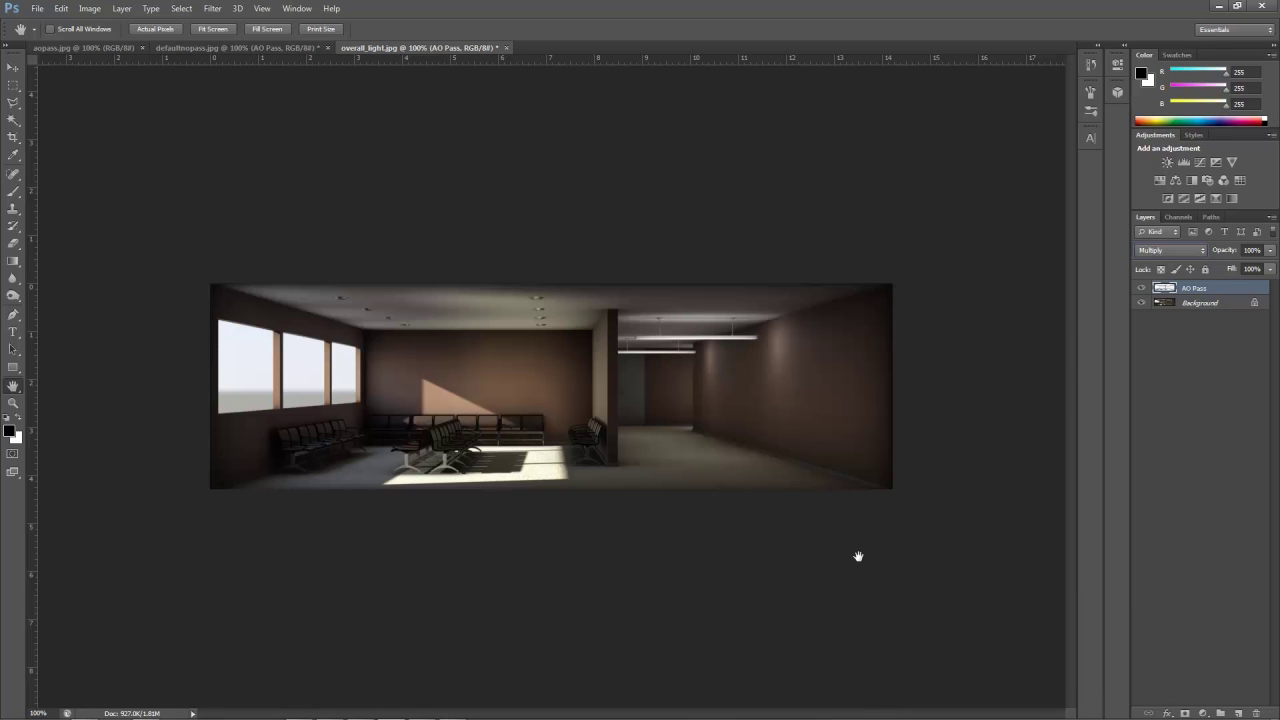
Toggle the AO Pass layer on and off to examine its effect on the overall_light.jpg render
{"action": "left_click", "coordinate": [1139, 289]}
{"action": "left_click", "coordinate": [1139, 289]}
{"action": "left_click", "coordinate": [1139, 289]}
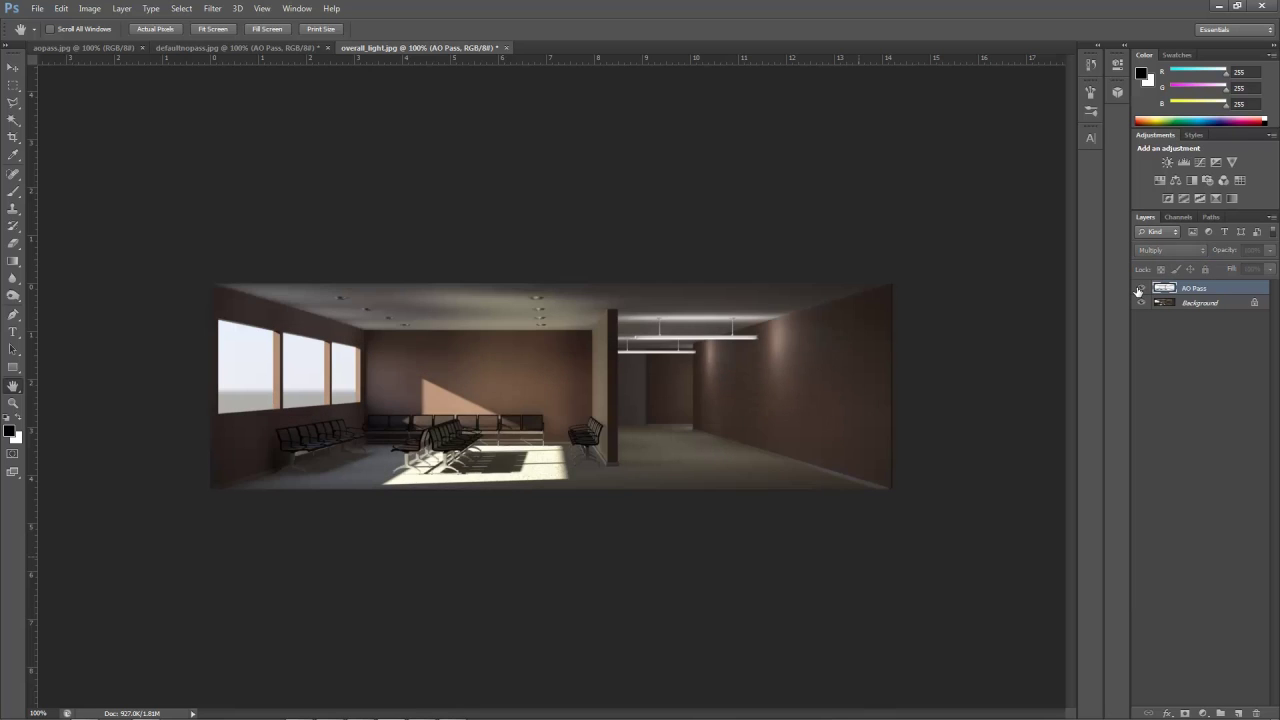
{"action": "left_click", "coordinate": [1139, 289]}
{"action": "left_click", "coordinate": [1139, 289]}
{"action": "left_click", "coordinate": [1139, 289]}
{"action": "left_click", "coordinate": [1139, 289]}
{"action": "left_click", "coordinate": [1139, 289]}
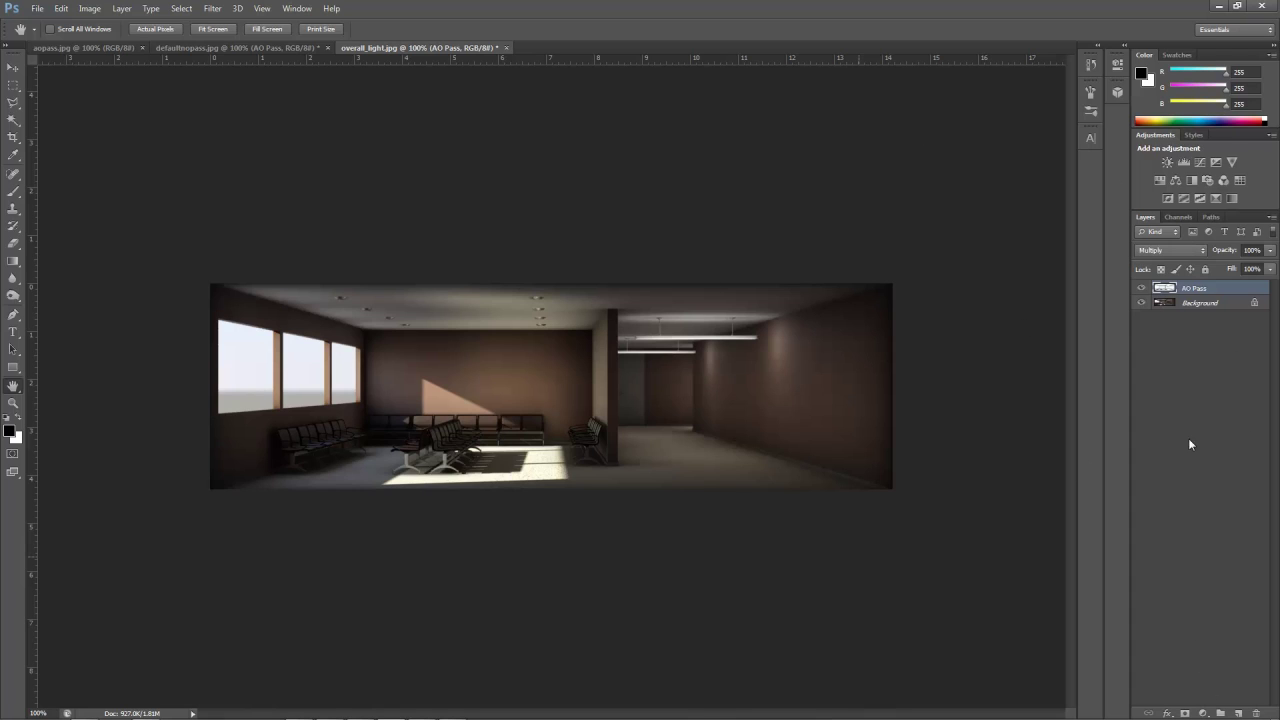
Add a Curves adjustment layer above AO Pass and raise the RGB curve's middle to brighten the image
{"action": "left_click", "coordinate": [1214, 654]}
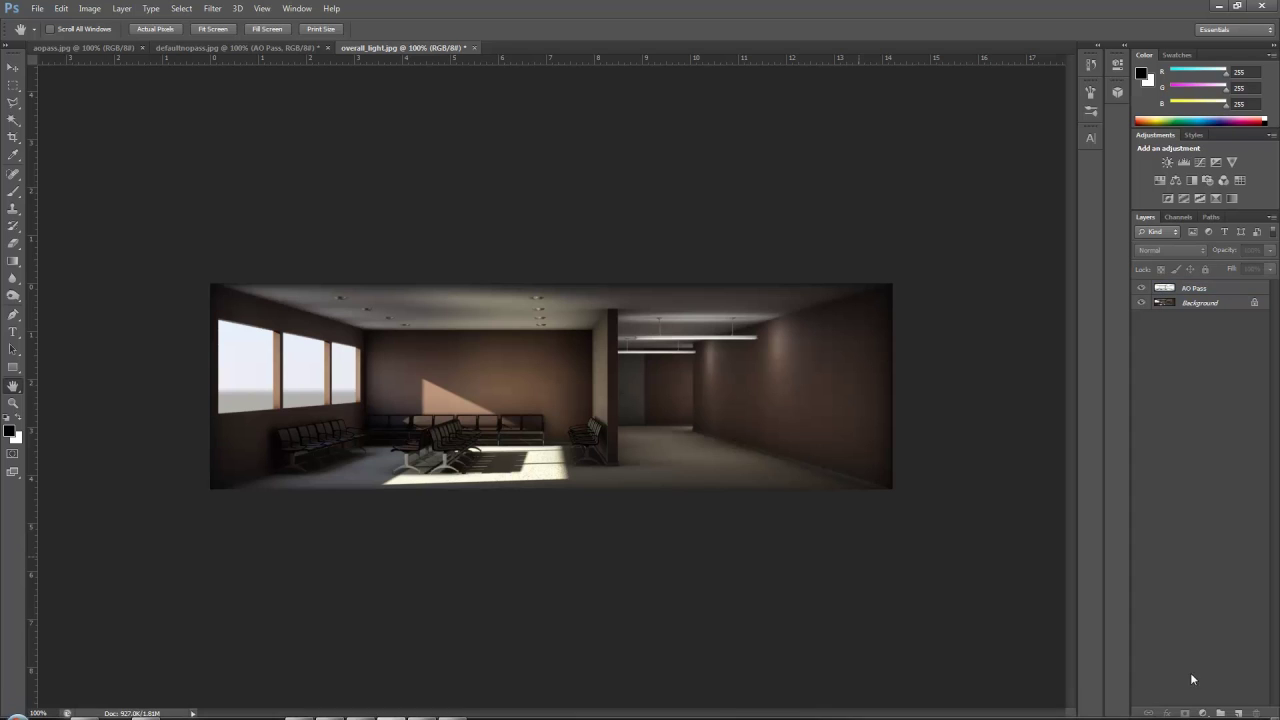
{"action": "left_click", "coordinate": [1205, 713]}
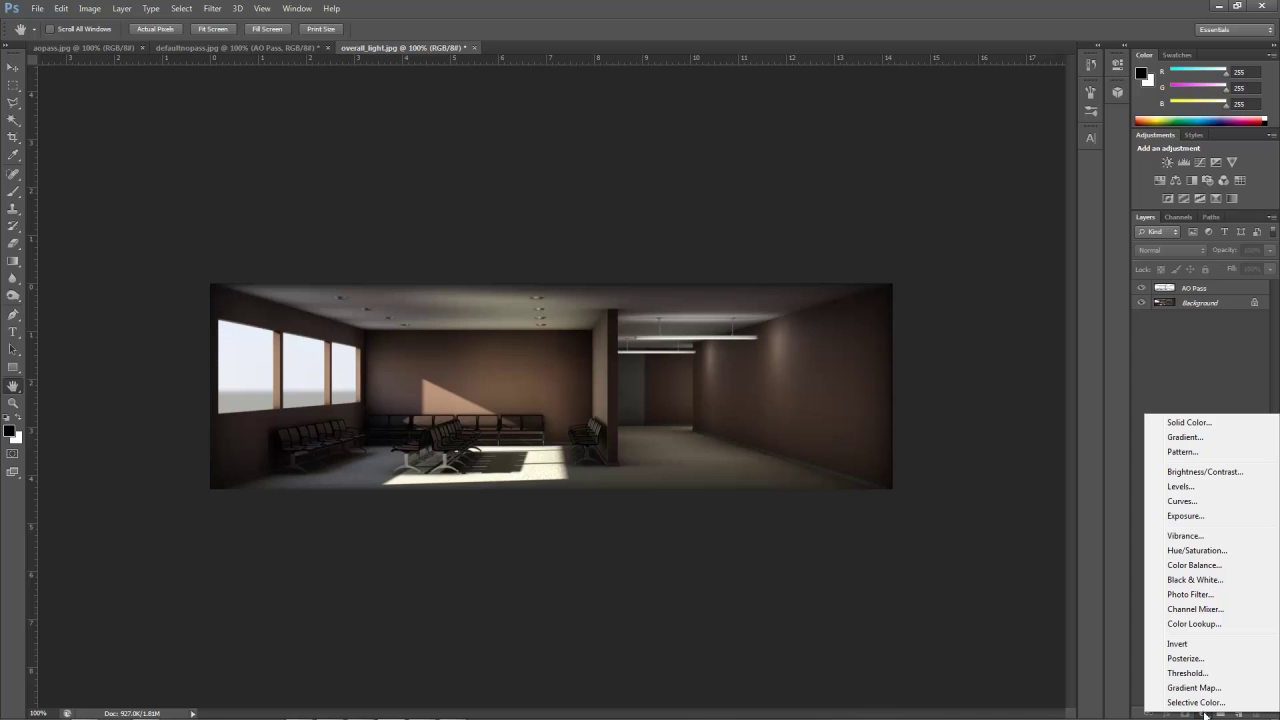
{"action": "left_click", "coordinate": [1182, 501]}
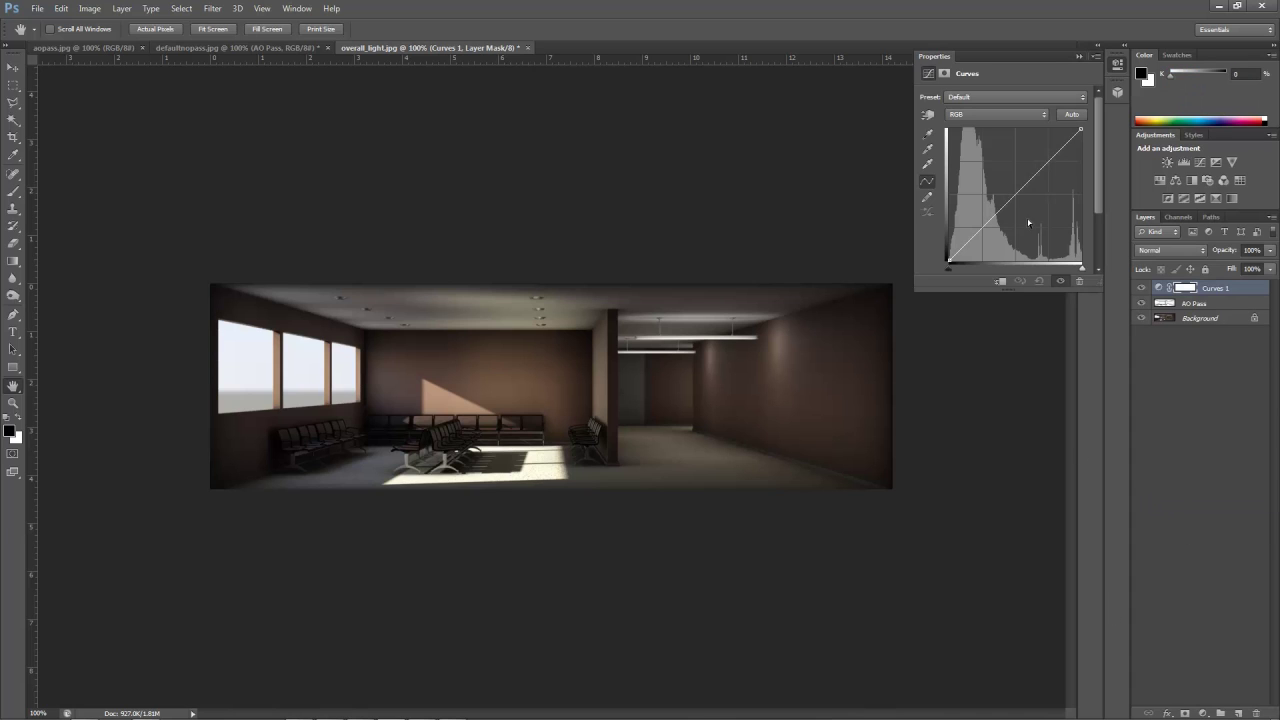
{"action": "left_click_drag", "start_coordinate": [1017, 186], "coordinate": [999, 187]}
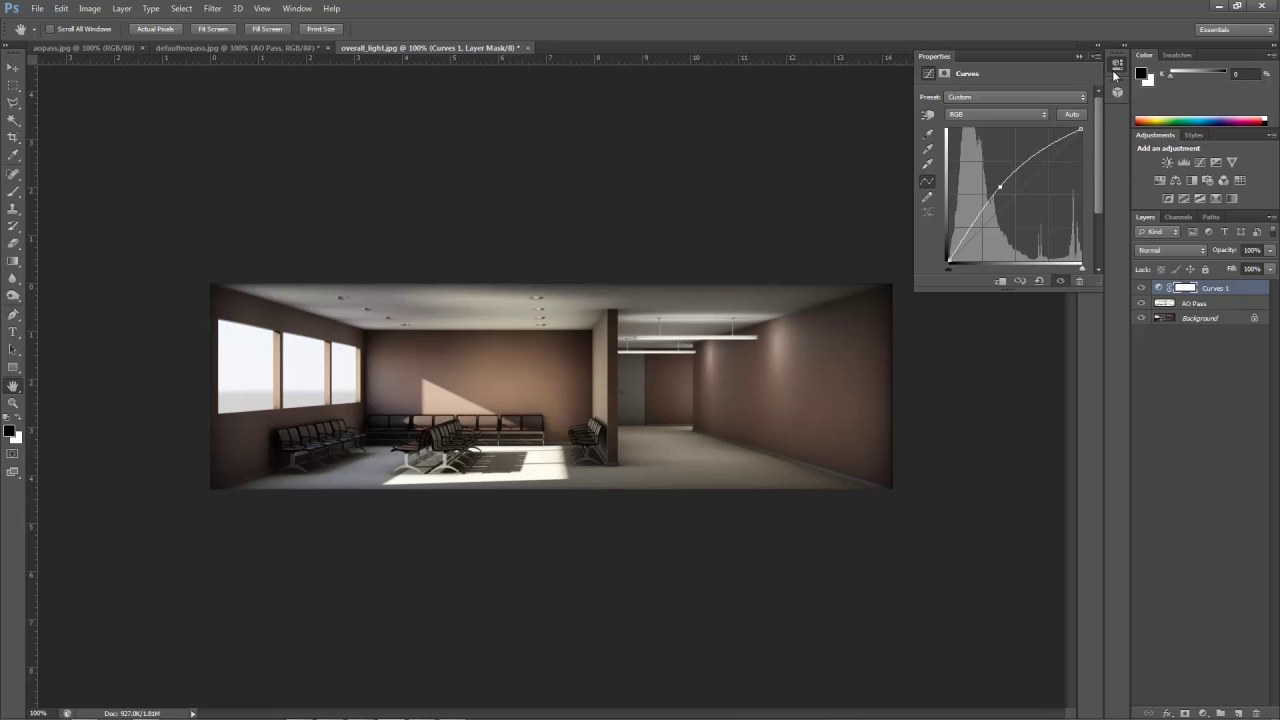
Delete the Curves 1 adjustment from the document history, returning to the blending change
{"action": "left_click", "coordinate": [1185, 289]}
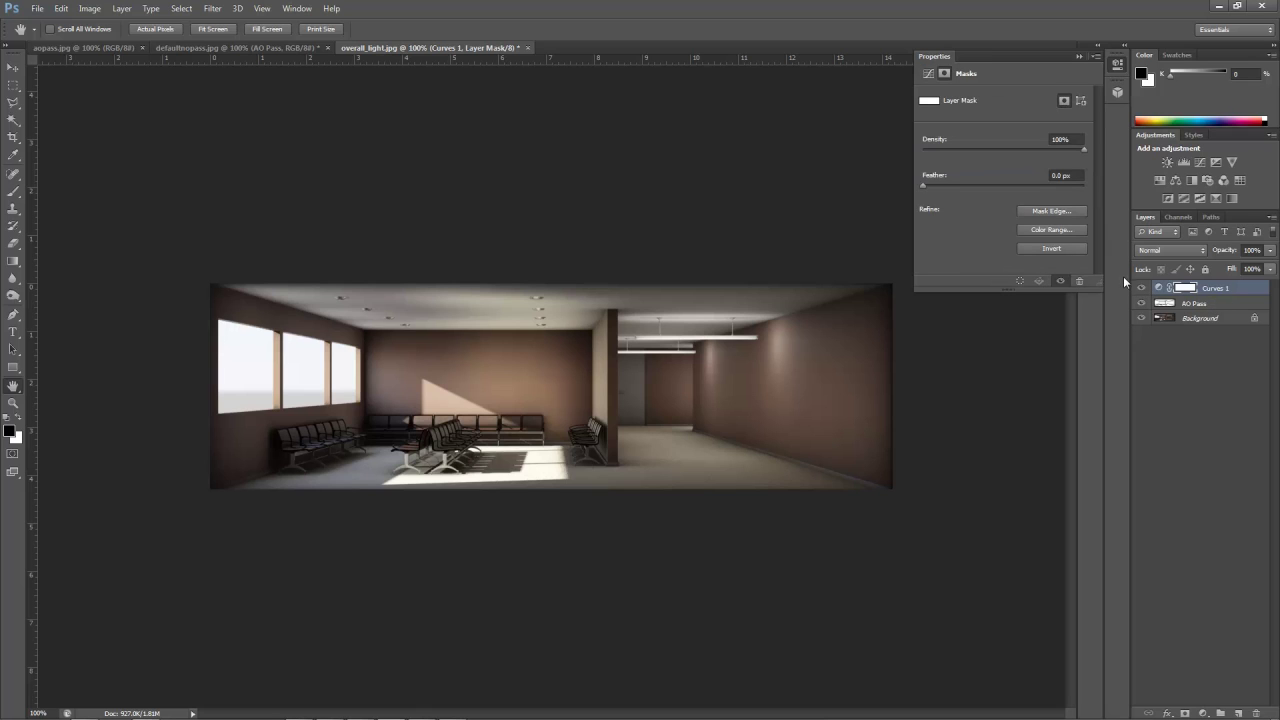
{"action": "left_click", "coordinate": [1093, 56]}
{"action": "left_click", "coordinate": [1080, 56]}
{"action": "left_click", "coordinate": [1079, 56]}
{"action": "left_click", "coordinate": [1092, 65]}
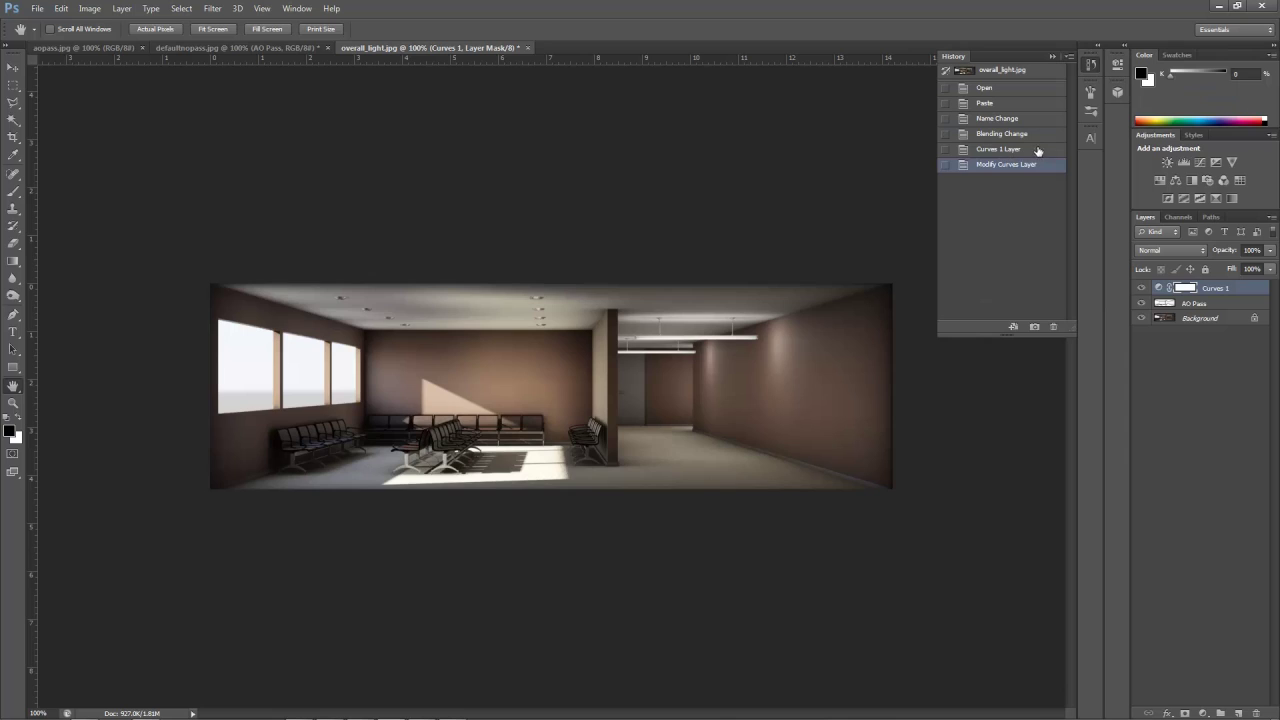
{"action": "left_click", "coordinate": [1038, 150]}
{"action": "left_click", "coordinate": [1053, 326]}
{"action": "left_click", "coordinate": [601, 271]}
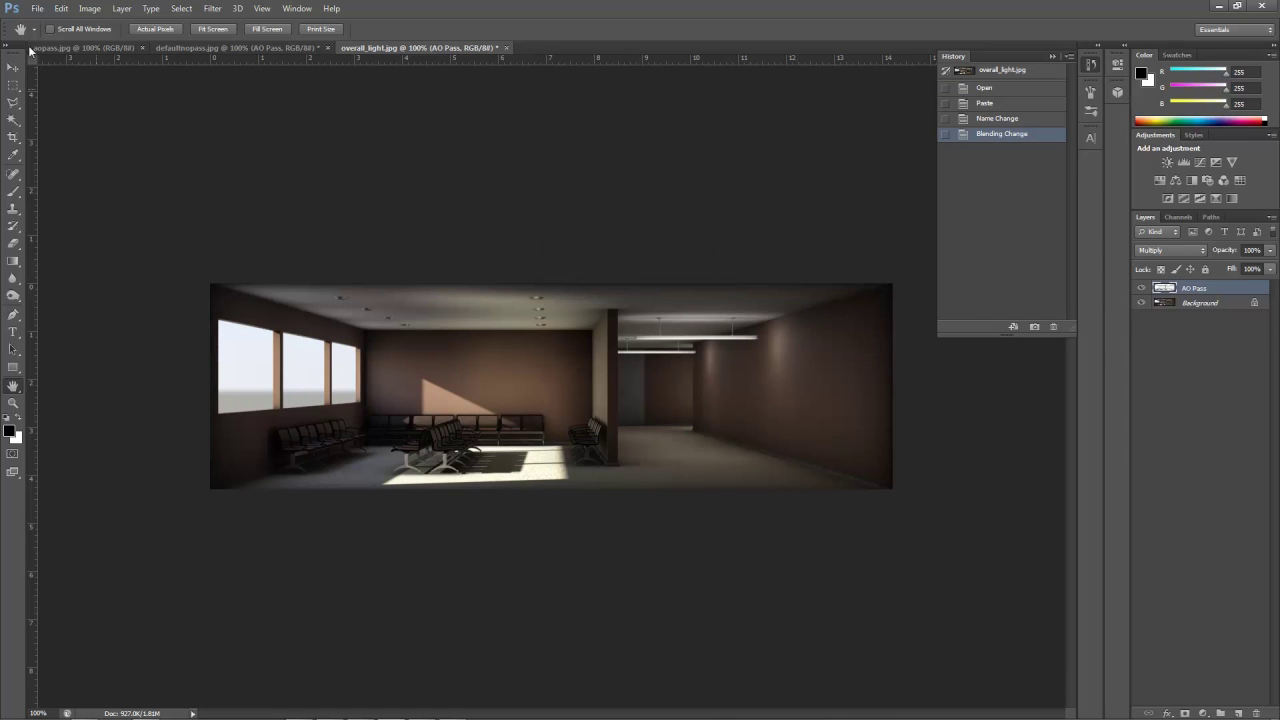
{"action": "left_click", "coordinate": [89, 8]}
{"action": "mouse_move", "coordinate": [102, 42]}
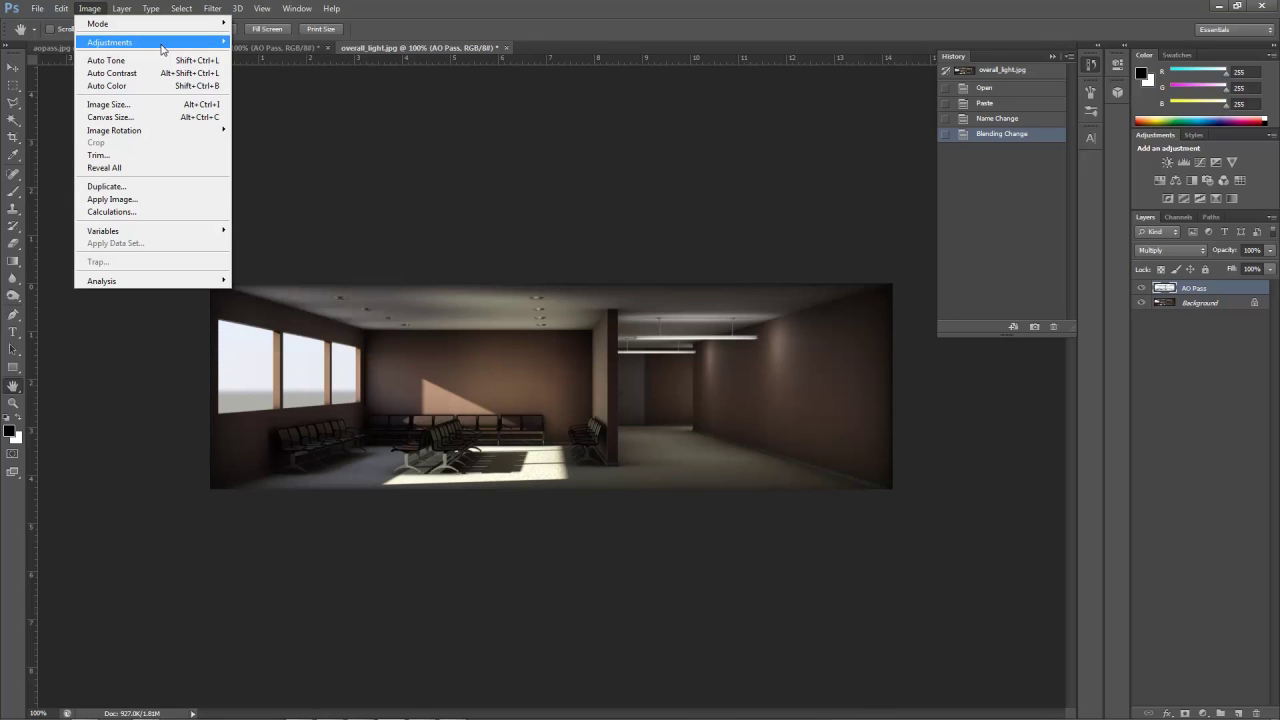
{"action": "left_click", "coordinate": [255, 54]}
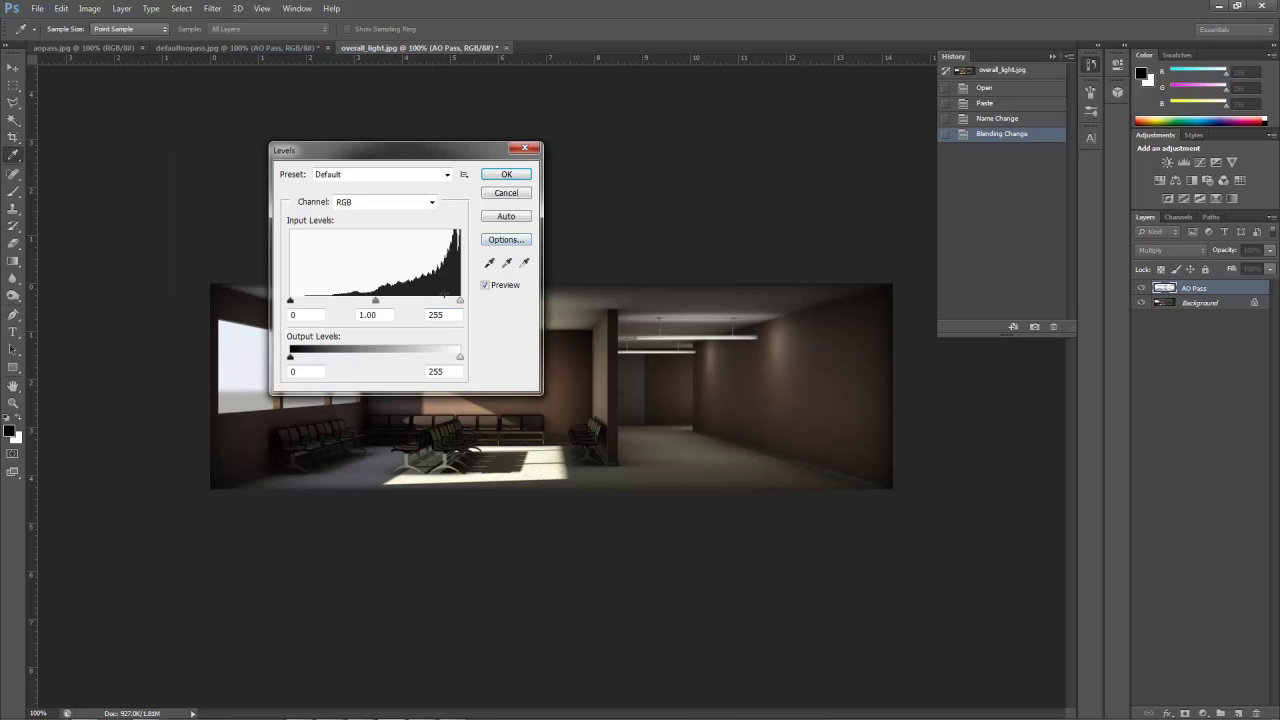
{"action": "left_click_drag", "start_coordinate": [460, 301], "coordinate": [415, 303]}
{"action": "left_click_drag", "start_coordinate": [290, 301], "coordinate": [331, 301]}
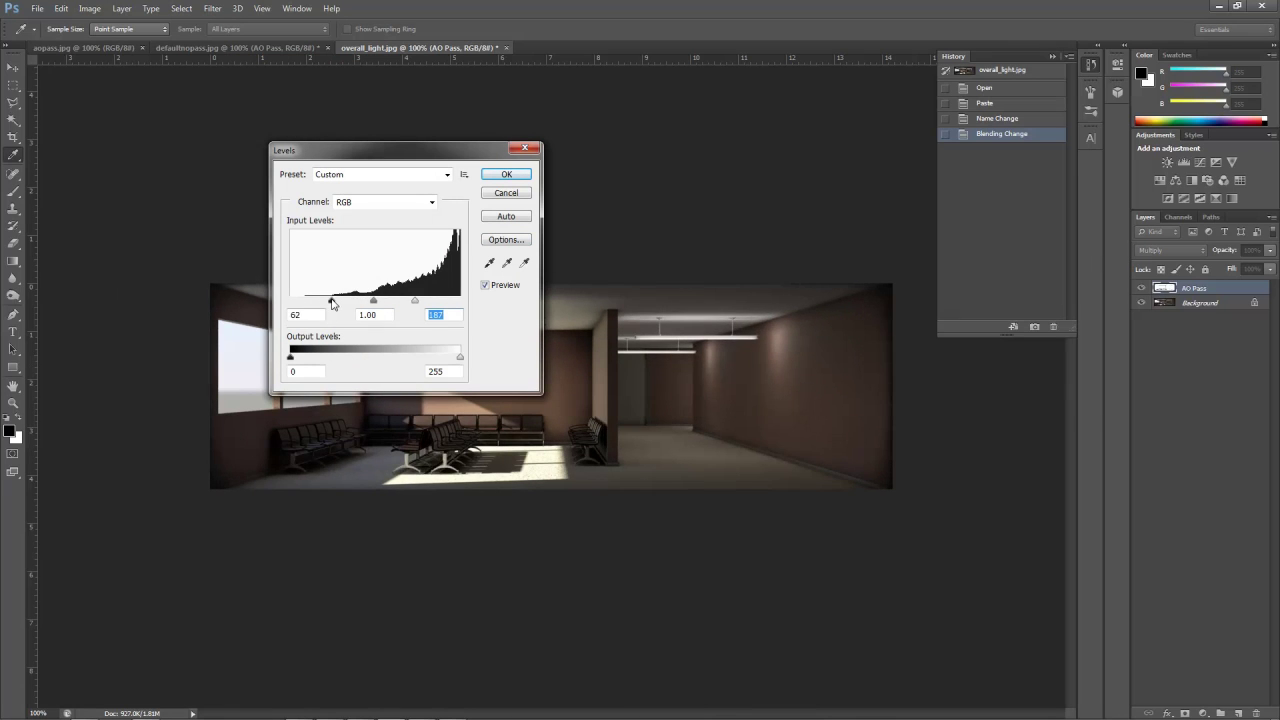
{"action": "left_click_drag", "start_coordinate": [416, 303], "coordinate": [408, 303]}
{"action": "left_click_drag", "start_coordinate": [436, 160], "coordinate": [480, 96]}
{"action": "left_click", "coordinate": [547, 113]}
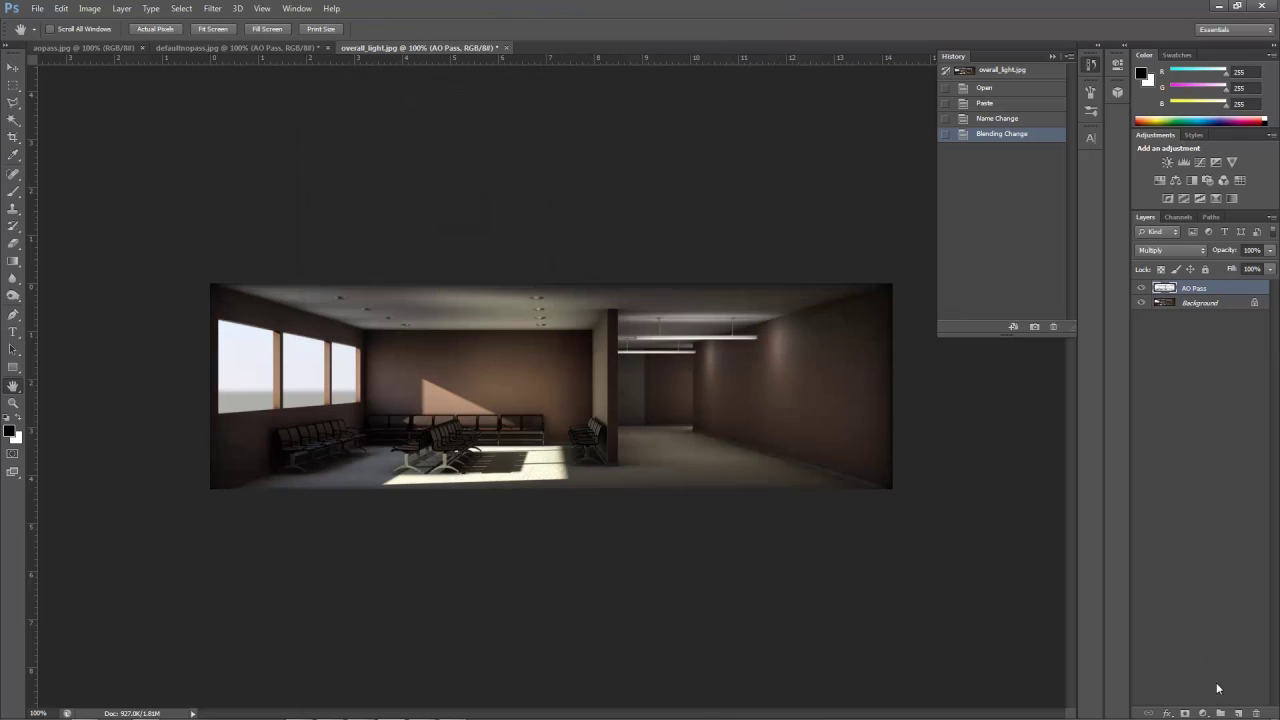
Add a Levels adjustment layer above AO Pass and set its white input level to 162, keeping midtones at 1.00
{"action": "left_click", "coordinate": [1204, 713]}
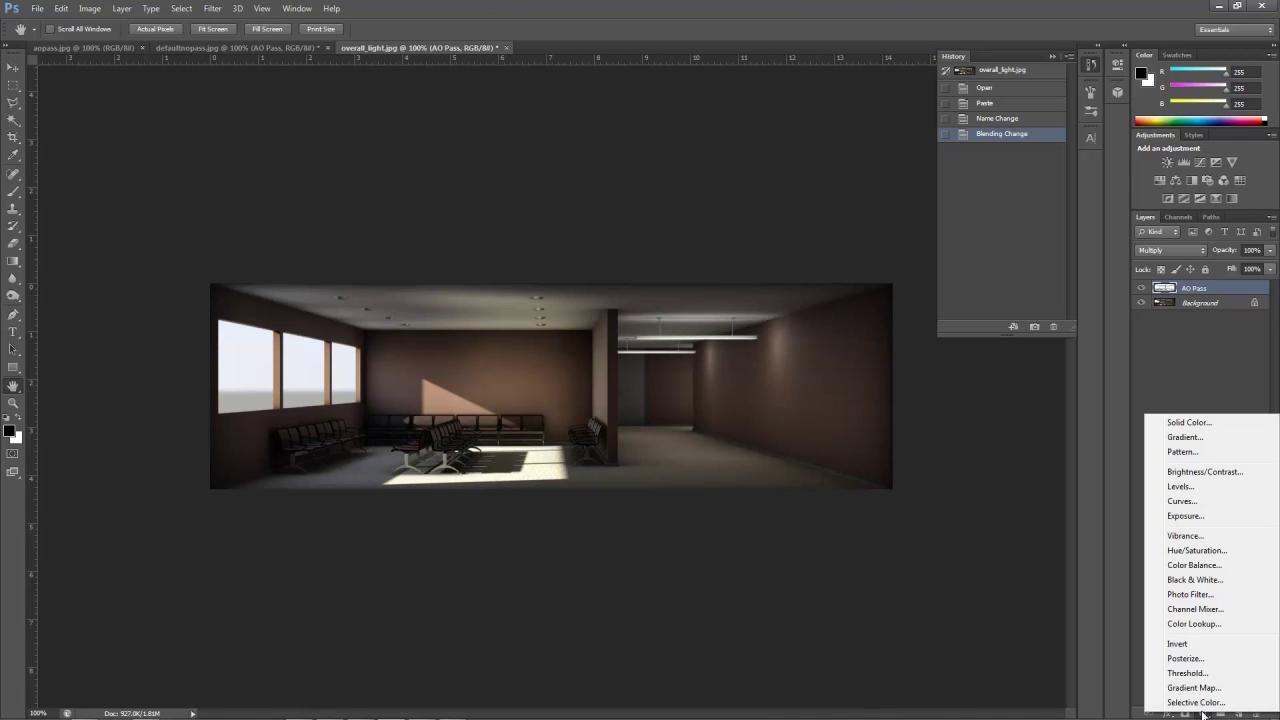
{"action": "left_click", "coordinate": [1182, 486]}
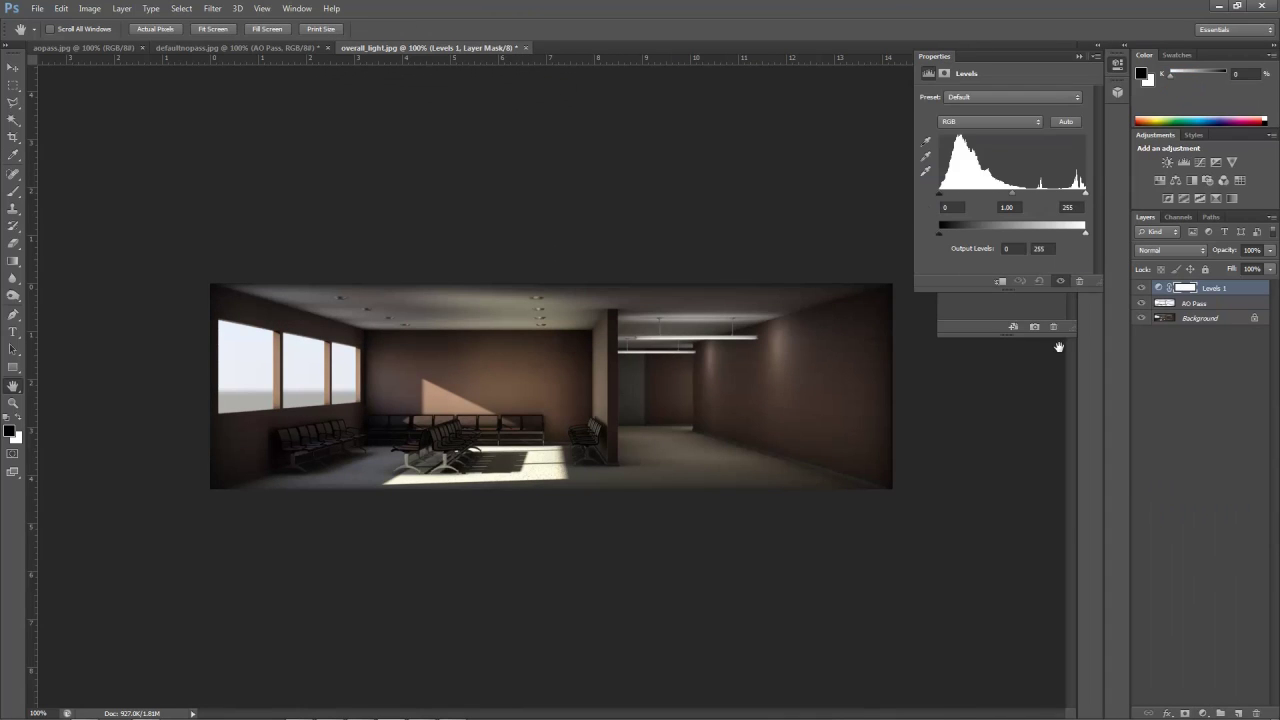
{"action": "left_click_drag", "start_coordinate": [1087, 194], "coordinate": [1040, 202]}
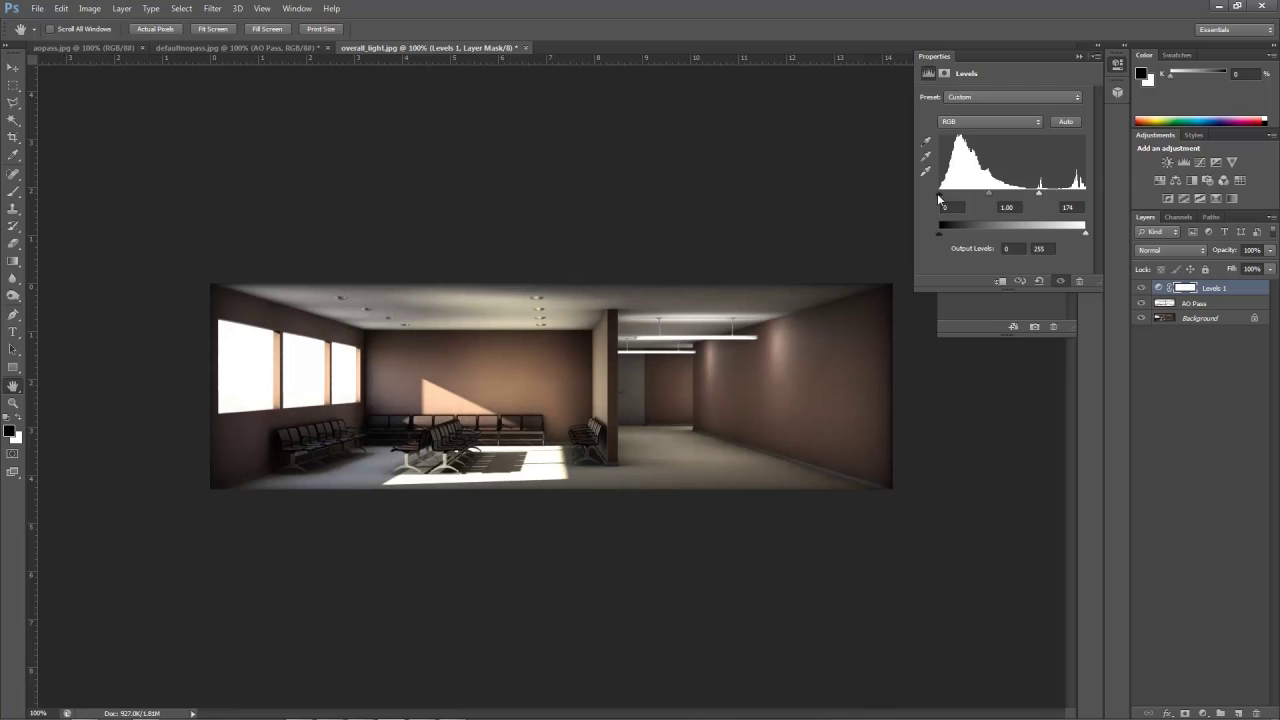
{"action": "mouse_move", "coordinate": [938, 198]}
{"action": "left_mouse_down"}
{"action": "mouse_move", "coordinate": [956, 198]}
{"action": "mouse_move", "coordinate": [939, 198]}
{"action": "left_mouse_up"}
{"action": "left_click_drag", "start_coordinate": [1031, 201], "coordinate": [978, 200]}
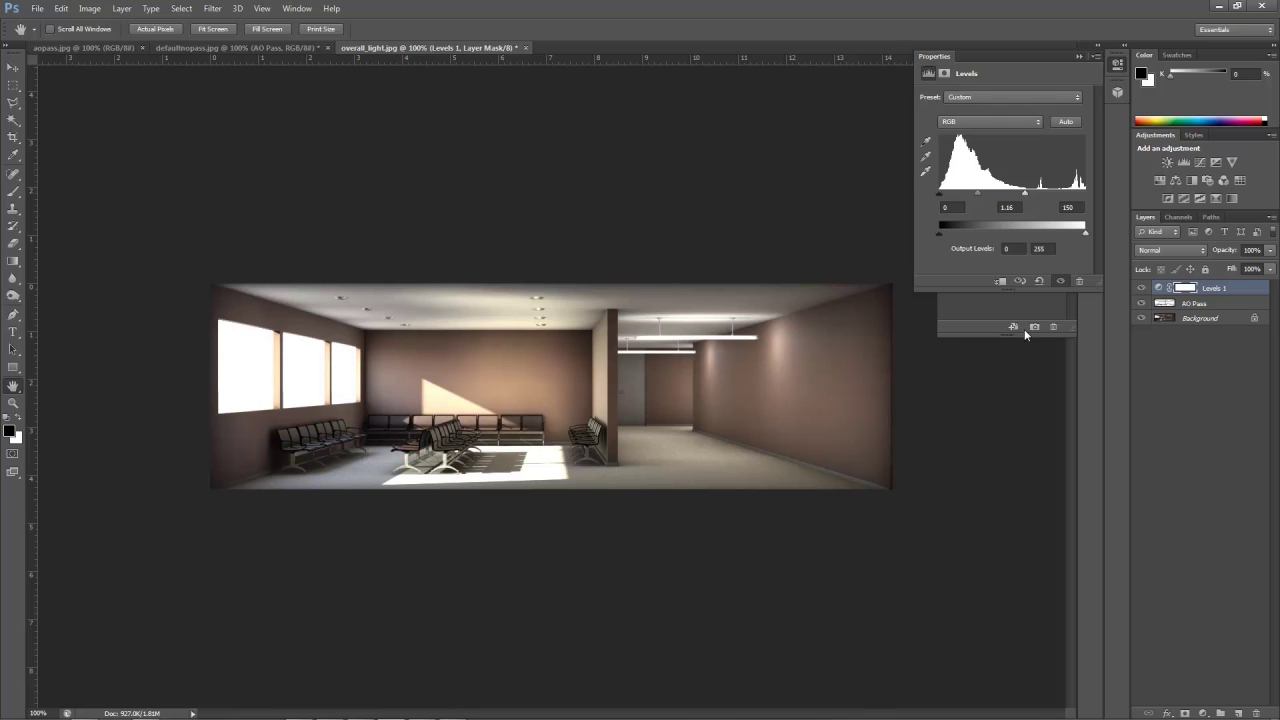
{"action": "key", "text": "ctrl+z"}
{"action": "left_click_drag", "start_coordinate": [1029, 194], "coordinate": [1032, 195]}
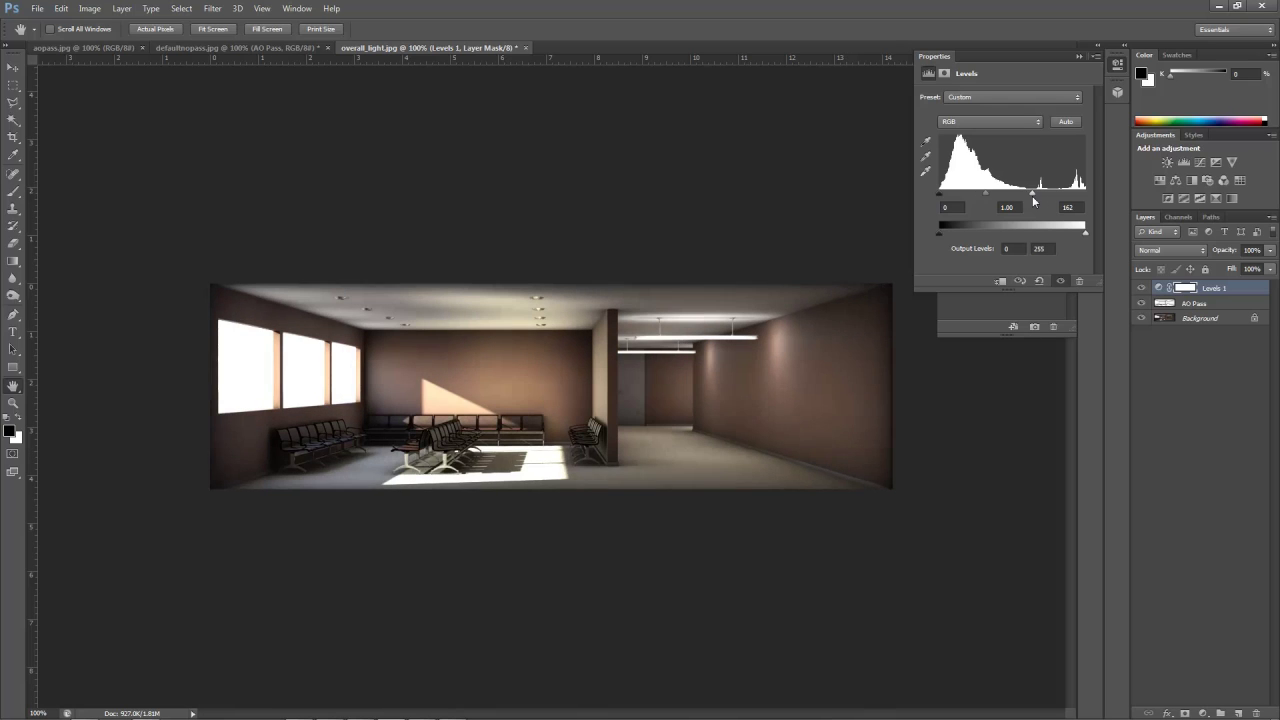